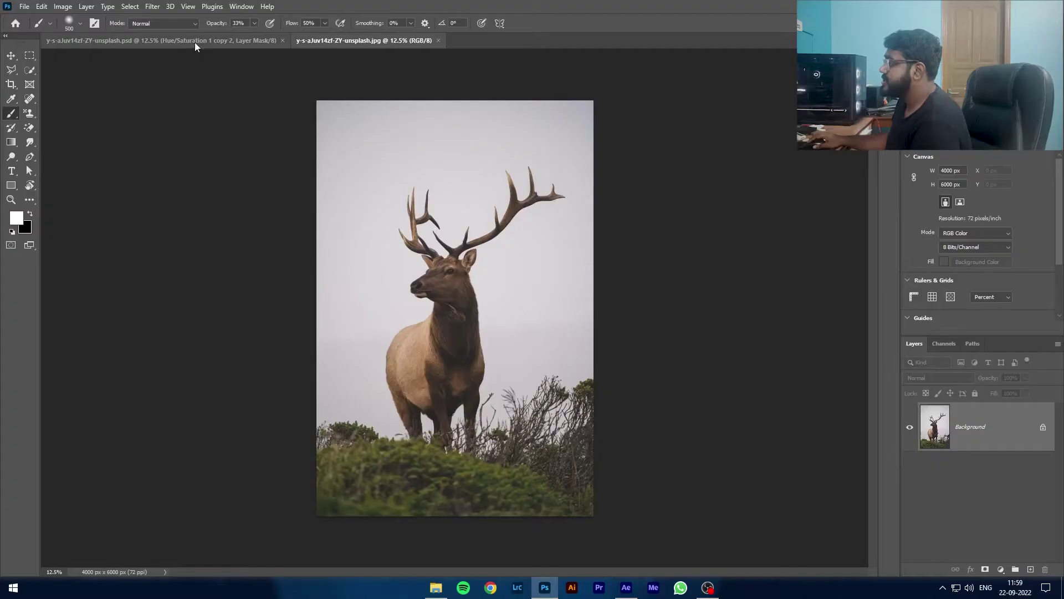
{"action": "left_click", "coordinate": [195, 42]}
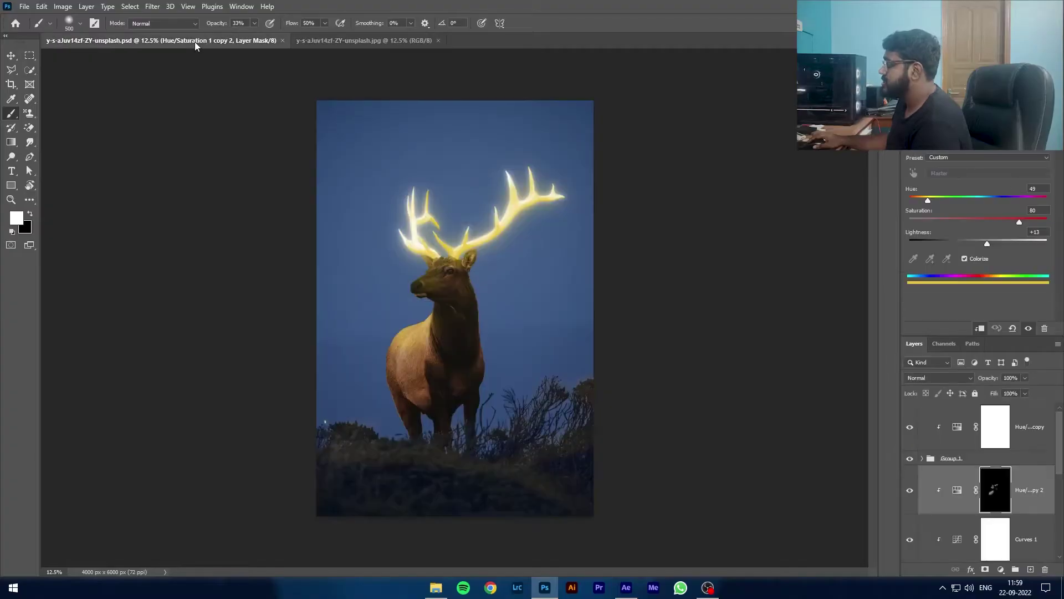
{"action": "left_click", "coordinate": [338, 42]}
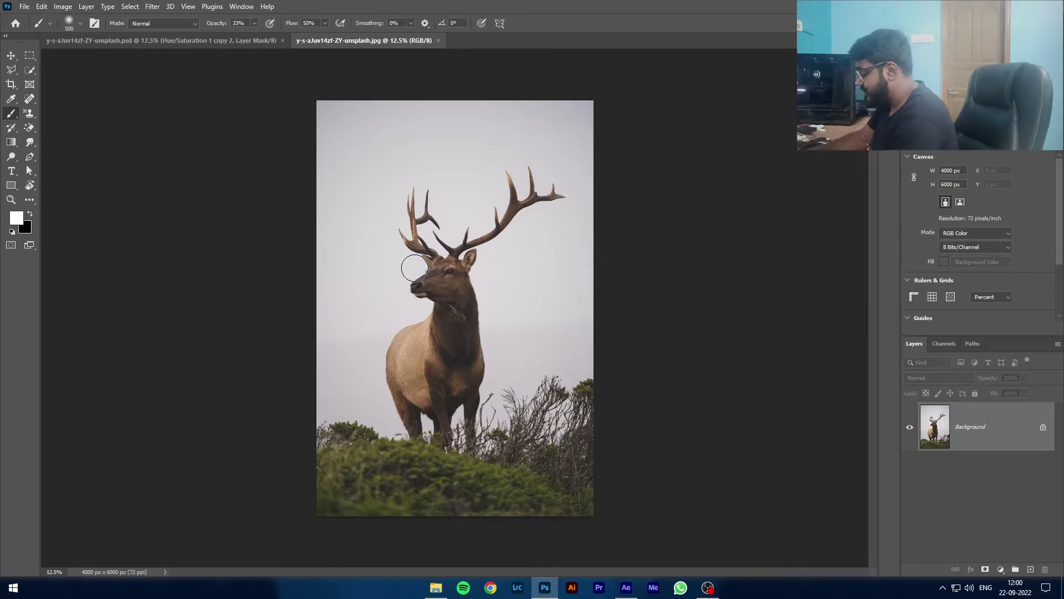
- Duplicate the Background layer as Layer 1 and switch to the Quick Selection tool
{"action": "key", "text": "ctrl+j"}
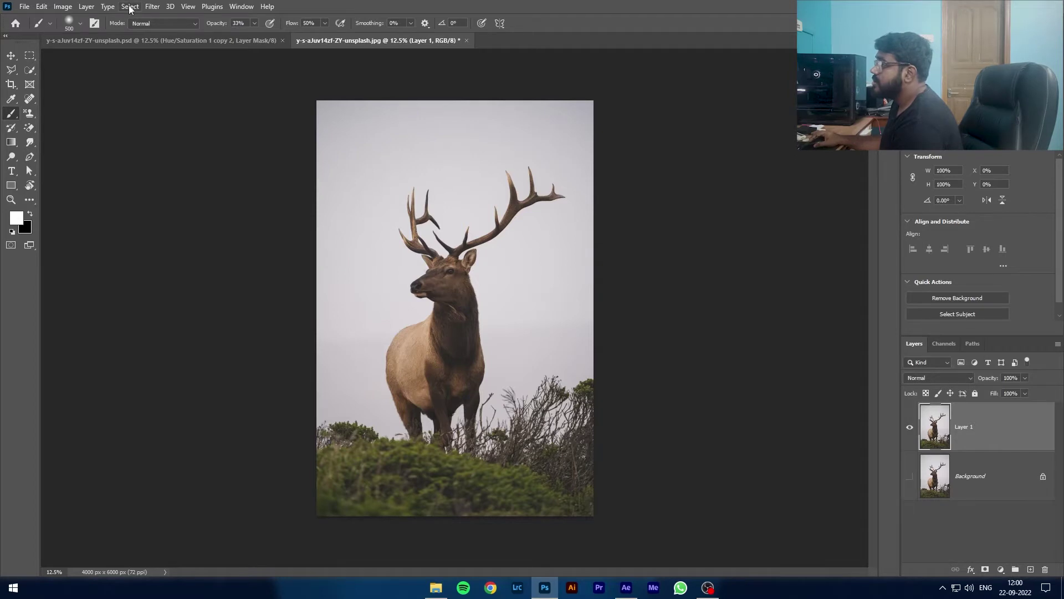
{"action": "left_click", "coordinate": [31, 72]}
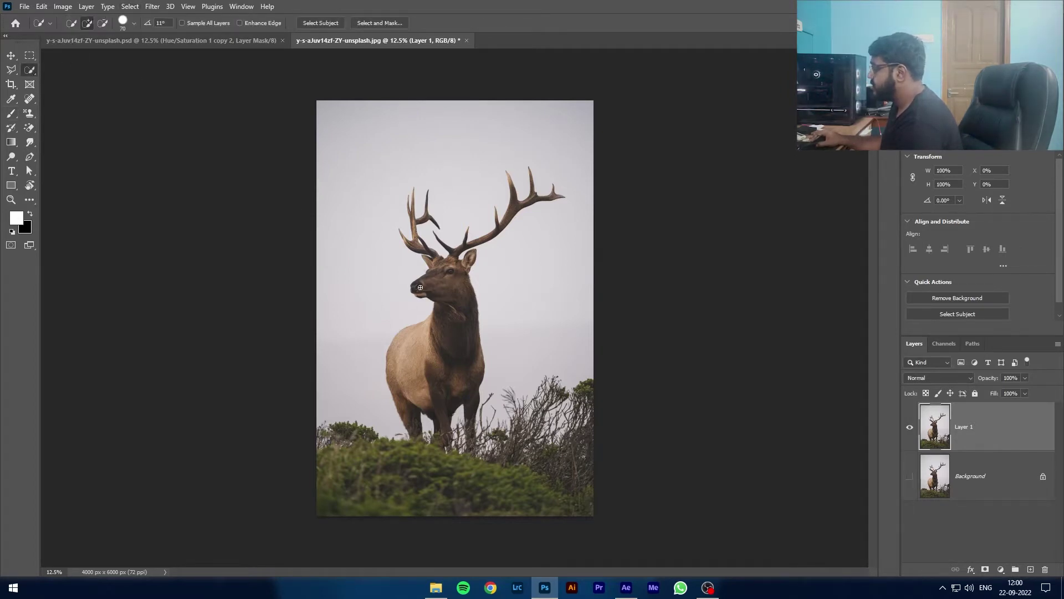
{"action": "left_click", "coordinate": [442, 289]}
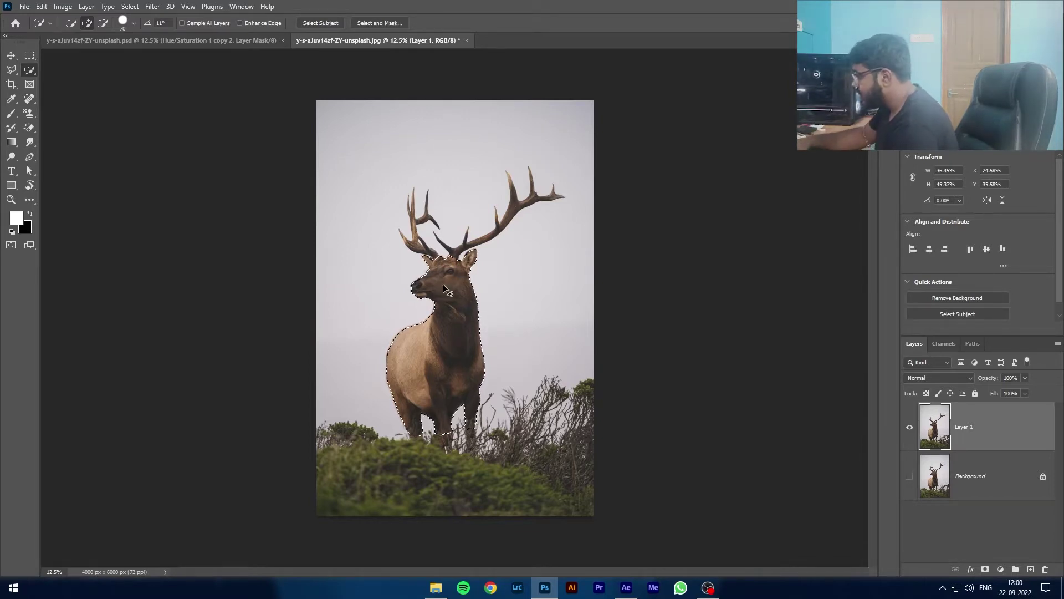
{"action": "scroll", "coordinate": [443, 285], "scroll_direction": "up", "scroll_amount": 3}
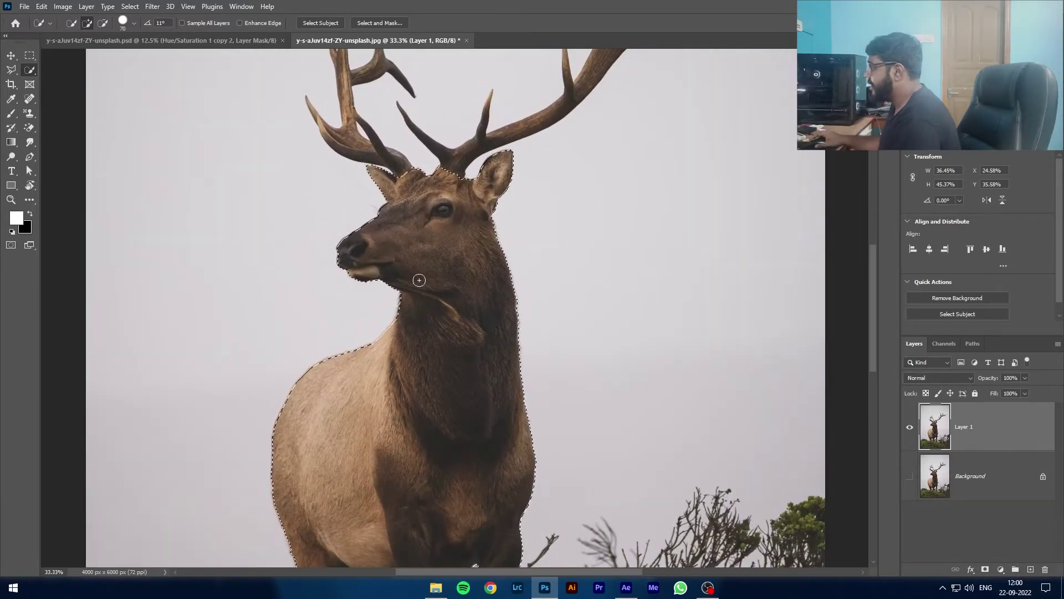
{"action": "scroll", "coordinate": [355, 138], "scroll_direction": "up", "scroll_amount": 1}
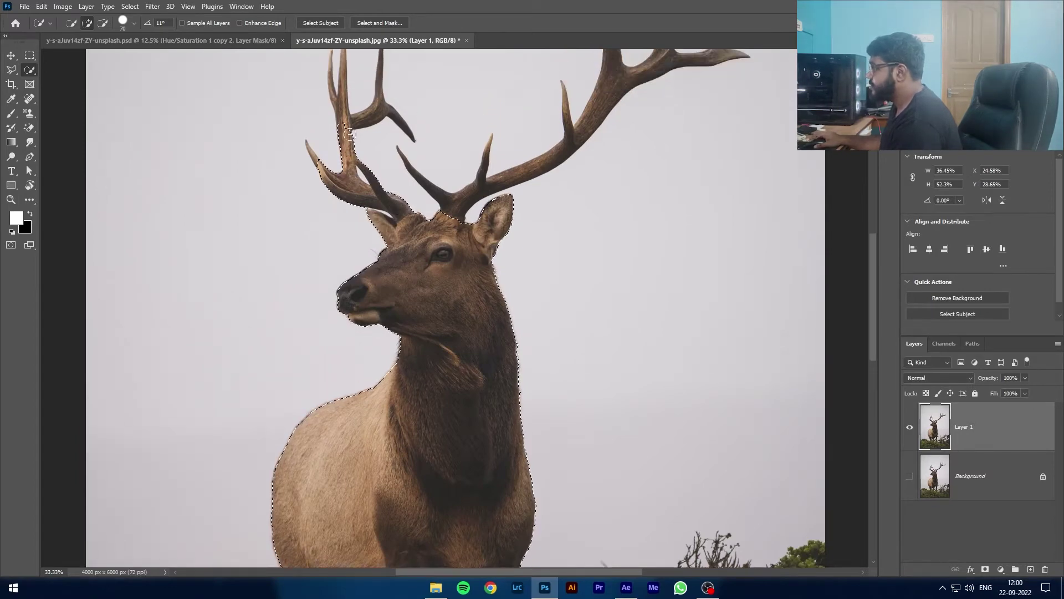
{"action": "mouse_move", "coordinate": [355, 155]}
{"action": "left_mouse_down"}
{"action": "mouse_move", "coordinate": [344, 108]}
{"action": "mouse_move", "coordinate": [424, 177]}
{"action": "mouse_move", "coordinate": [360, 142]}
{"action": "left_mouse_up"}
{"action": "scroll", "coordinate": [343, 107], "scroll_direction": "up", "scroll_amount": 1}
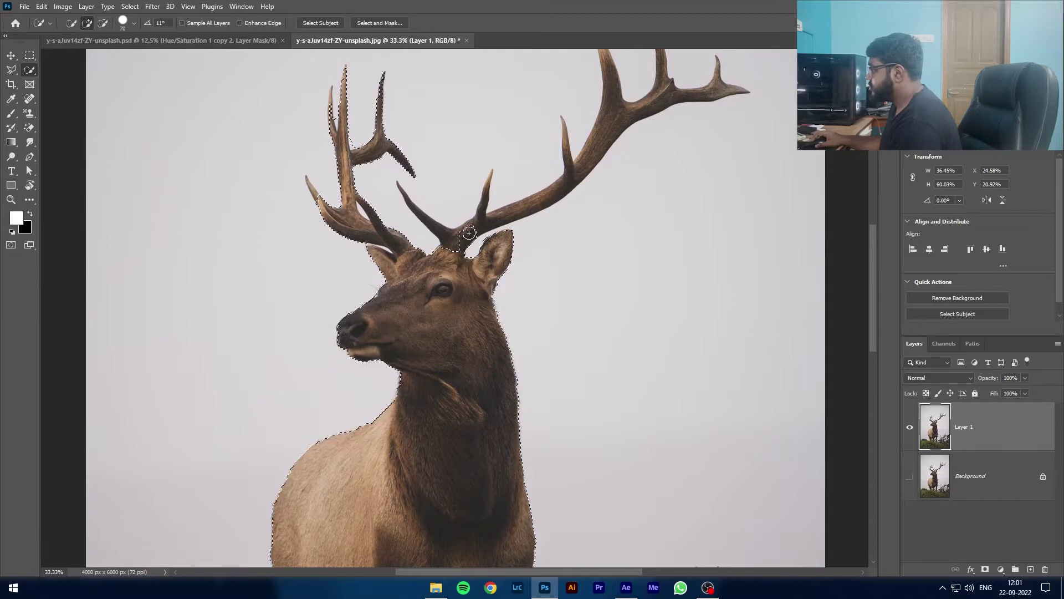
{"action": "mouse_move", "coordinate": [471, 244]}
{"action": "left_mouse_down"}
{"action": "mouse_move", "coordinate": [438, 233]}
{"action": "mouse_move", "coordinate": [487, 235]}
{"action": "mouse_move", "coordinate": [554, 191]}
{"action": "mouse_move", "coordinate": [591, 199]}
{"action": "mouse_move", "coordinate": [622, 157]}
{"action": "mouse_move", "coordinate": [658, 142]}
{"action": "mouse_move", "coordinate": [660, 77]}
{"action": "left_mouse_up"}
{"action": "scroll", "coordinate": [554, 191], "scroll_direction": "up", "scroll_amount": 1}
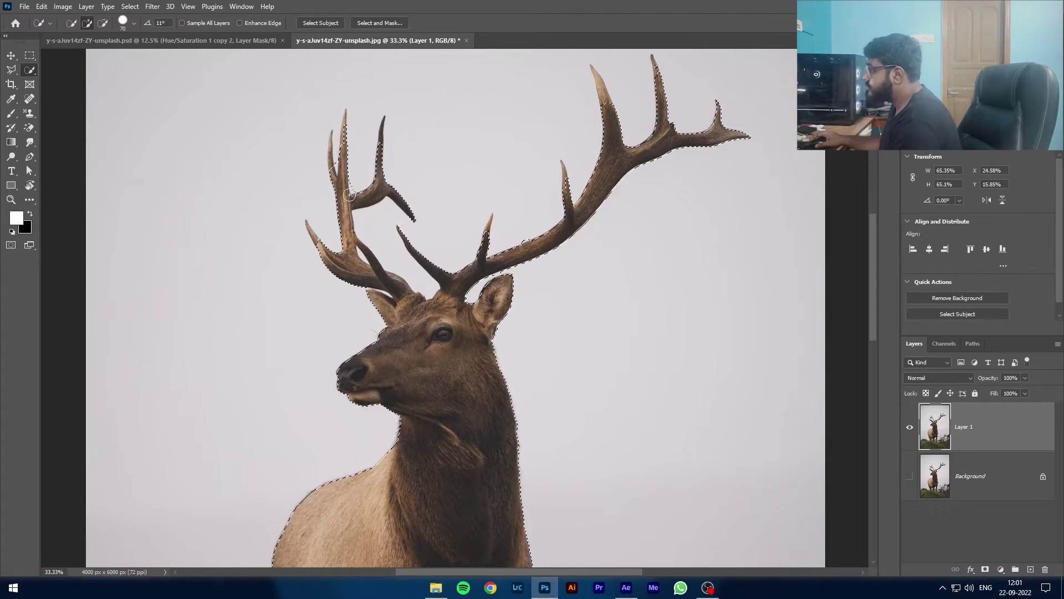
{"action": "left_click", "coordinate": [358, 184], "text": "alt"}
{"action": "left_click", "coordinate": [396, 225], "text": "alt"}
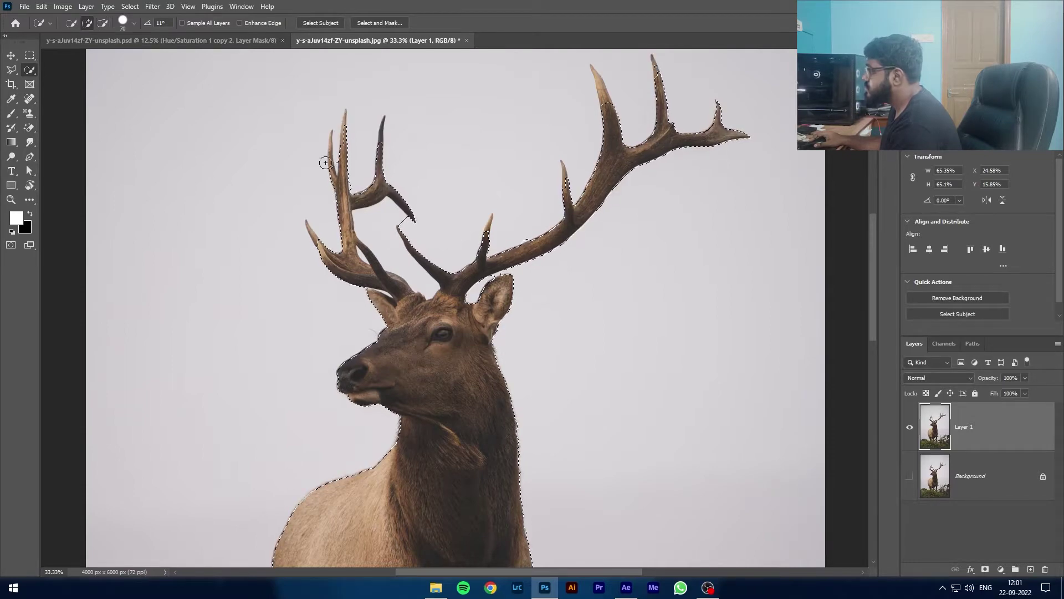
{"action": "scroll", "coordinate": [325, 172], "scroll_direction": "up", "scroll_amount": 3}
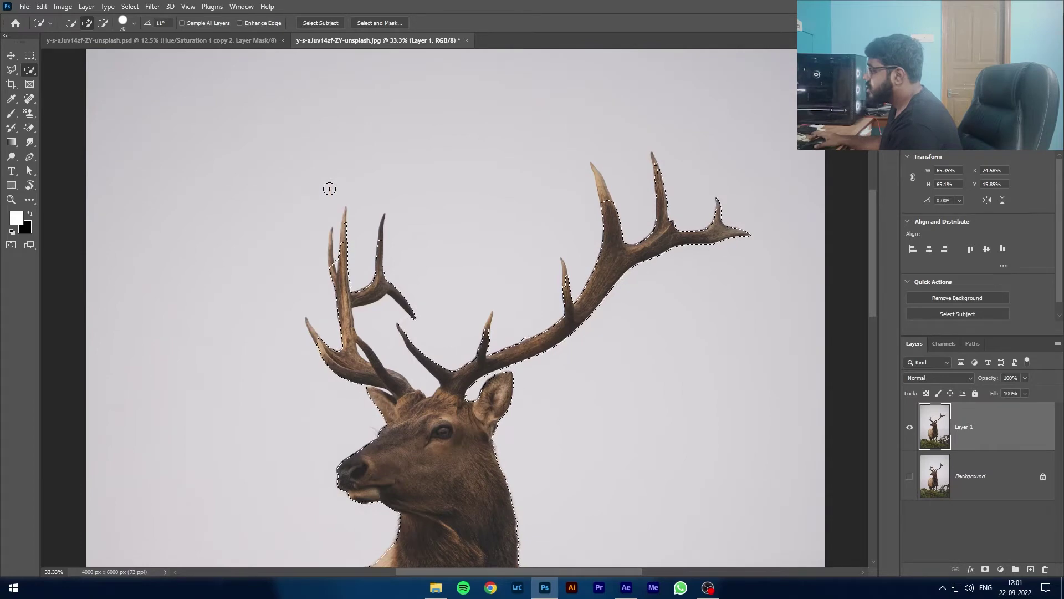
{"action": "key", "text": "alt"}
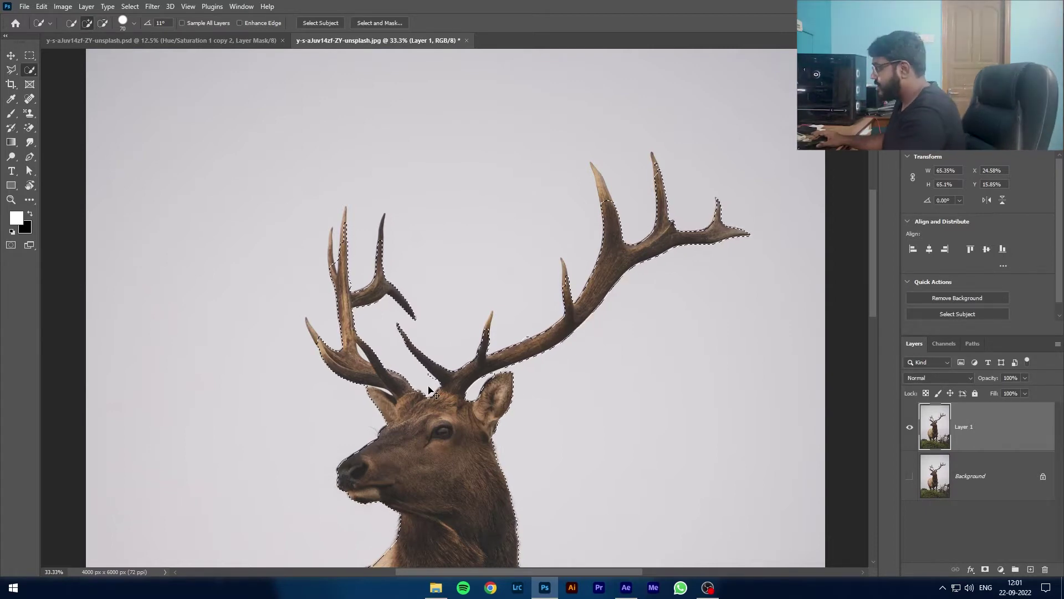
{"action": "key", "text": "ctrl+d"}
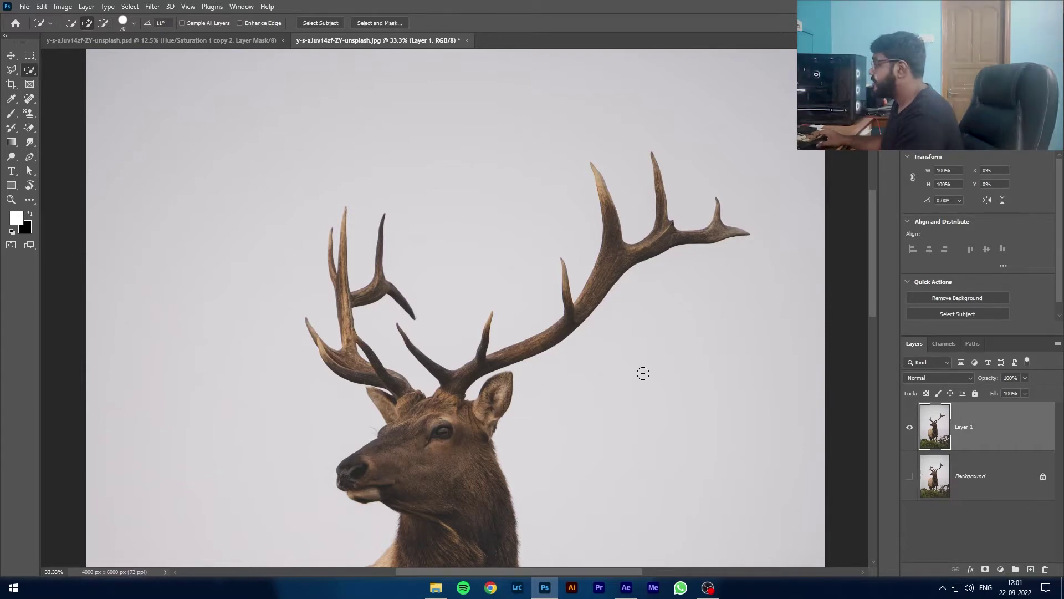
- Erase Layer 1's grey sky and the leftover patch between the antlers with the Magic Eraser
{"action": "left_click", "coordinate": [30, 128]}
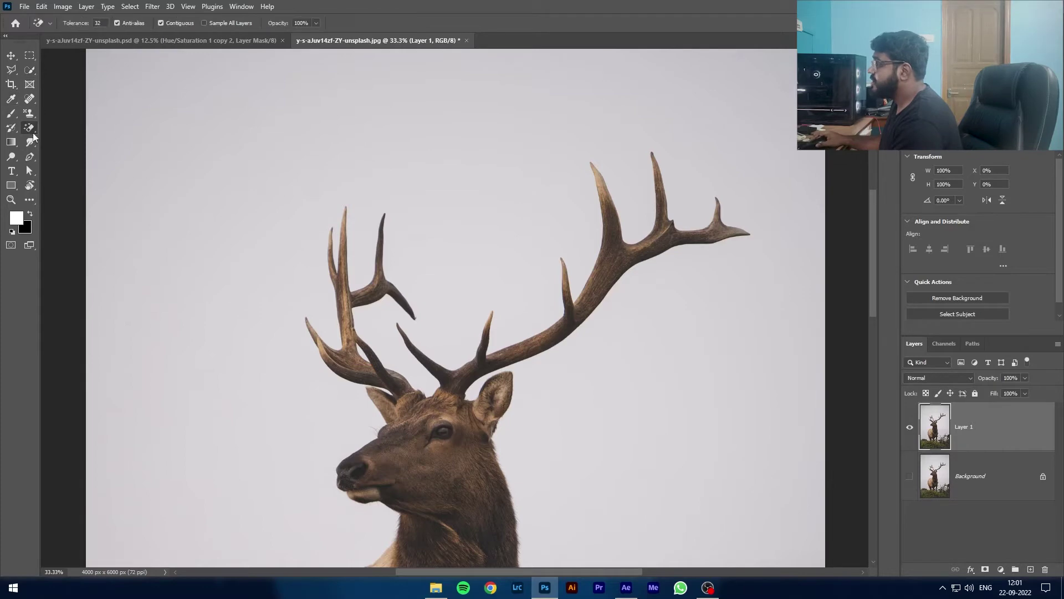
{"action": "left_click", "coordinate": [222, 175]}
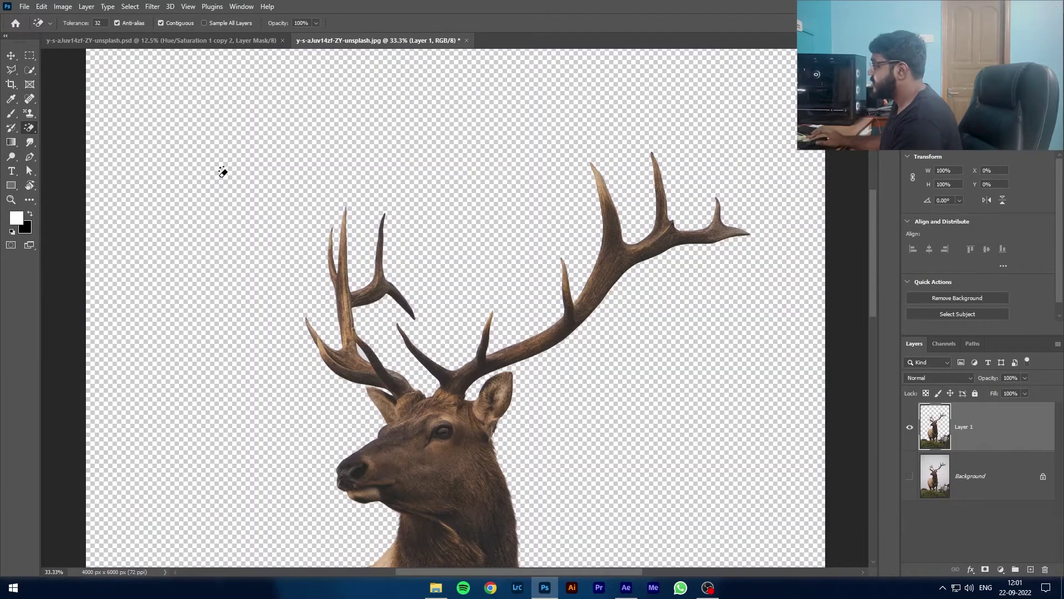
{"action": "key", "text": "ctrl+minus"}
{"action": "key", "text": "ctrl+minus"}
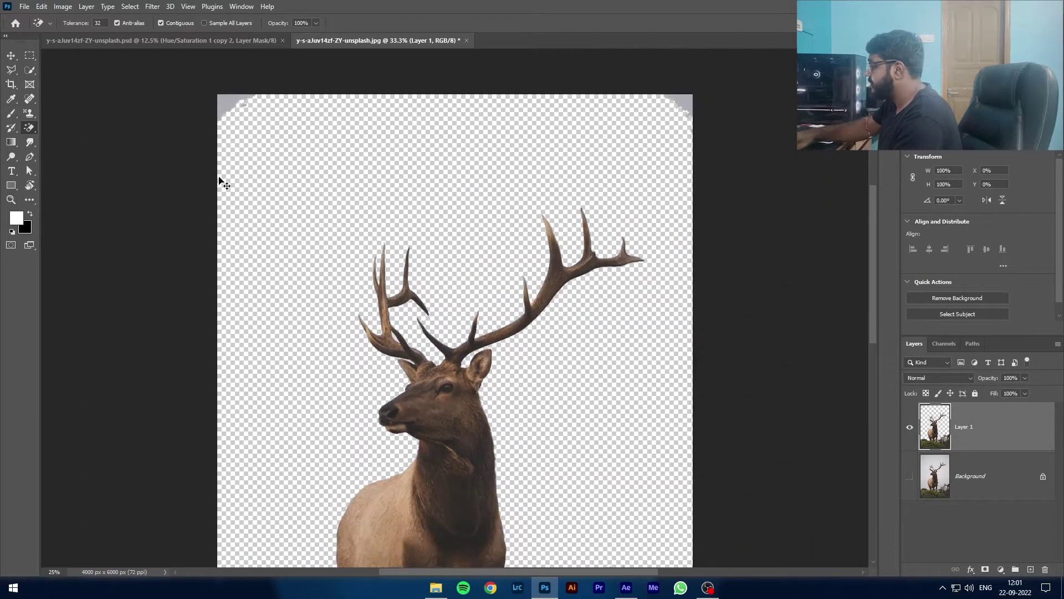
{"action": "scroll", "coordinate": [385, 274], "scroll_direction": "down", "scroll_amount": 3}
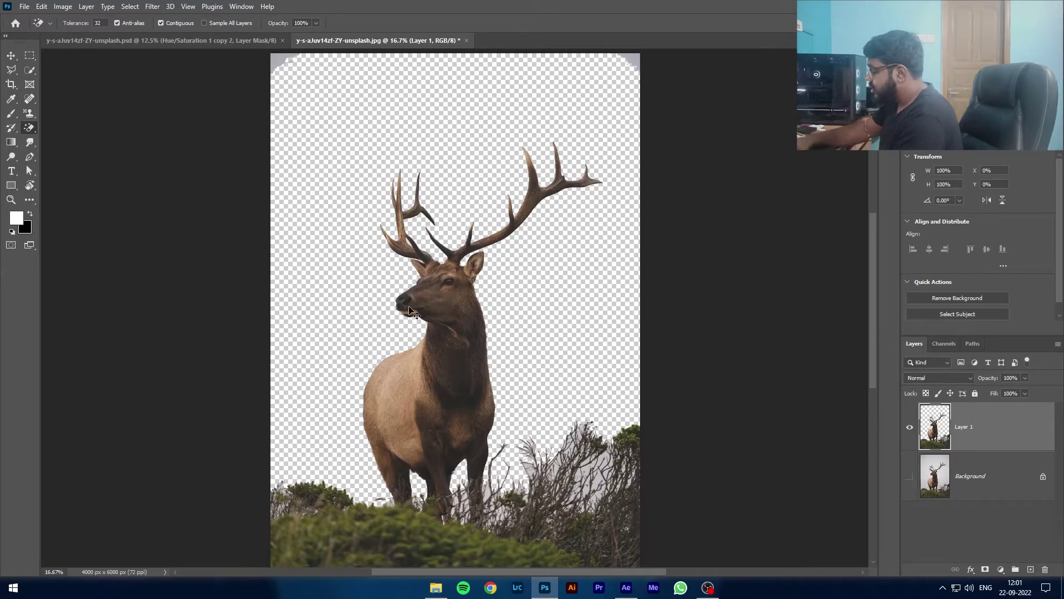
{"action": "key", "text": "ctrl+plus"}
{"action": "key", "text": "ctrl+plus"}
{"action": "key", "text": "ctrl+plus"}
{"action": "key", "text": "ctrl+plus"}
{"action": "scroll", "coordinate": [248, 257], "scroll_direction": "up", "scroll_amount": 1}
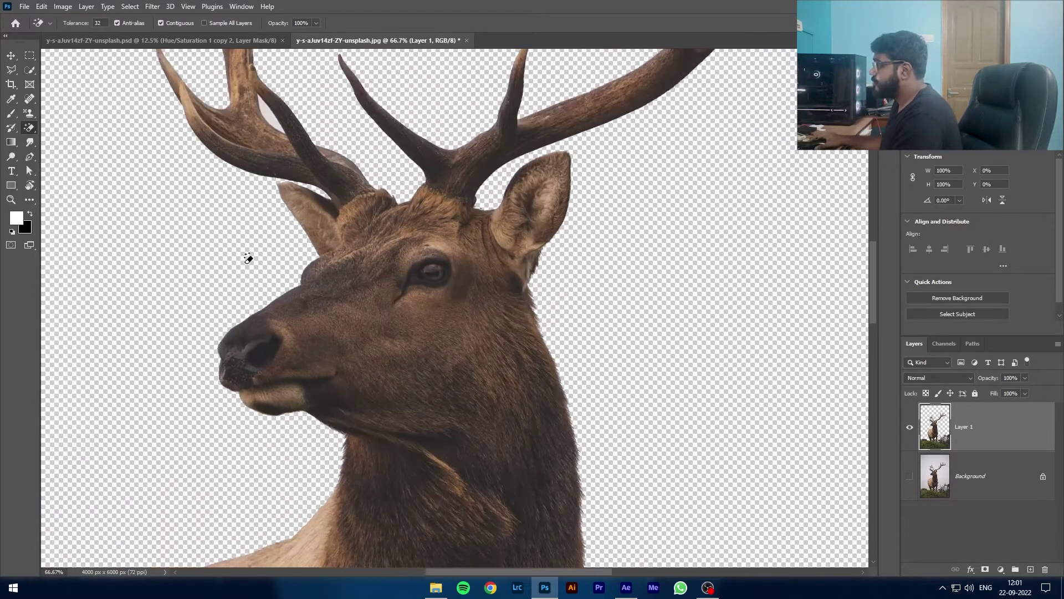
{"action": "scroll", "coordinate": [248, 258], "scroll_direction": "up", "scroll_amount": 1}
{"action": "left_click", "coordinate": [272, 173]}
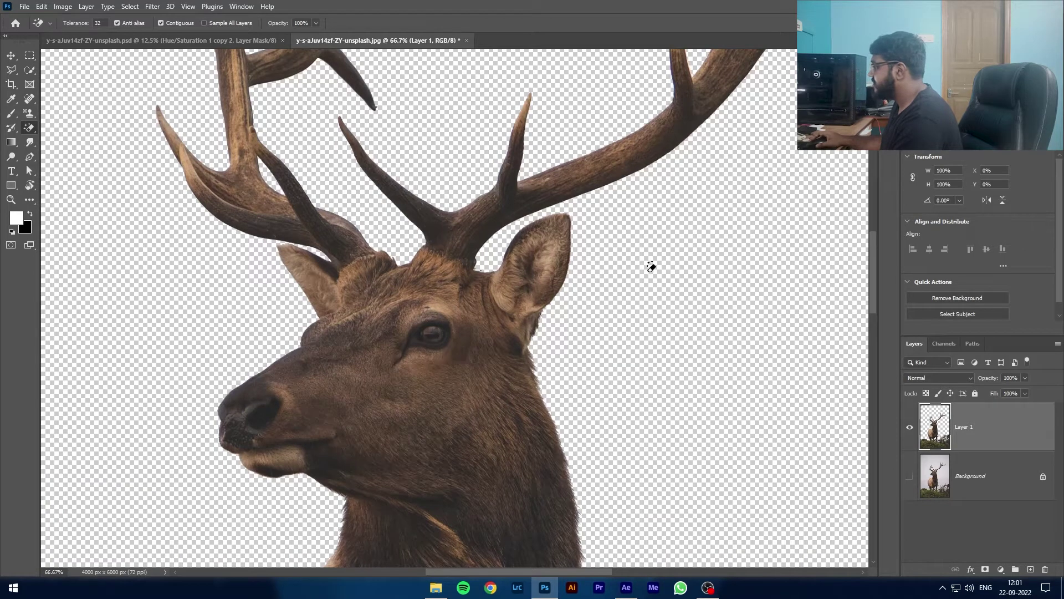
{"action": "scroll", "coordinate": [643, 261], "scroll_direction": "up", "scroll_amount": 4}
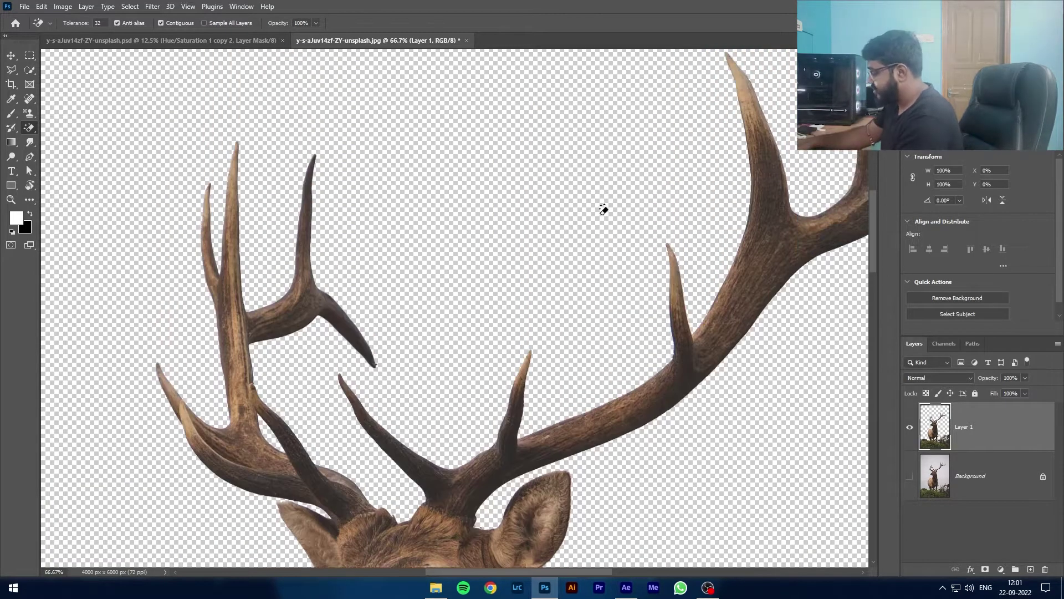
{"action": "key", "text": "ctrl+minus"}
{"action": "key", "text": "ctrl+minus"}
{"action": "key", "text": "ctrl+minus"}
{"action": "key", "text": "ctrl+minus"}
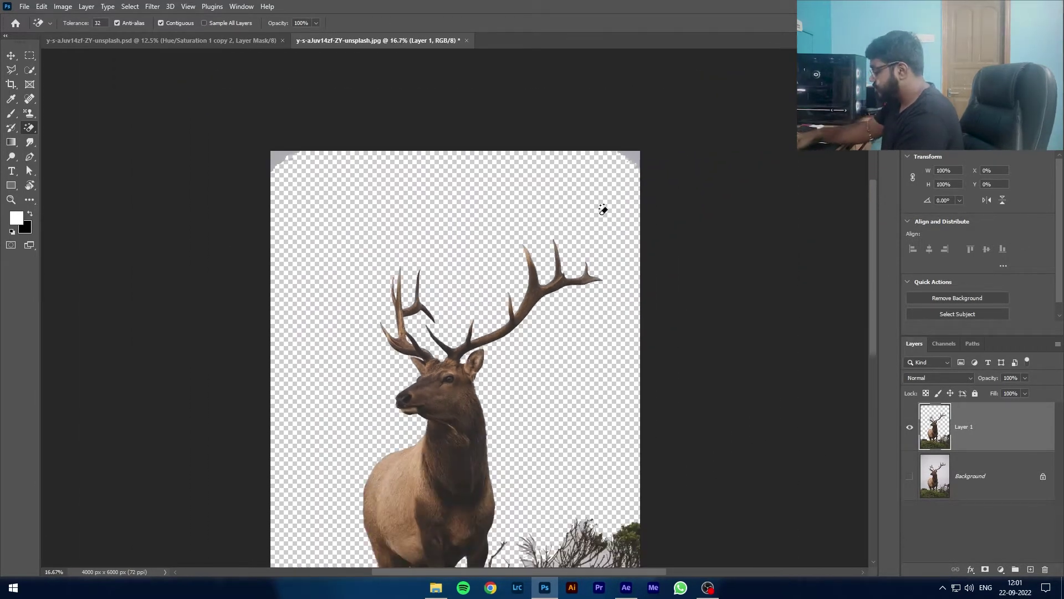
{"action": "key", "text": "ctrl+minus"}
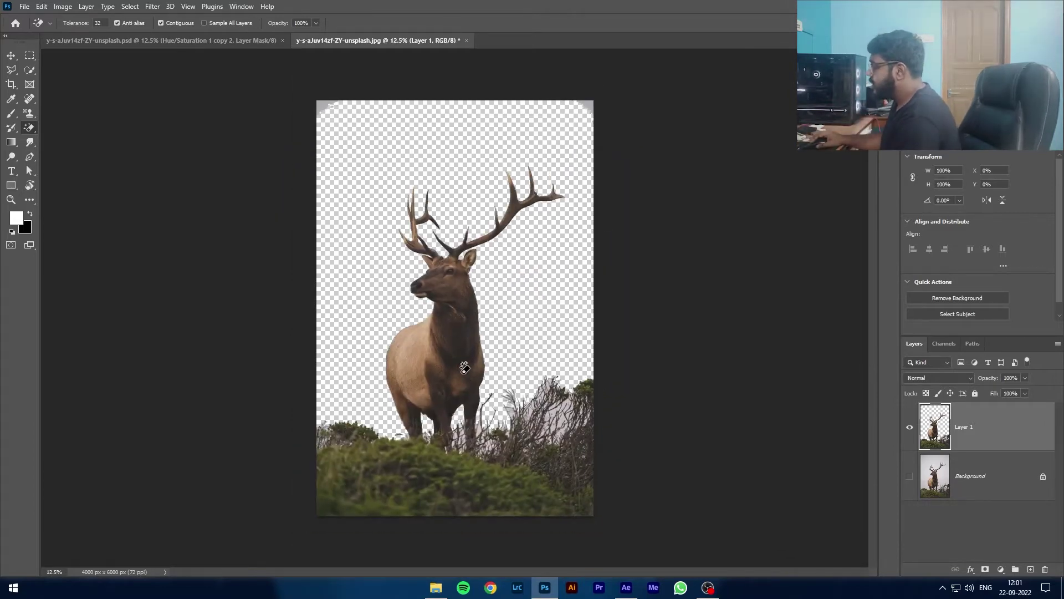
{"action": "left_click", "coordinate": [27, 73]}
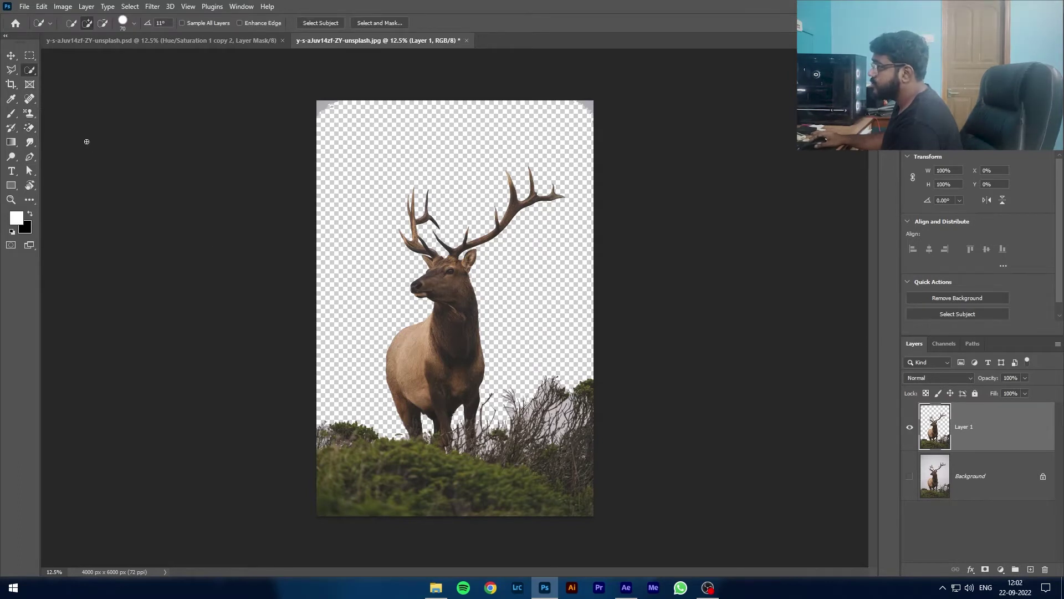
- Quick-select the elk's head, body and antlers and cut them onto a new Layer 2
{"action": "left_click", "coordinate": [29, 128]}
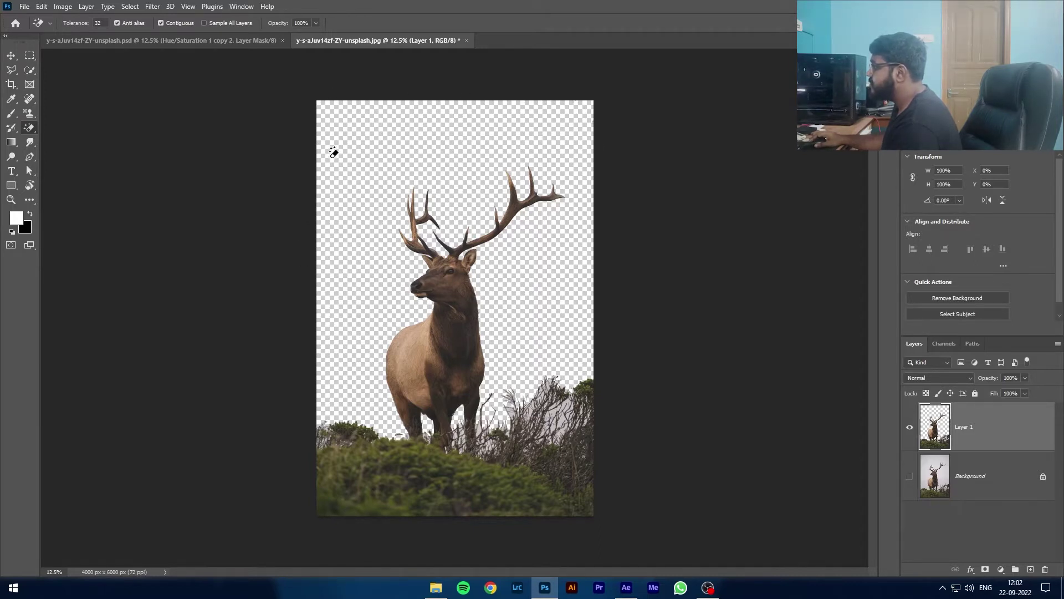
{"action": "left_click", "coordinate": [27, 73]}
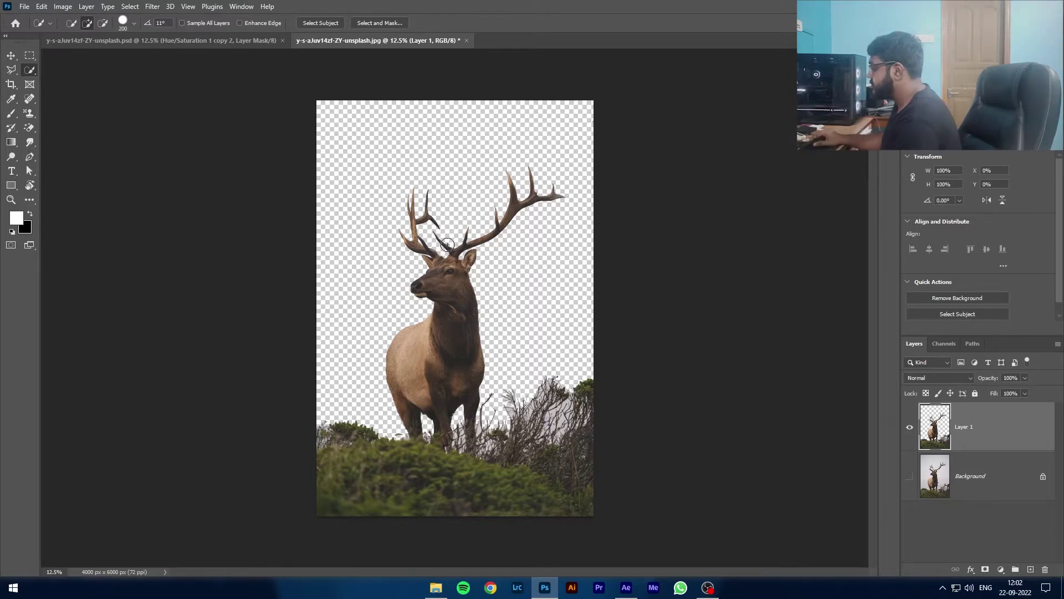
{"action": "mouse_move", "coordinate": [447, 245]}
{"action": "left_mouse_down"}
{"action": "mouse_move", "coordinate": [430, 392]}
{"action": "mouse_move", "coordinate": [455, 278]}
{"action": "mouse_move", "coordinate": [512, 205]}
{"action": "mouse_move", "coordinate": [546, 191]}
{"action": "mouse_move", "coordinate": [432, 235]}
{"action": "mouse_move", "coordinate": [413, 222]}
{"action": "mouse_move", "coordinate": [419, 232]}
{"action": "left_mouse_up"}
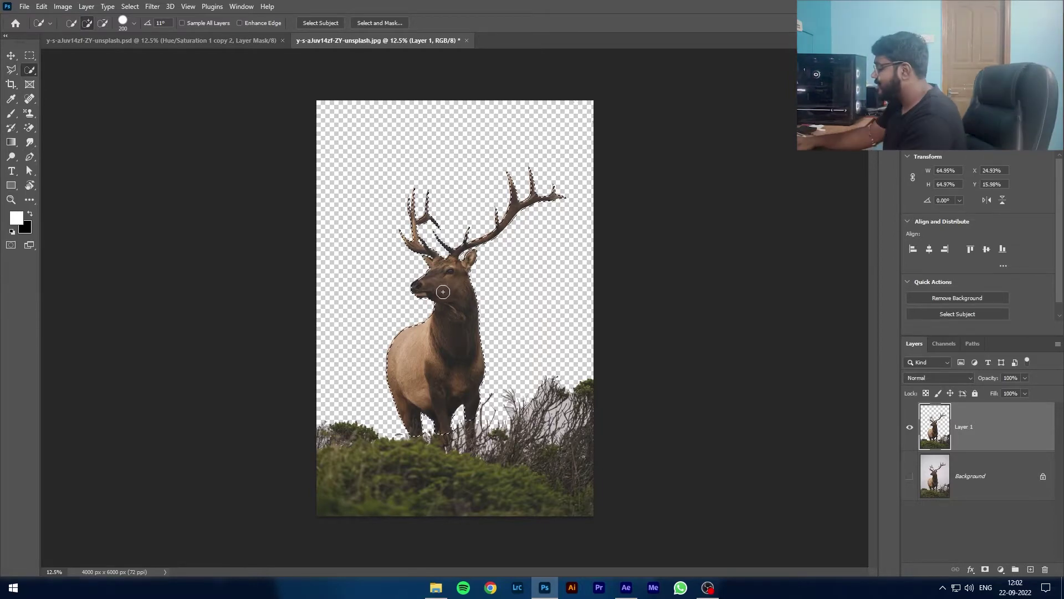
{"action": "key", "text": "ctrl+plus"}
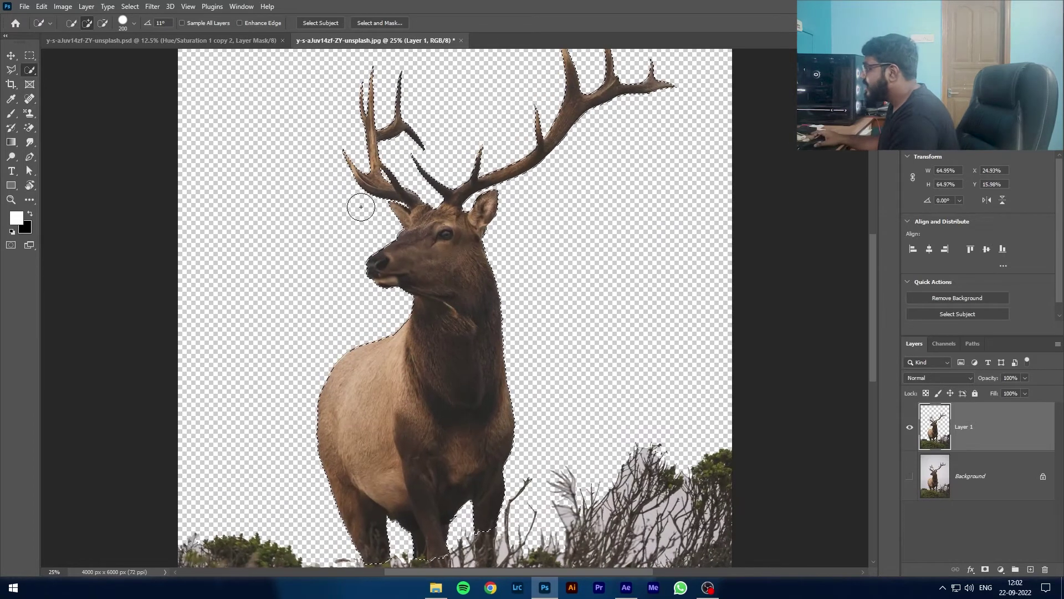
{"action": "scroll", "coordinate": [420, 348], "scroll_direction": "down", "scroll_amount": 1}
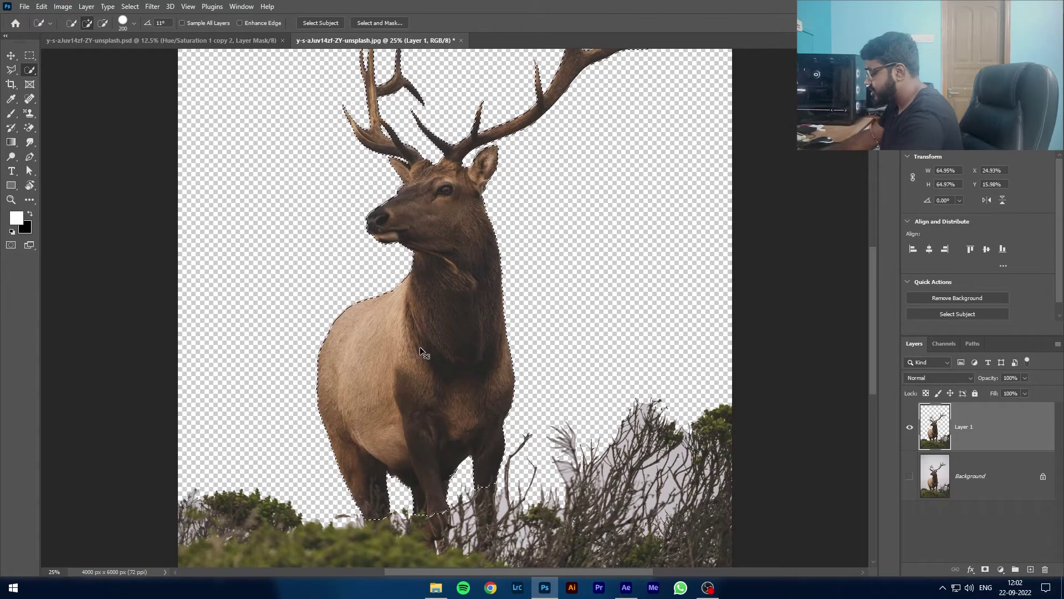
{"action": "key", "text": "ctrl+shift+j"}
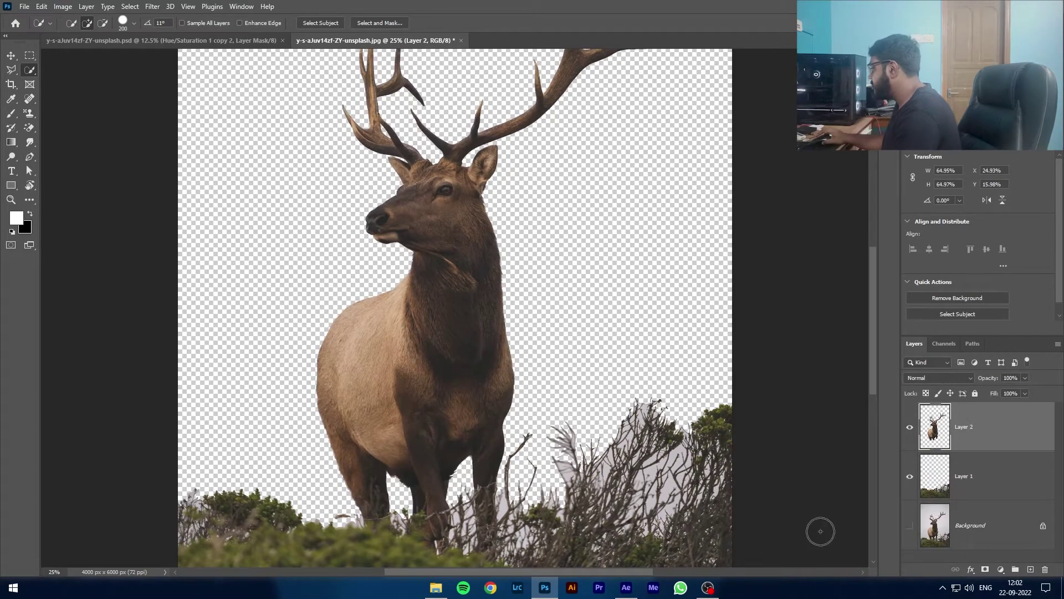
- Delete the grass layer, Layer 1, and make the cut-out deer layer active
{"action": "left_click", "coordinate": [930, 490]}
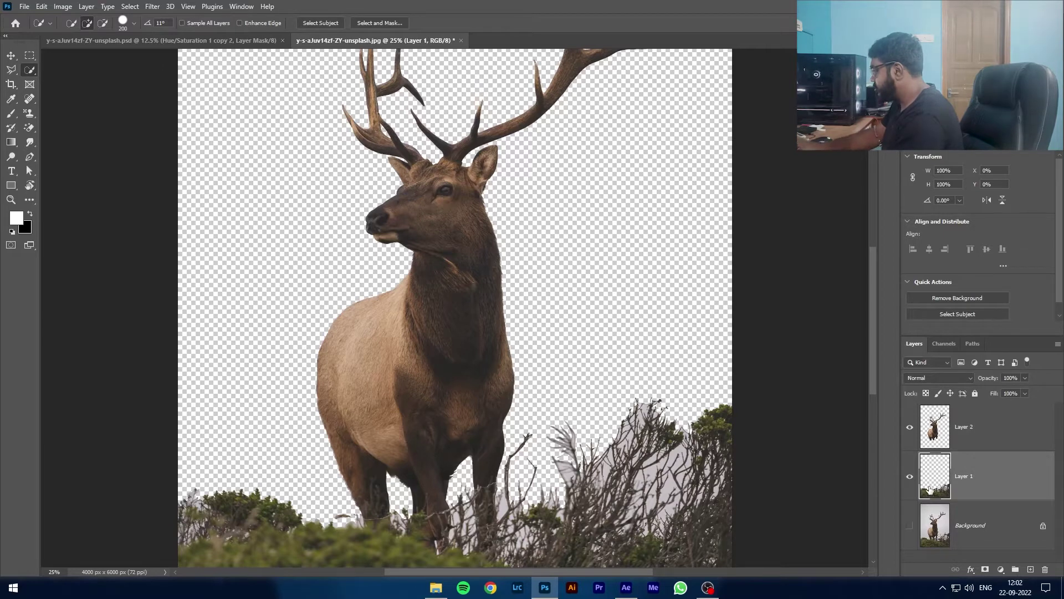
{"action": "key", "text": "Delete"}
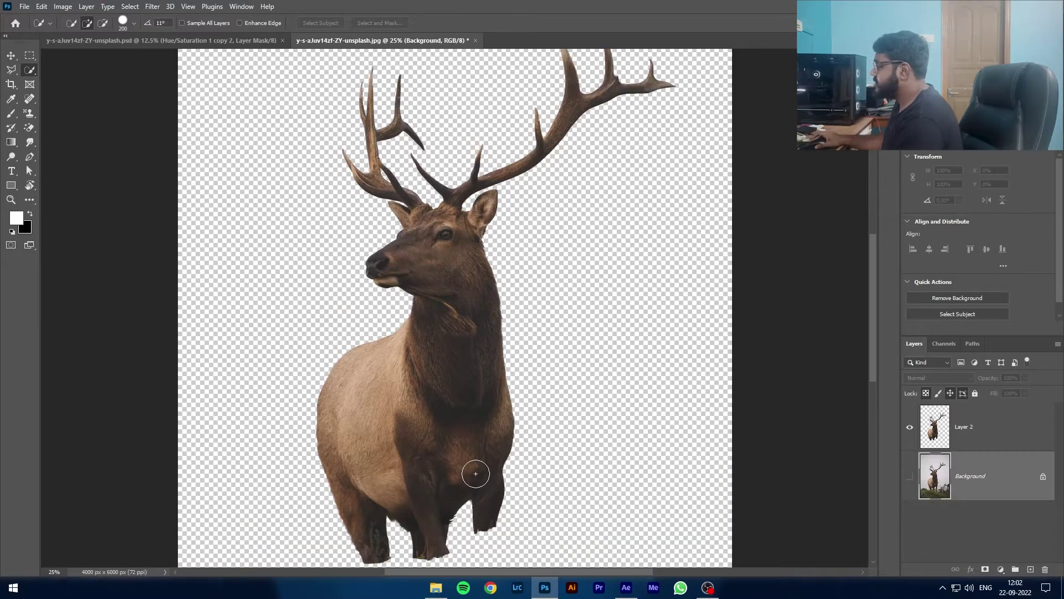
{"action": "scroll", "coordinate": [475, 474], "scroll_direction": "up", "scroll_amount": 5}
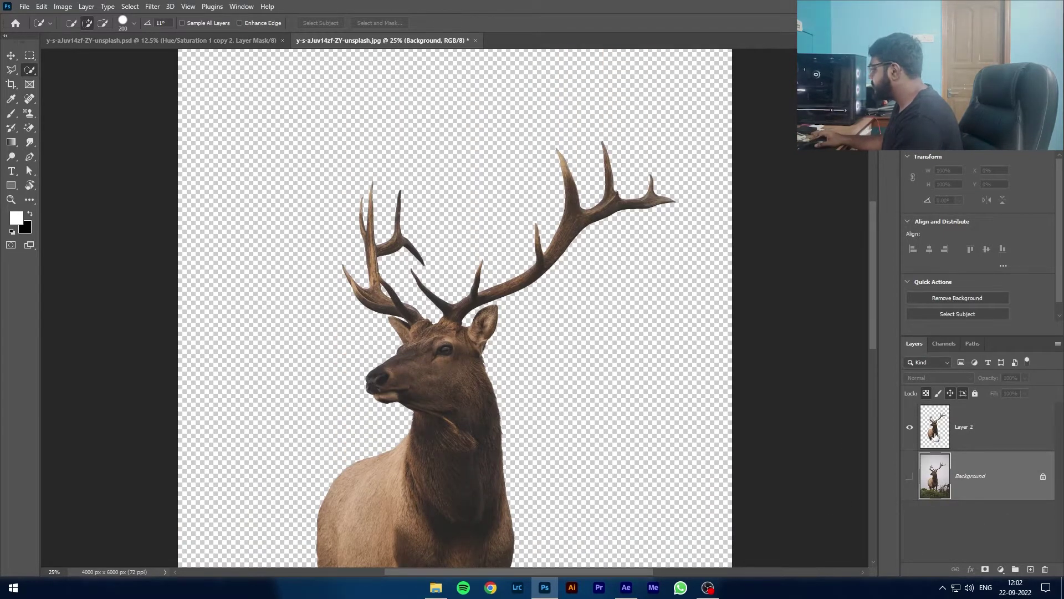
{"action": "left_click", "coordinate": [936, 435]}
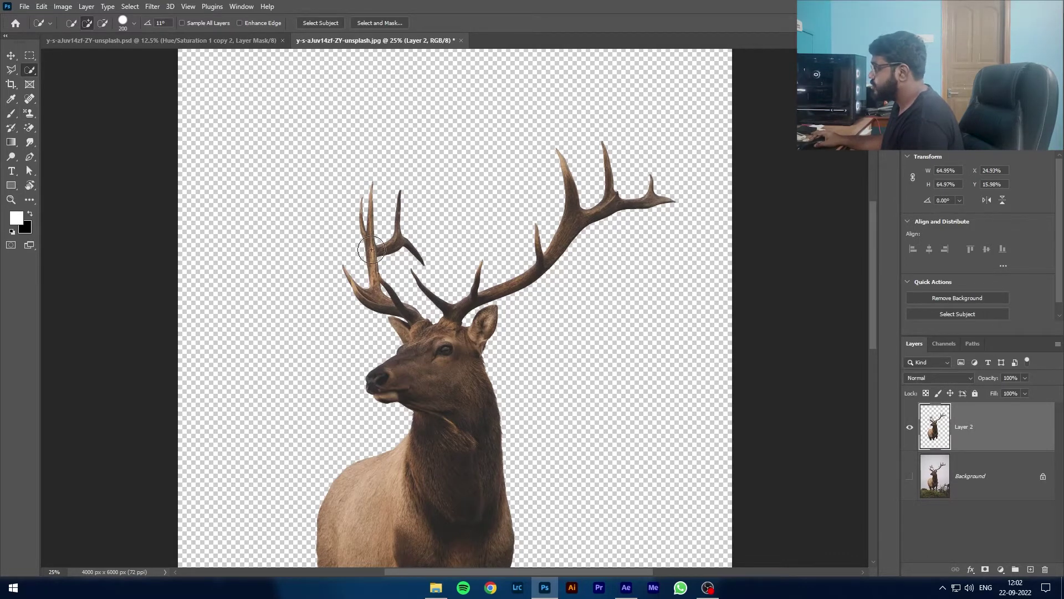
- Quick-select the deer from the left antler, shrinking the brush from 100 to 45
{"action": "mouse_move", "coordinate": [366, 212]}
{"action": "left_mouse_down"}
{"action": "mouse_move", "coordinate": [363, 276]}
{"action": "mouse_move", "coordinate": [396, 303]}
{"action": "mouse_move", "coordinate": [482, 291]}
{"action": "mouse_move", "coordinate": [643, 189]}
{"action": "mouse_move", "coordinate": [549, 249]}
{"action": "mouse_move", "coordinate": [609, 172]}
{"action": "mouse_move", "coordinate": [500, 321]}
{"action": "left_mouse_up"}
{"action": "scroll", "coordinate": [427, 365], "scroll_direction": "down", "scroll_amount": 4}
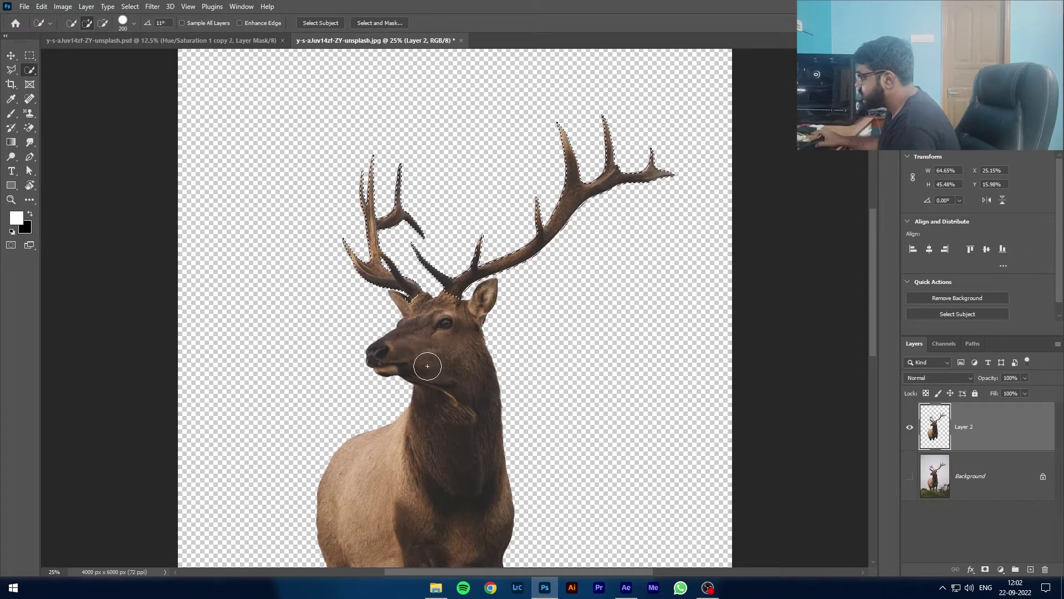
{"action": "scroll", "coordinate": [424, 364], "scroll_direction": "down", "scroll_amount": 2}
{"action": "scroll", "coordinate": [426, 358], "scroll_direction": "up", "scroll_amount": 4}
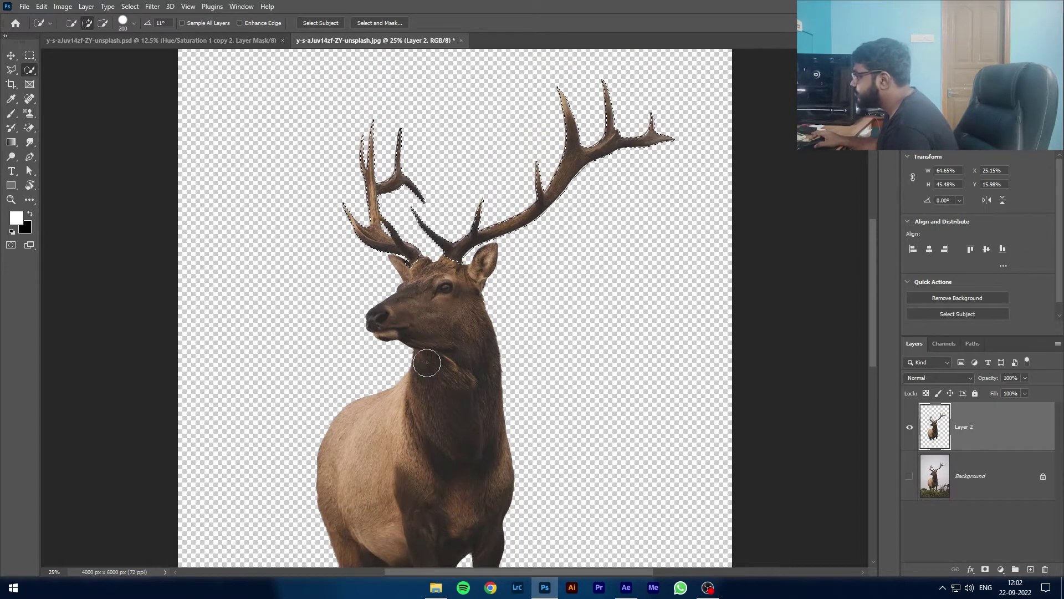
{"action": "key", "text": "bracketleft"}
{"action": "key", "text": "bracketleft"}
{"action": "key", "text": "bracketleft"}
{"action": "key", "text": "bracketleft"}
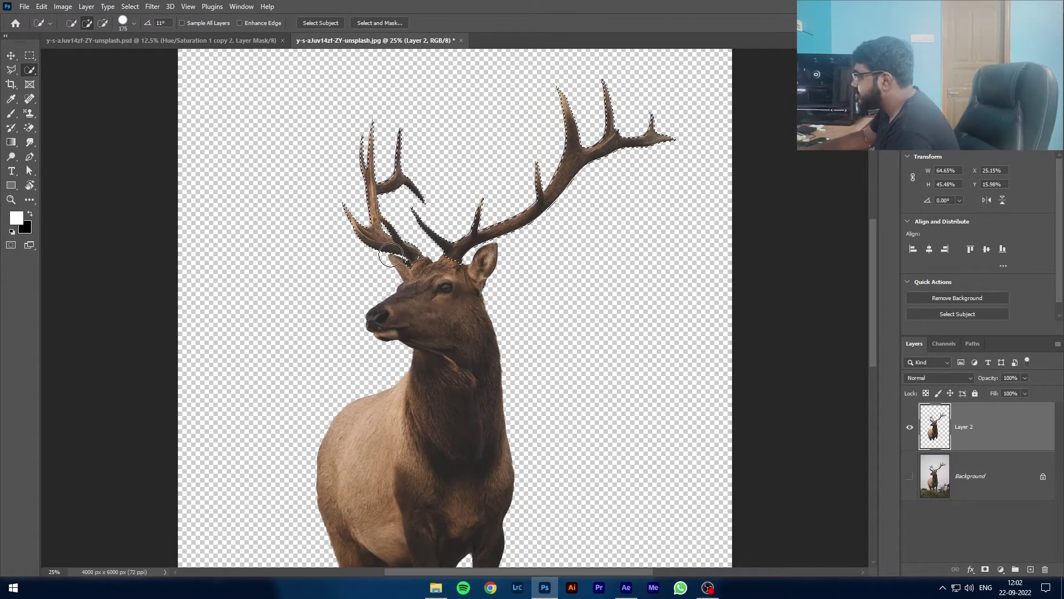
{"action": "key", "text": "bracketleft"}
{"action": "key", "text": "bracketleft"}
{"action": "key", "text": "bracketleft"}
{"action": "key", "text": "bracketleft"}
{"action": "key", "text": "bracketleft"}
{"action": "key", "text": "bracketleft"}
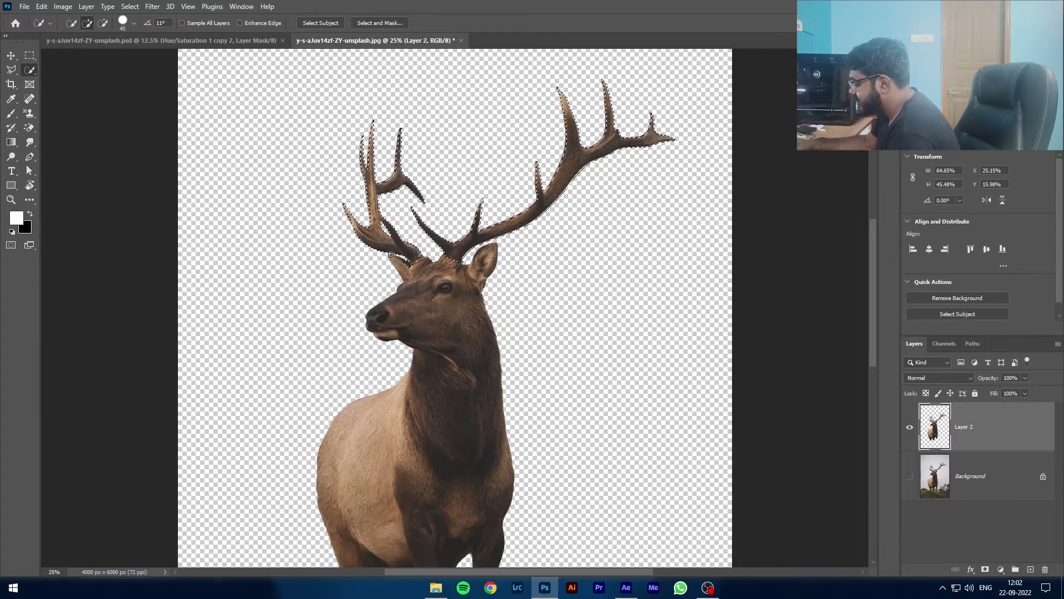
{"action": "scroll", "coordinate": [398, 263], "scroll_direction": "up", "scroll_amount": 4}
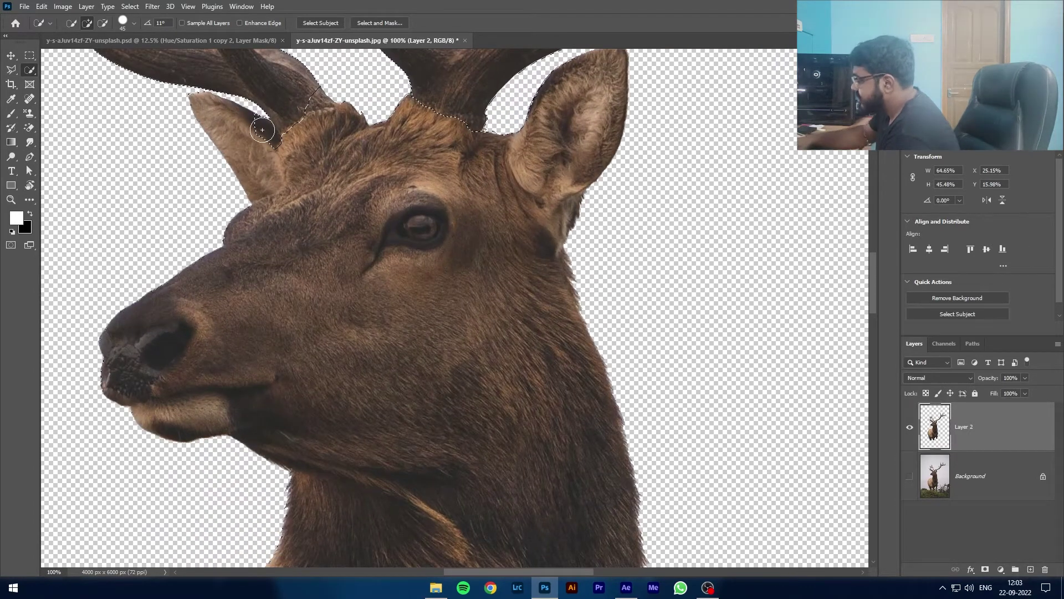
{"action": "key", "text": "ctrl+plus"}
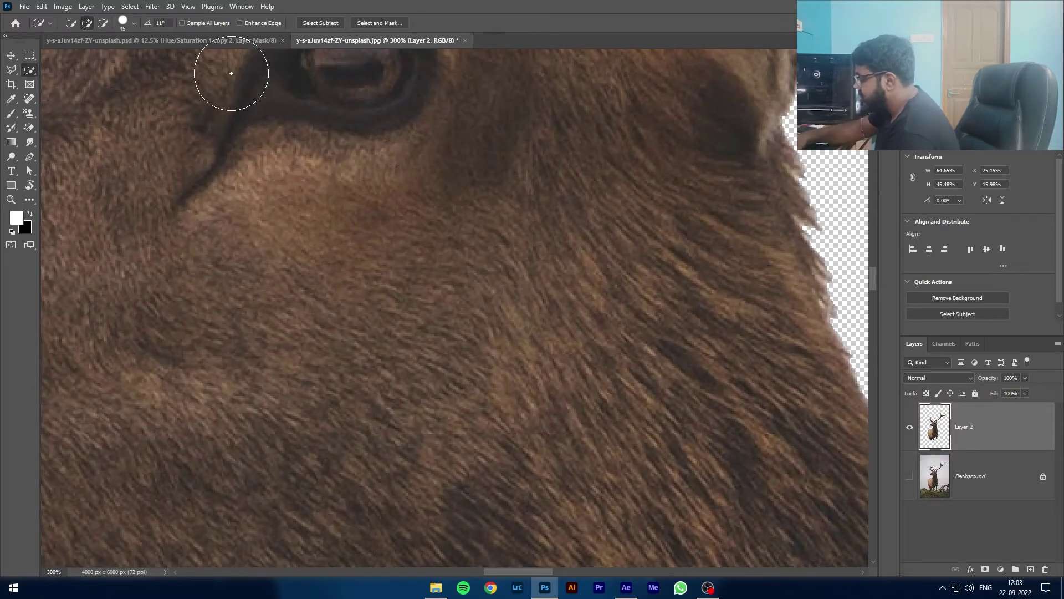
{"action": "key", "text": "ctrl+minus"}
{"action": "key", "text": "ctrl+minus"}
{"action": "key", "text": "ctrl+minus"}
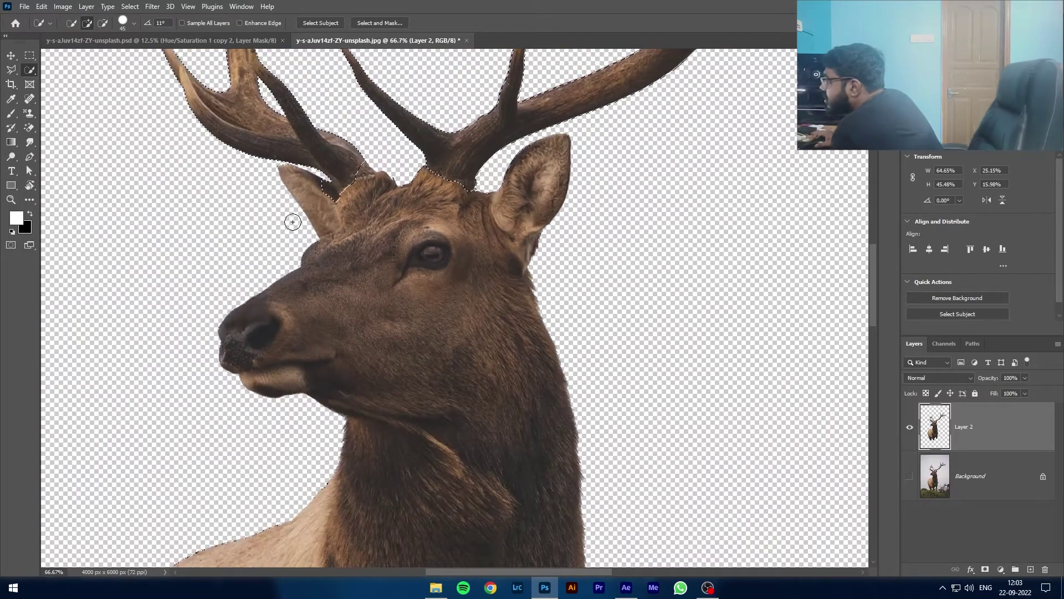
- Refine the selection around the deer's head, subtracting and adding areas
{"action": "key", "text": "alt"}
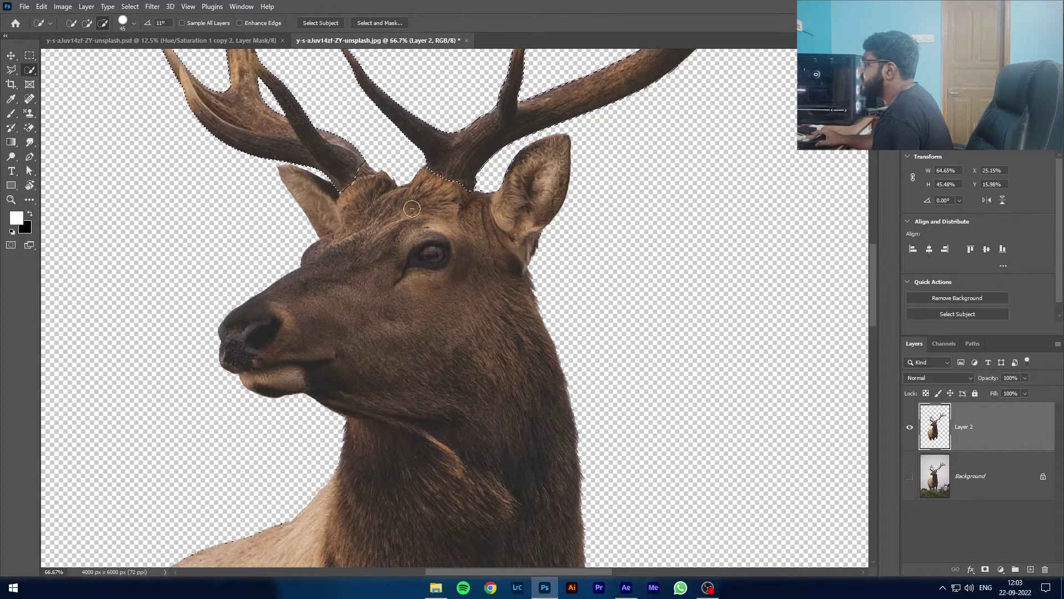
{"action": "left_click", "coordinate": [87, 23]}
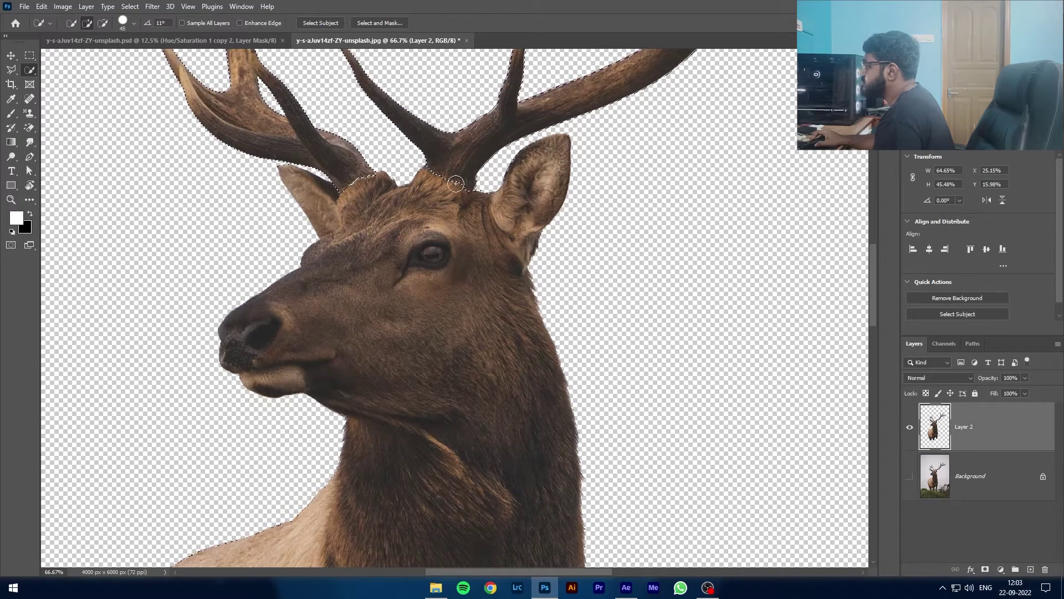
{"action": "scroll", "coordinate": [442, 164], "scroll_direction": "up", "scroll_amount": 5}
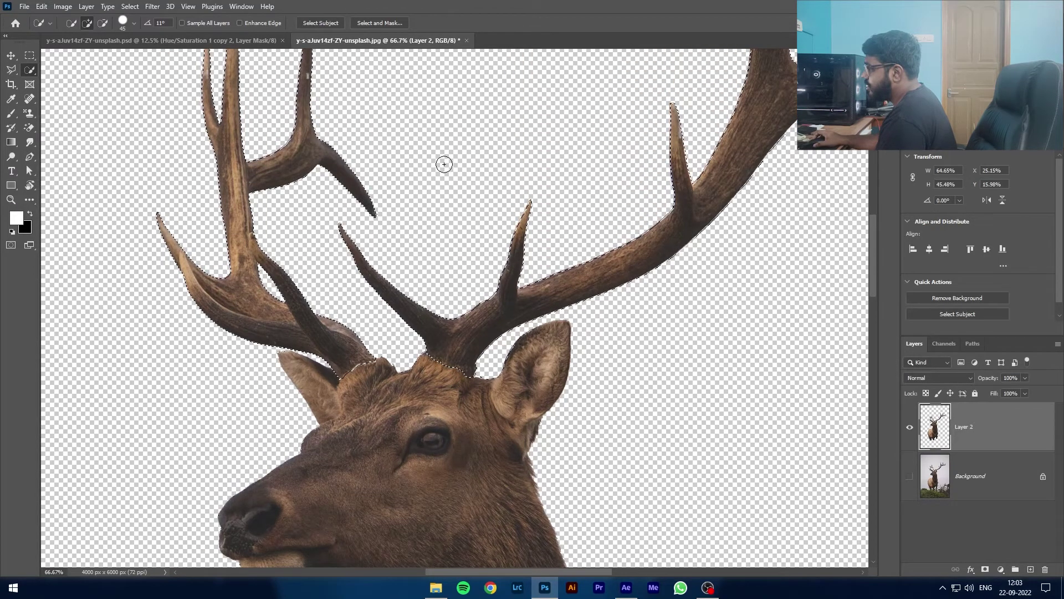
{"action": "scroll", "coordinate": [441, 163], "scroll_direction": "up", "scroll_amount": 3}
{"action": "scroll", "coordinate": [350, 208], "scroll_direction": "up", "scroll_amount": 2}
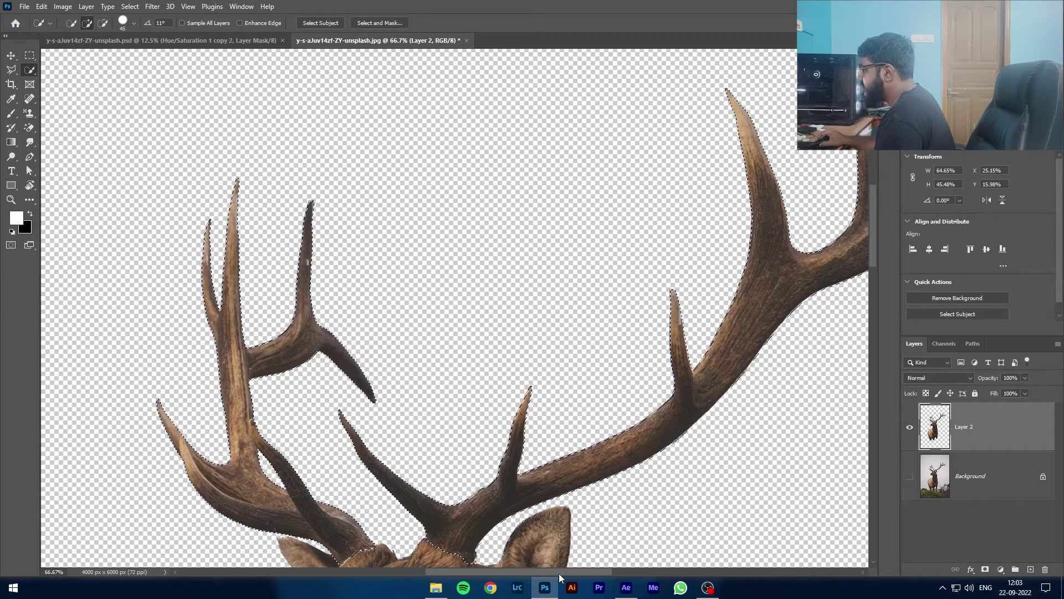
{"action": "left_click_drag", "start_coordinate": [559, 571], "coordinate": [523, 583]}
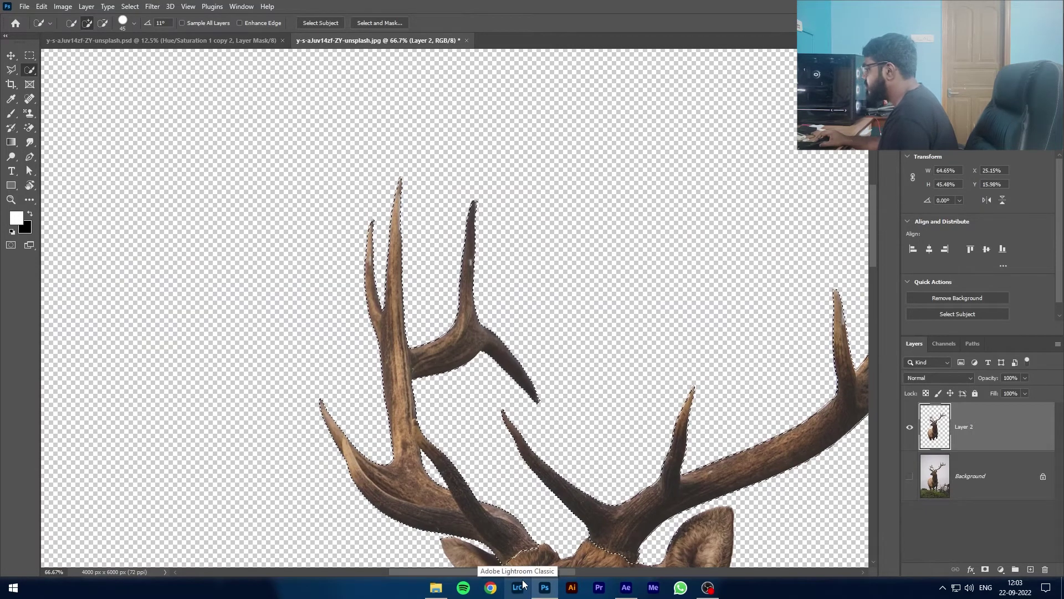
- Step back in history to drop the antler selection and restore the deer-and-grass layer
{"action": "key", "text": "ctrl+d"}
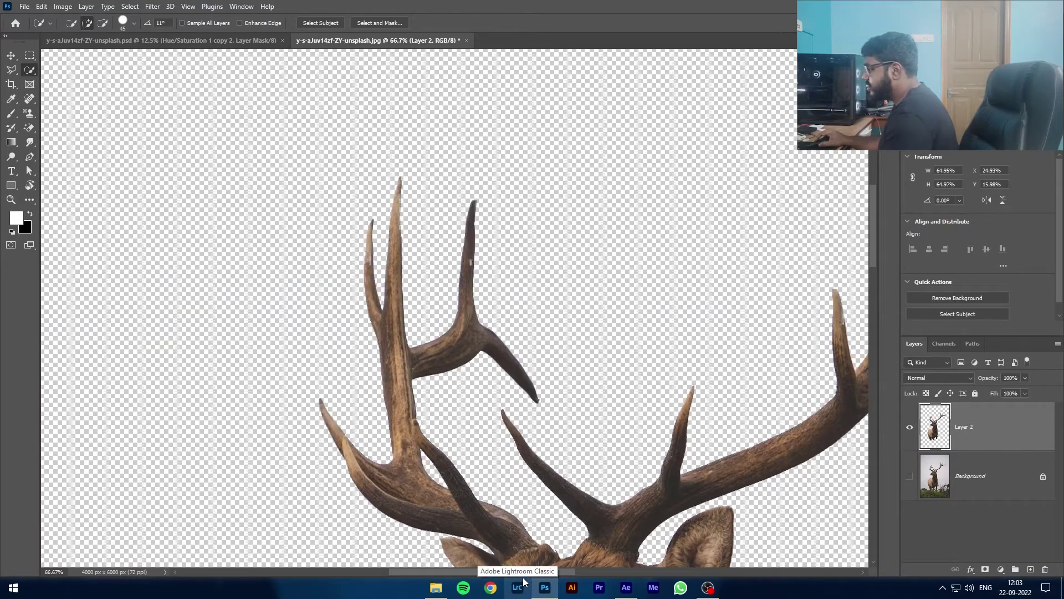
{"action": "key", "text": "ctrl+z"}
{"action": "key", "text": "ctrl+z"}
{"action": "key", "text": "ctrl+z"}
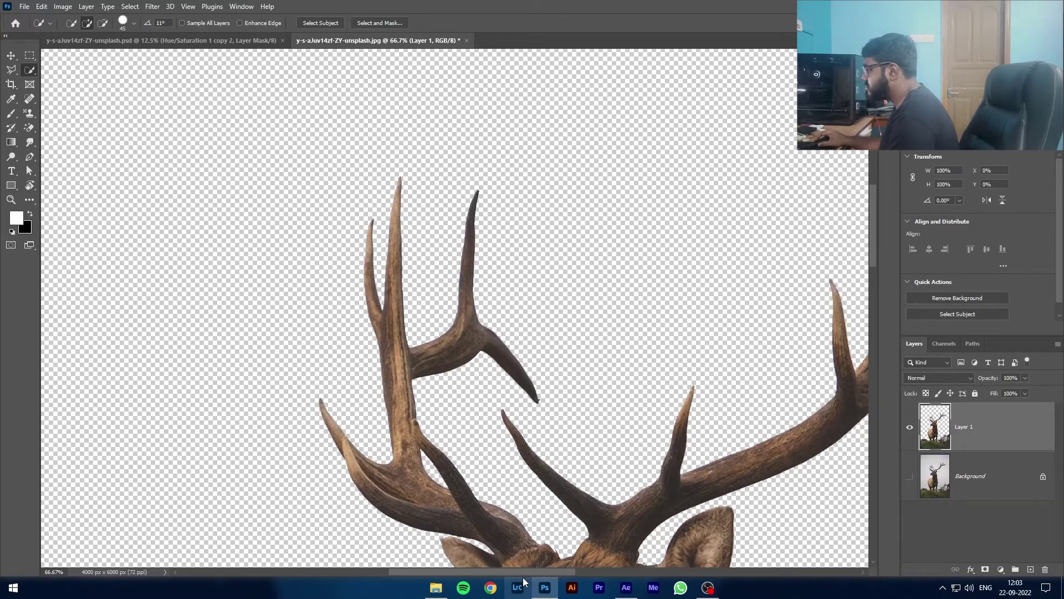
{"action": "key", "text": "ctrl+d"}
{"action": "scroll", "coordinate": [482, 419], "scroll_direction": "down", "scroll_amount": 2}
{"action": "scroll", "coordinate": [481, 419], "scroll_direction": "down", "scroll_amount": 5}
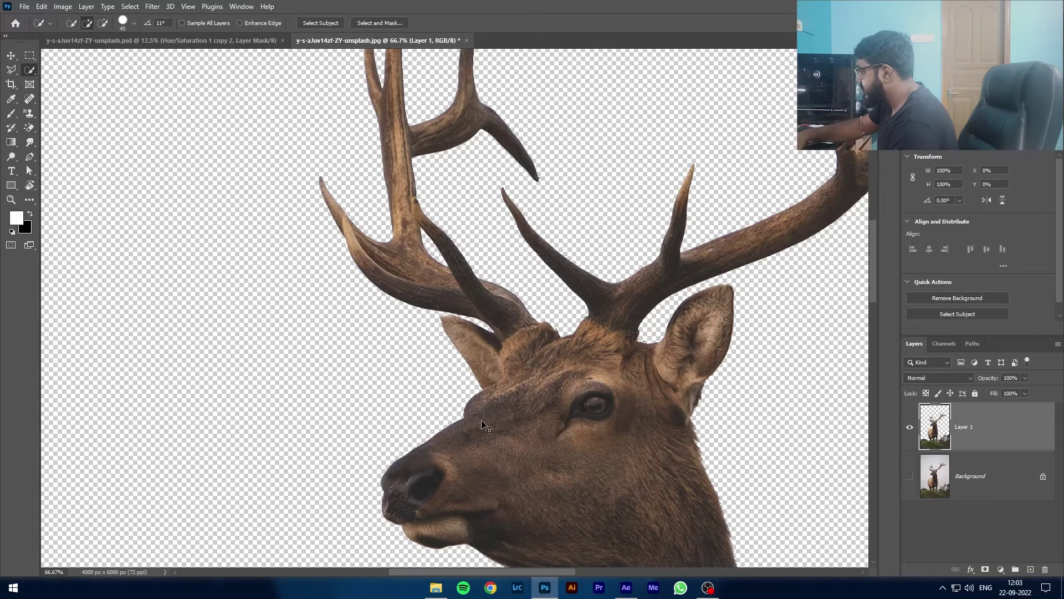
- With a 150 brush, select the deer's body and right antler base, excluding the gap between the antlers
{"action": "key", "text": "ctrl+minus"}
{"action": "key", "text": "ctrl+minus"}
{"action": "scroll", "coordinate": [482, 421], "scroll_direction": "up", "scroll_amount": 2}
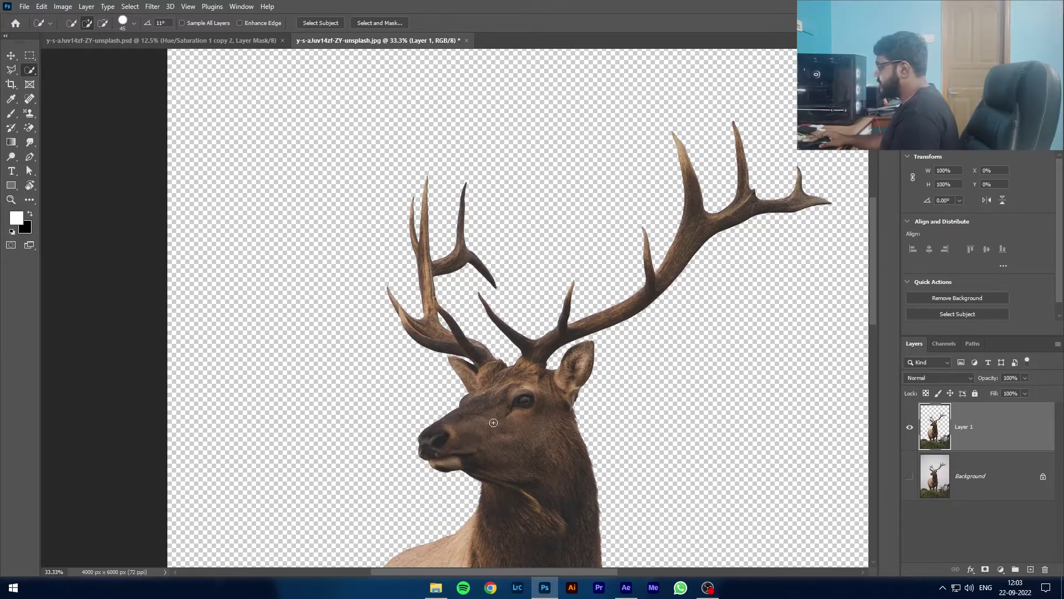
{"action": "key", "text": "ctrl+minus"}
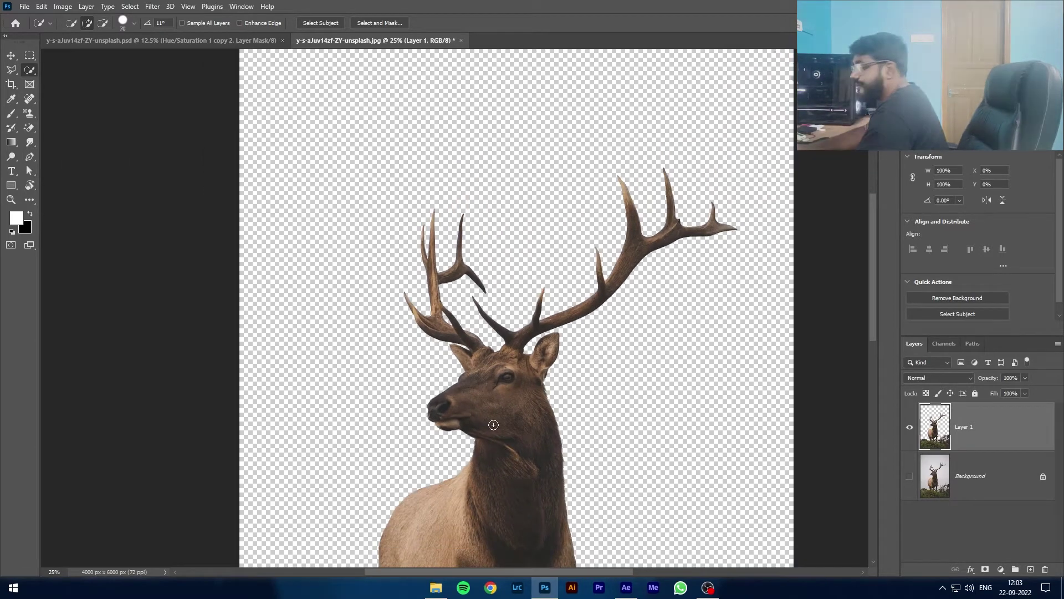
{"action": "key", "text": "bracketright"}
{"action": "key", "text": "bracketright"}
{"action": "key", "text": "bracketright"}
{"action": "key", "text": "bracketright"}
{"action": "key", "text": "bracketright"}
{"action": "key", "text": "bracketright"}
{"action": "key", "text": "bracketright"}
{"action": "key", "text": "bracketright"}
{"action": "key", "text": "bracketright"}
{"action": "key", "text": "bracketright"}
{"action": "key", "text": "bracketright"}
{"action": "key", "text": "bracketright"}
{"action": "key", "text": "bracketright"}
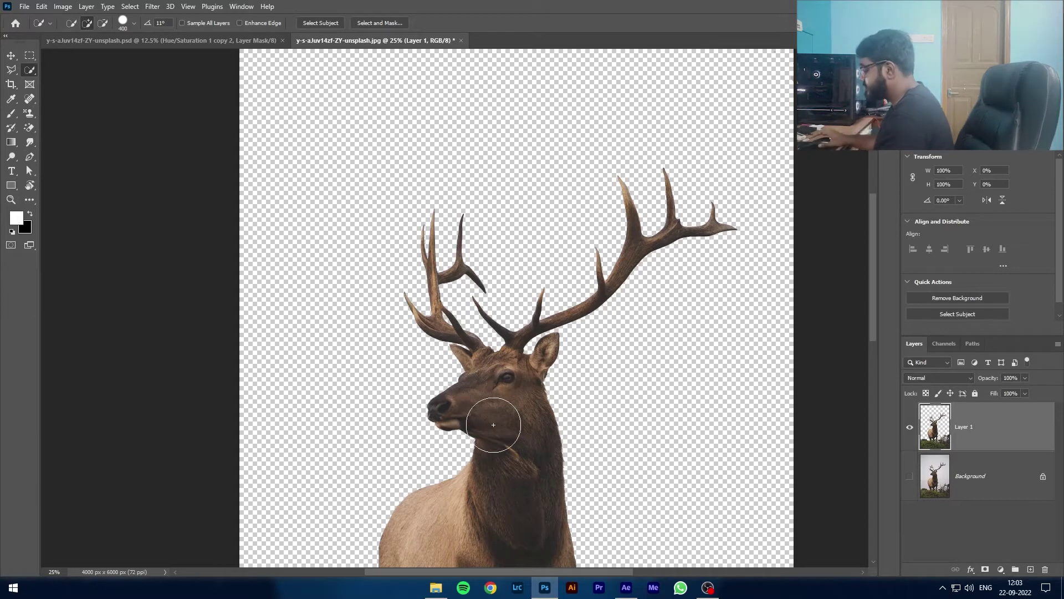
{"action": "key", "text": "ctrl+minus"}
{"action": "key", "text": "ctrl+minus"}
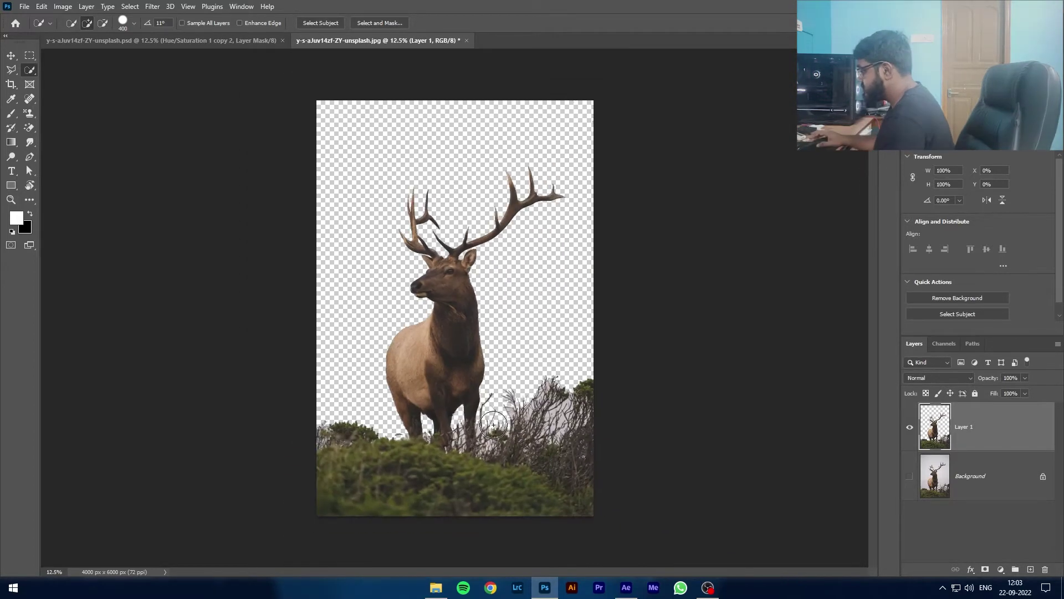
{"action": "left_click_drag", "start_coordinate": [440, 280], "coordinate": [428, 368]}
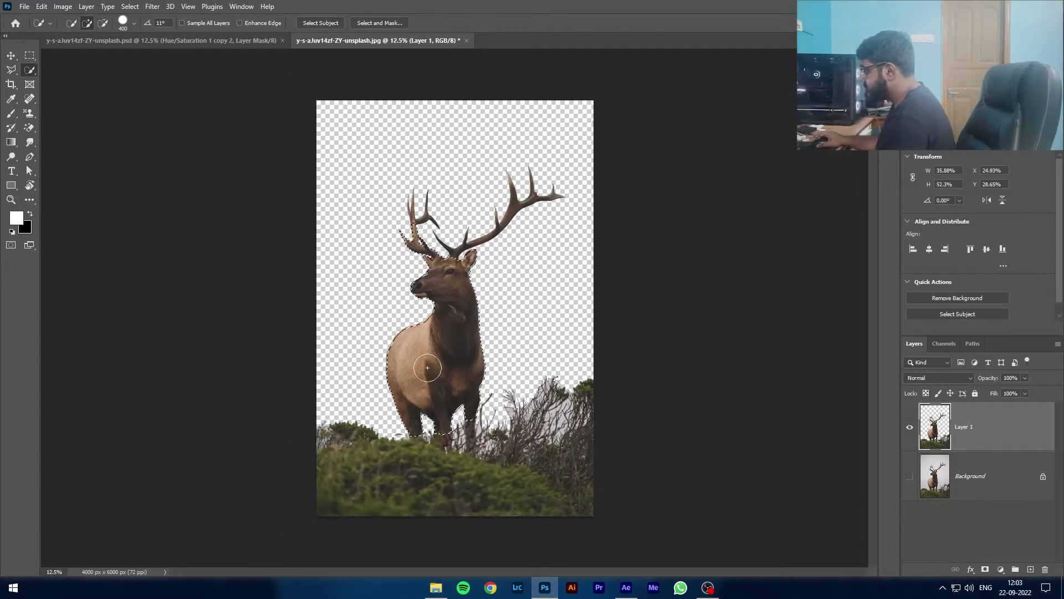
{"action": "left_click_drag", "start_coordinate": [465, 252], "coordinate": [483, 237]}
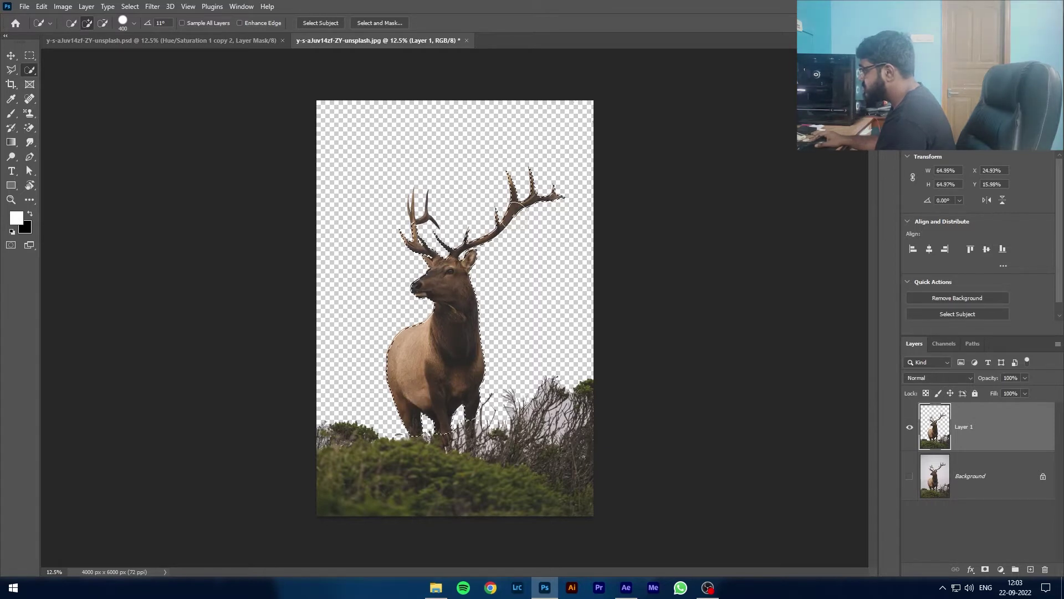
{"action": "mouse_move", "coordinate": [420, 262]}
{"action": "left_mouse_down"}
{"action": "mouse_move", "coordinate": [408, 280]}
{"action": "mouse_move", "coordinate": [430, 275]}
{"action": "mouse_move", "coordinate": [433, 304]}
{"action": "left_mouse_up"}
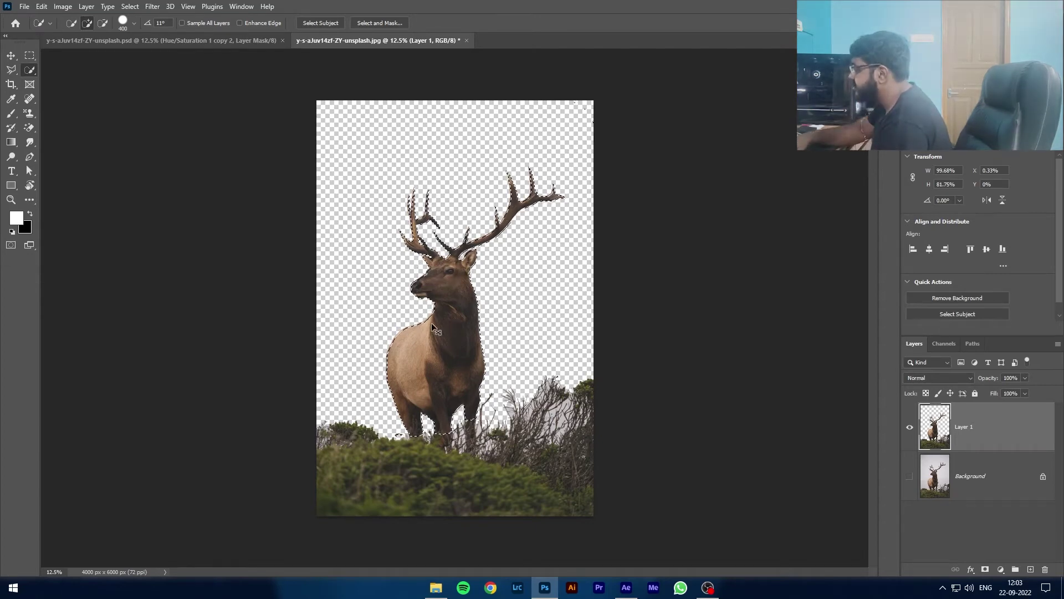
- Check the selection at 33.33% zoom and copy the selected deer onto a new Layer 2
{"action": "key", "text": "ctrl+plus"}
{"action": "key", "text": "ctrl+plus"}
{"action": "key", "text": "ctrl+plus"}
{"action": "scroll", "coordinate": [399, 377], "scroll_direction": "up", "scroll_amount": 2}
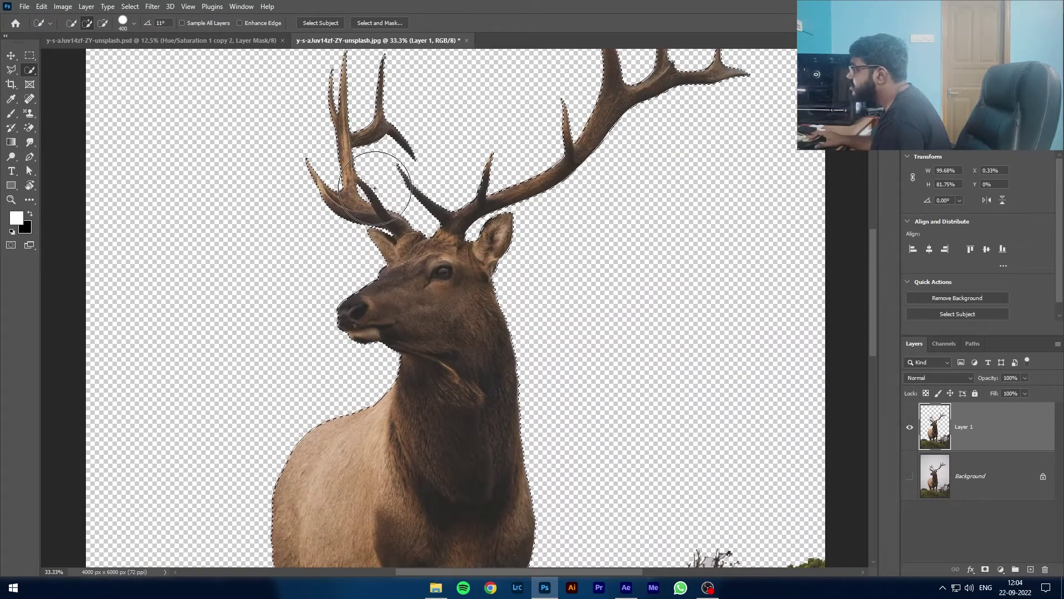
{"action": "scroll", "coordinate": [359, 451], "scroll_direction": "up", "scroll_amount": 2}
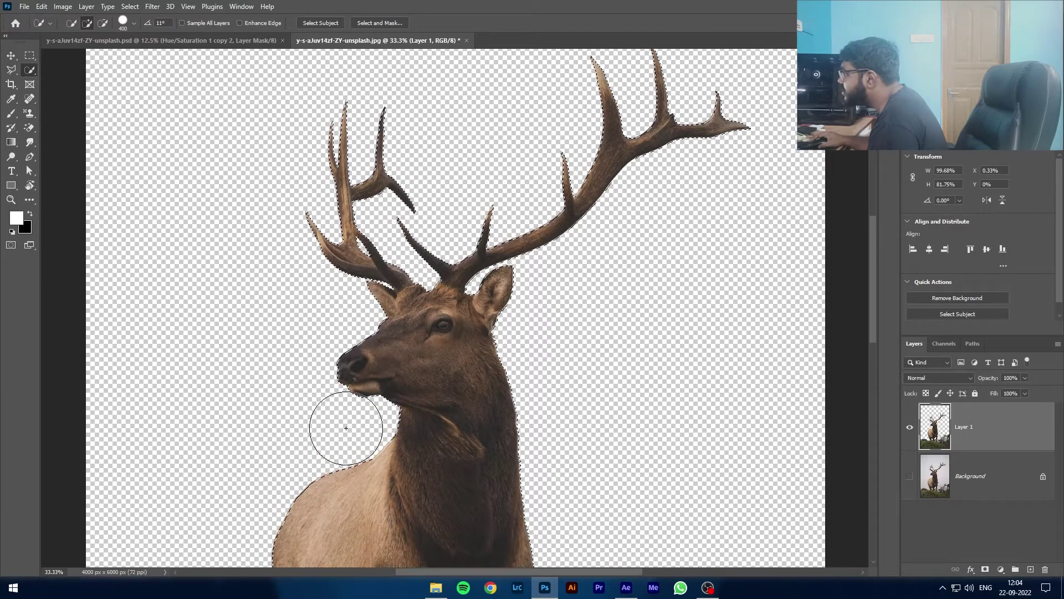
{"action": "scroll", "coordinate": [563, 258], "scroll_direction": "up", "scroll_amount": 1}
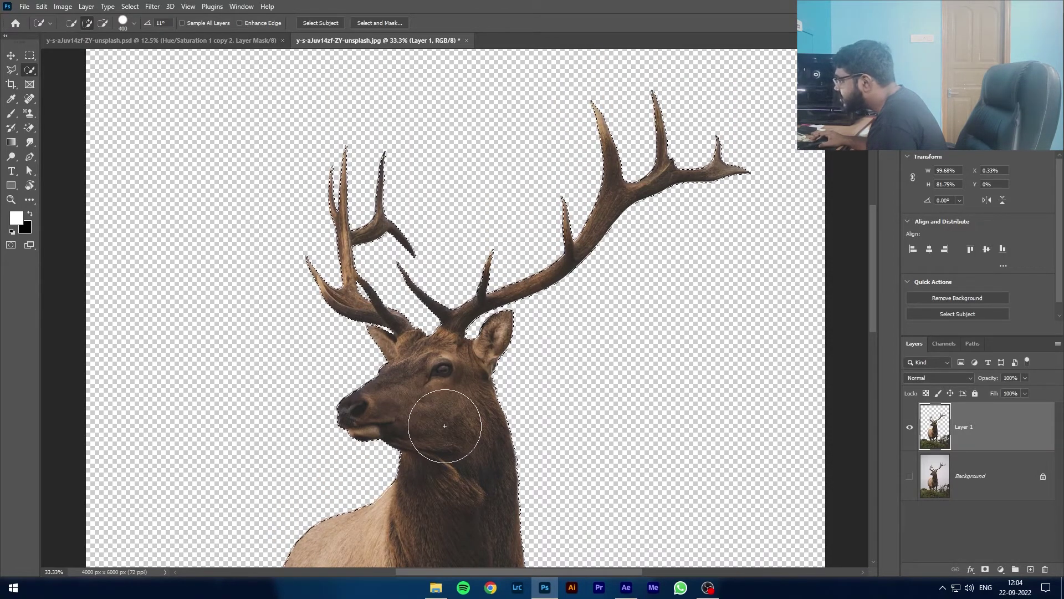
{"action": "scroll", "coordinate": [445, 424], "scroll_direction": "down", "scroll_amount": 2}
{"action": "scroll", "coordinate": [447, 418], "scroll_direction": "down", "scroll_amount": 6}
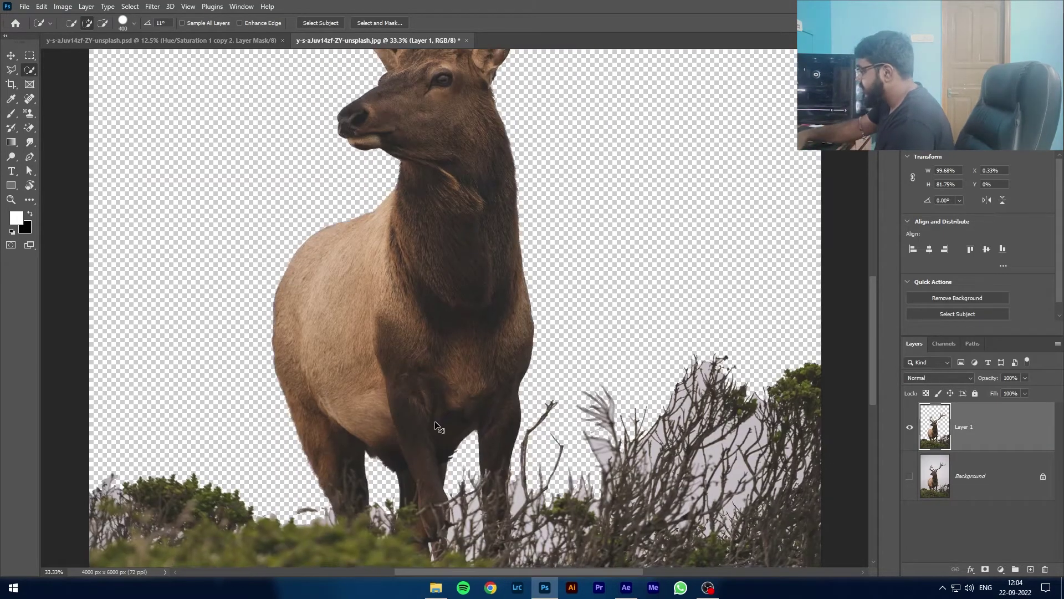
{"action": "key", "text": "ctrl+minus"}
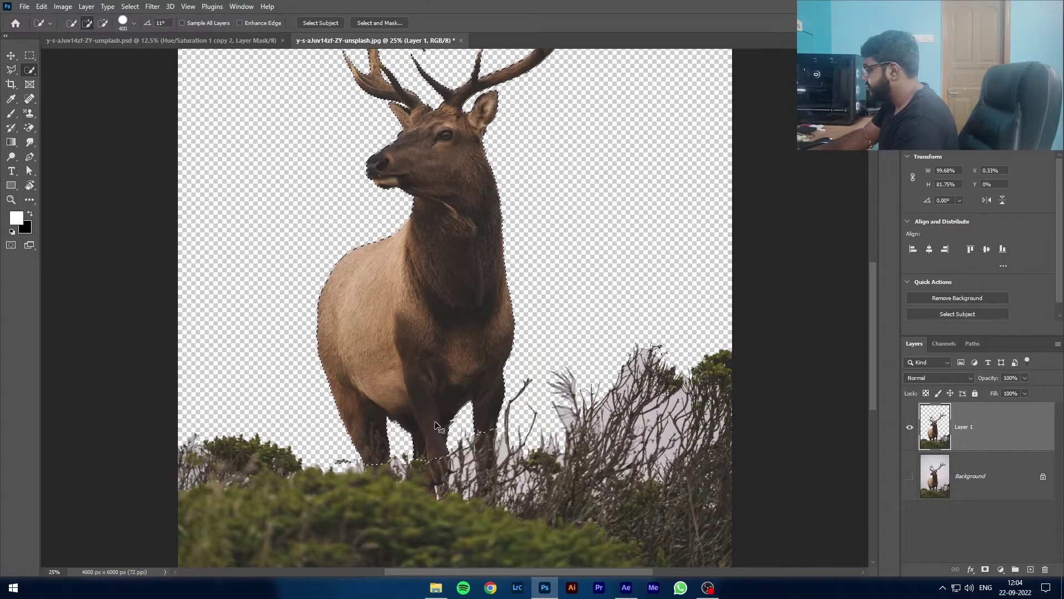
{"action": "key", "text": "ctrl+shift+j"}
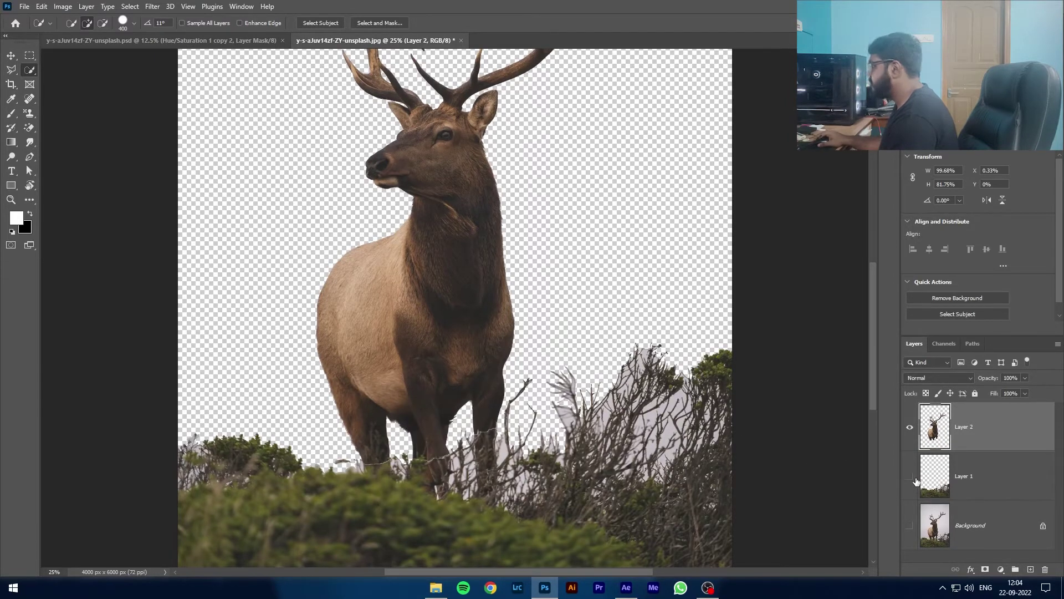
- Hide the bushes layer and Quick-select the left and right antlers
{"action": "left_click", "coordinate": [910, 476]}
{"action": "scroll", "coordinate": [533, 381], "scroll_direction": "up", "scroll_amount": 3}
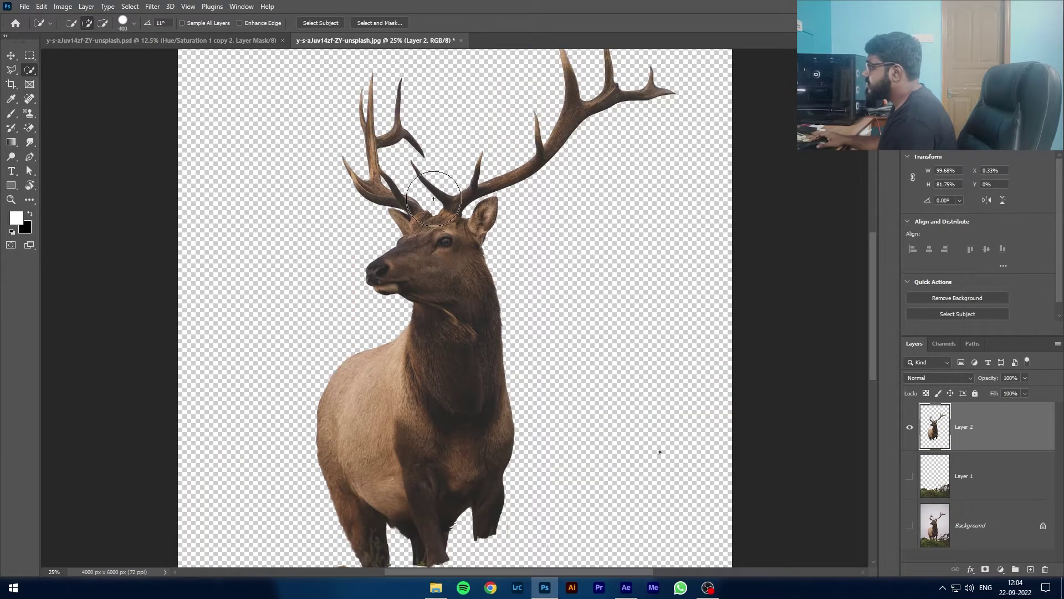
{"action": "scroll", "coordinate": [430, 230], "scroll_direction": "up", "scroll_amount": 1}
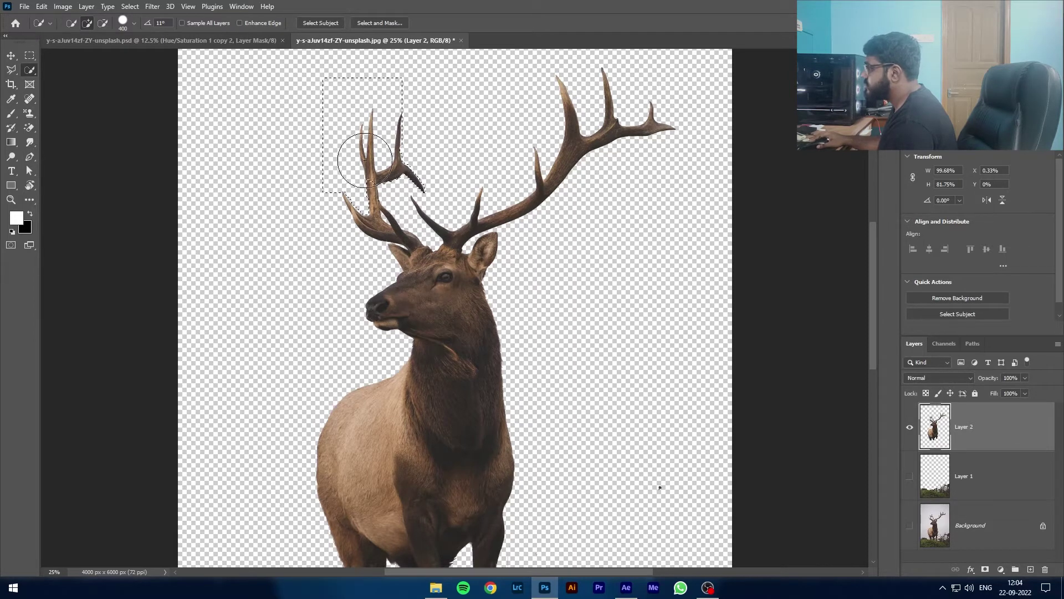
{"action": "left_click_drag", "start_coordinate": [366, 161], "coordinate": [372, 198]}
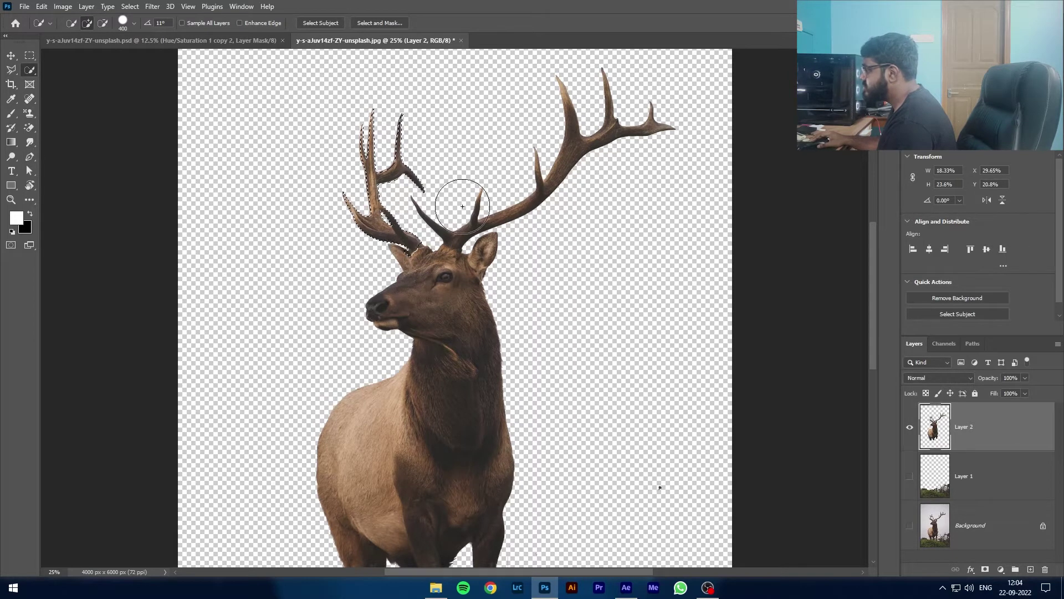
{"action": "mouse_move", "coordinate": [464, 206]}
{"action": "left_mouse_down"}
{"action": "mouse_move", "coordinate": [587, 157]}
{"action": "mouse_move", "coordinate": [564, 157]}
{"action": "mouse_move", "coordinate": [587, 140]}
{"action": "left_mouse_up"}
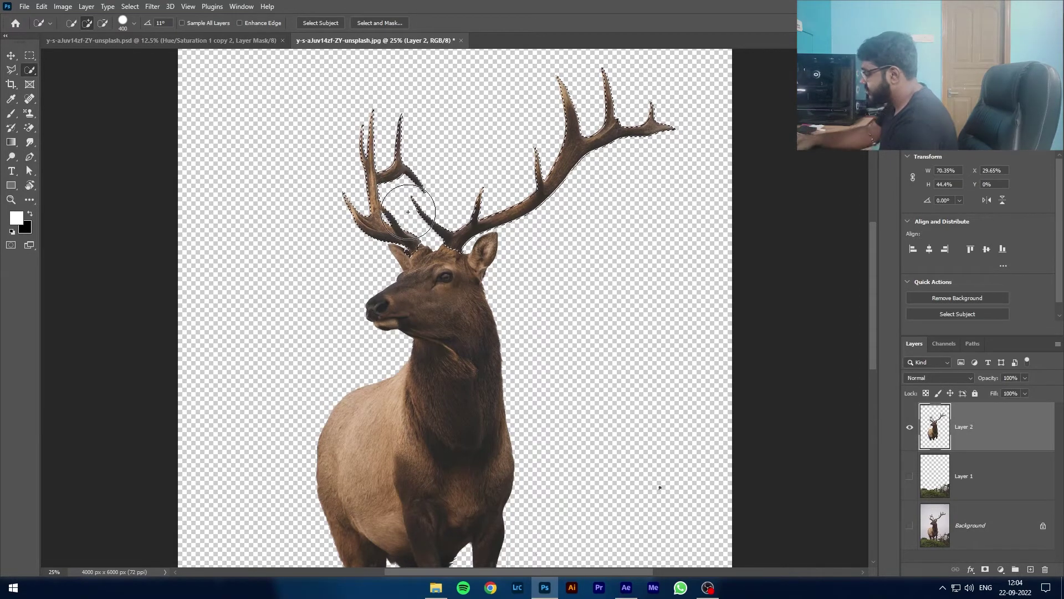
- At 100% zoom, shrink the brush to a fine size and extend the selection at the antler base
{"action": "key", "text": "ctrl+plus"}
{"action": "key", "text": "ctrl+plus"}
{"action": "key", "text": "ctrl+plus"}
{"action": "key", "text": "ctrl+plus"}
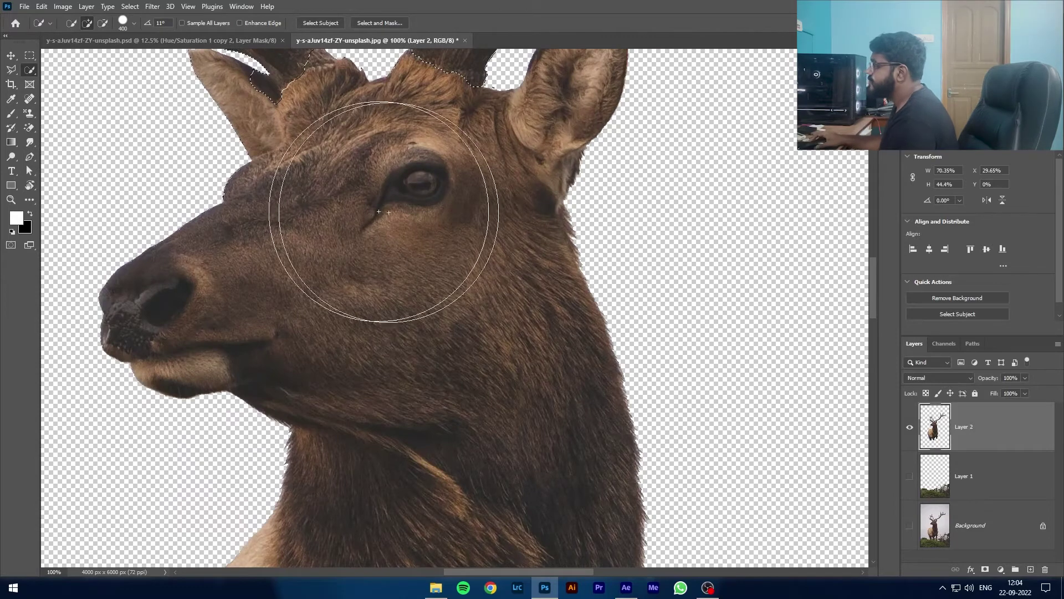
{"action": "scroll", "coordinate": [310, 161], "scroll_direction": "up", "scroll_amount": 2}
{"action": "scroll", "coordinate": [261, 111], "scroll_direction": "up", "scroll_amount": 2}
{"action": "key", "text": "bracketleft"}
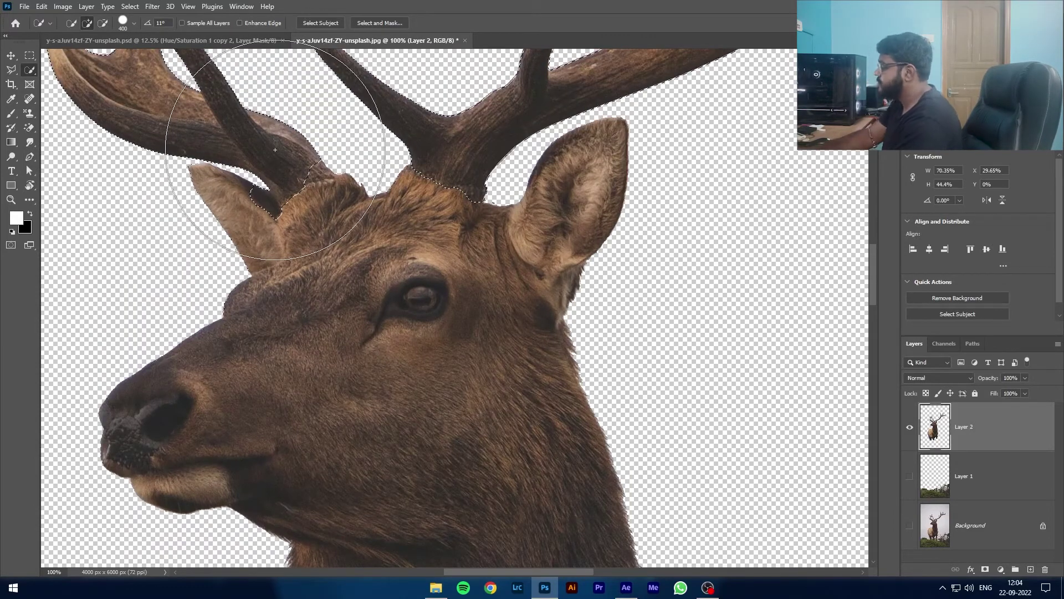
{"action": "key", "text": "bracketleft"}
{"action": "key", "text": "bracketleft"}
{"action": "key", "text": "bracketleft"}
{"action": "key", "text": "bracketleft"}
{"action": "key", "text": "bracketleft"}
{"action": "key", "text": "bracketleft"}
{"action": "key", "text": "bracketleft"}
{"action": "key", "text": "bracketleft"}
{"action": "key", "text": "bracketleft"}
{"action": "key", "text": "bracketleft"}
{"action": "key", "text": "bracketleft"}
{"action": "key", "text": "bracketleft"}
{"action": "key", "text": "bracketleft"}
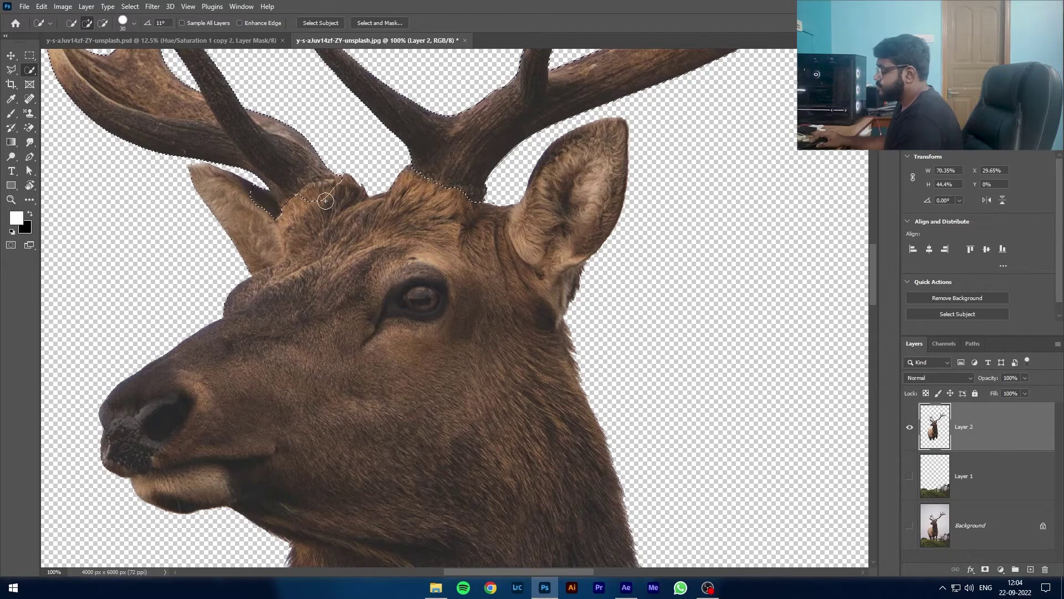
{"action": "left_click", "coordinate": [328, 202]}
- Remove stray areas from the antler selection and zoom back out to the whole head
{"action": "key", "text": "alt"}
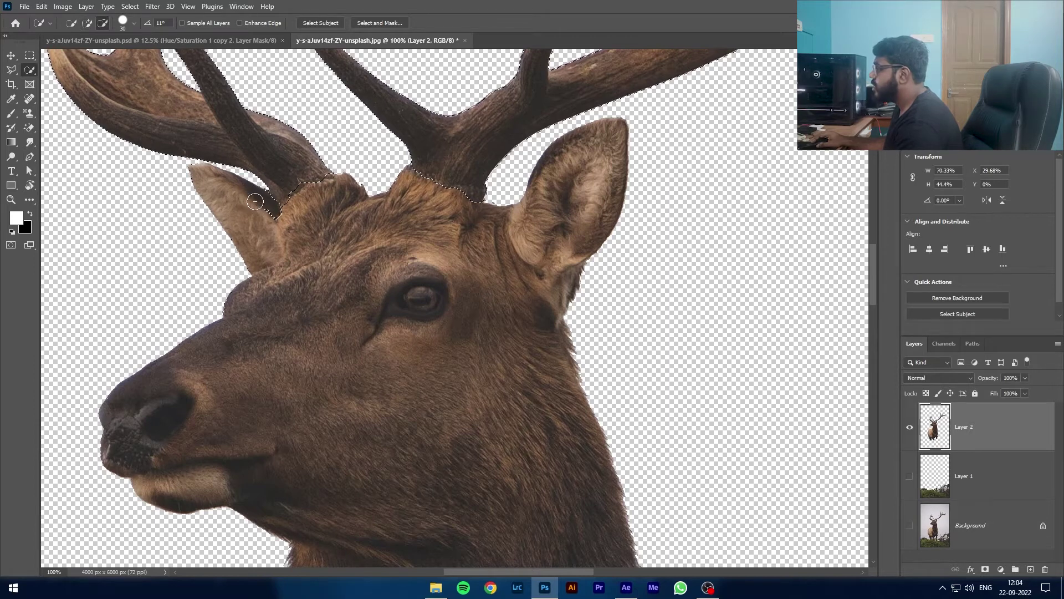
{"action": "scroll", "coordinate": [451, 272], "scroll_direction": "up", "scroll_amount": 6}
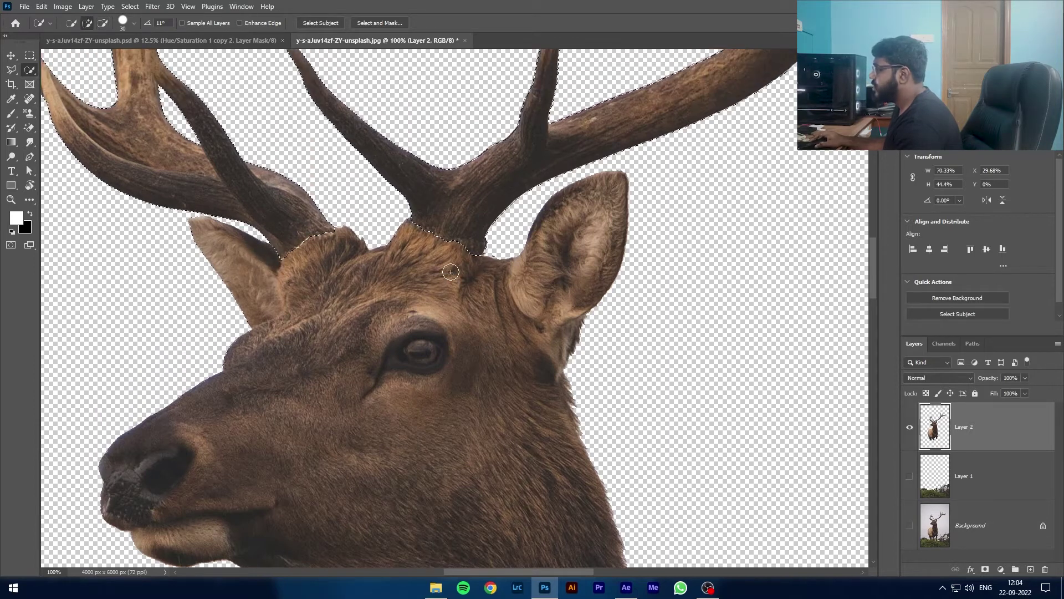
{"action": "scroll", "coordinate": [451, 272], "scroll_direction": "up", "scroll_amount": 8}
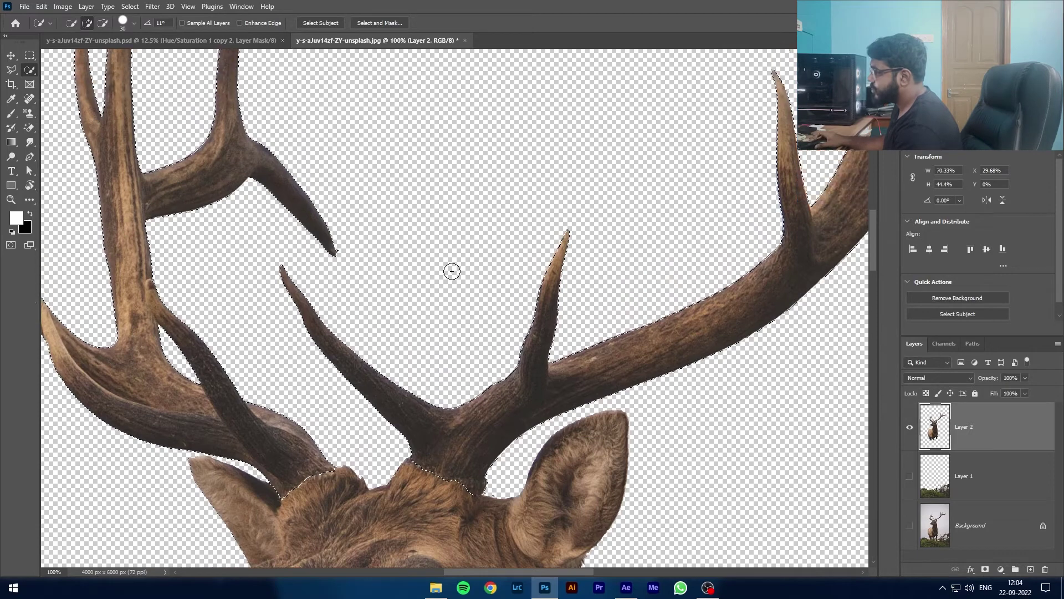
{"action": "scroll", "coordinate": [451, 270], "scroll_direction": "up", "scroll_amount": 2}
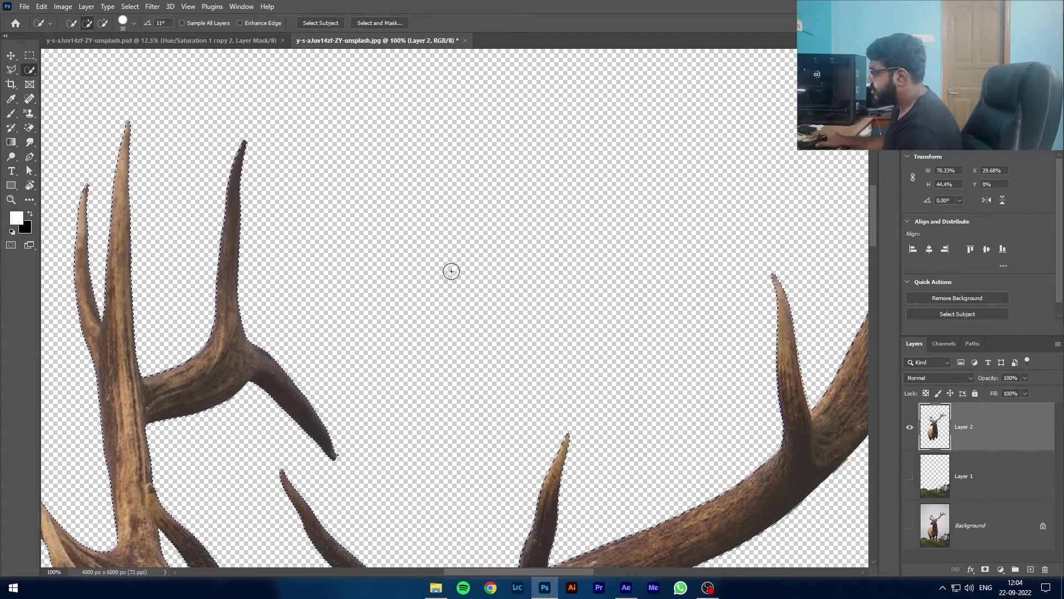
{"action": "left_click_drag", "start_coordinate": [514, 573], "coordinate": [627, 573]}
{"action": "scroll", "coordinate": [552, 537], "scroll_direction": "up", "scroll_amount": 2}
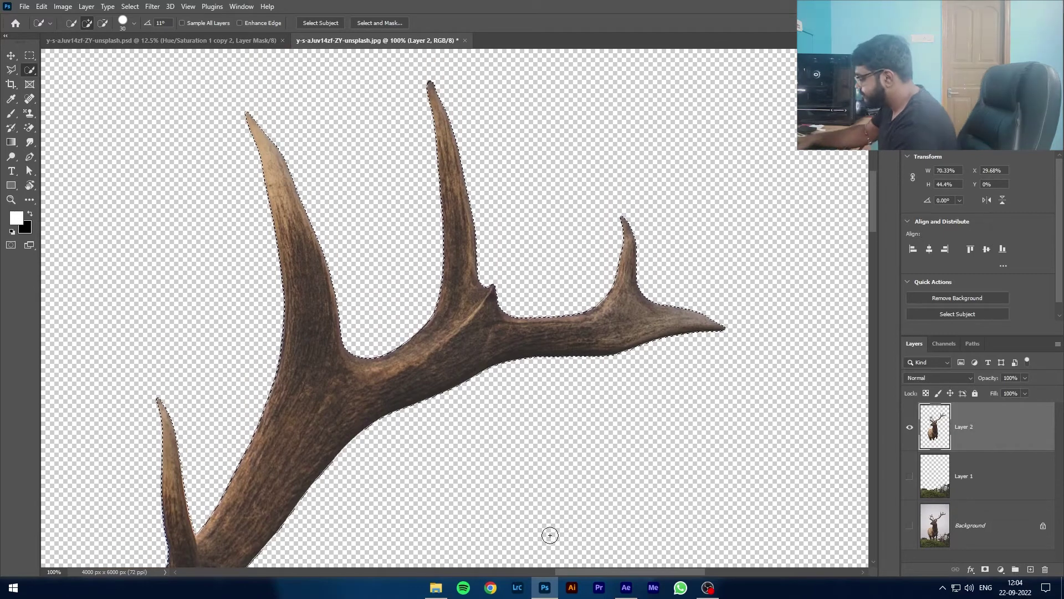
{"action": "key", "text": "ctrl+d"}
{"action": "key", "text": "ctrl+minus"}
{"action": "key", "text": "ctrl+minus"}
{"action": "key", "text": "ctrl+minus"}
{"action": "key", "text": "ctrl+minus"}
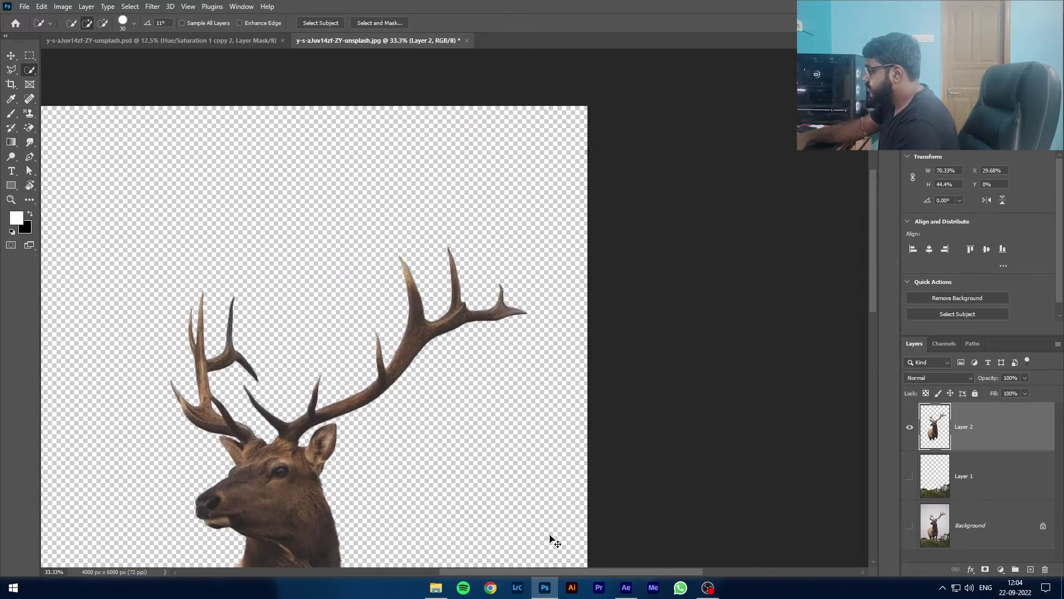
- Copy the selected antlers onto a new Layer 3 and delete the leftover Layer 1
{"action": "key", "text": "ctrl+j"}
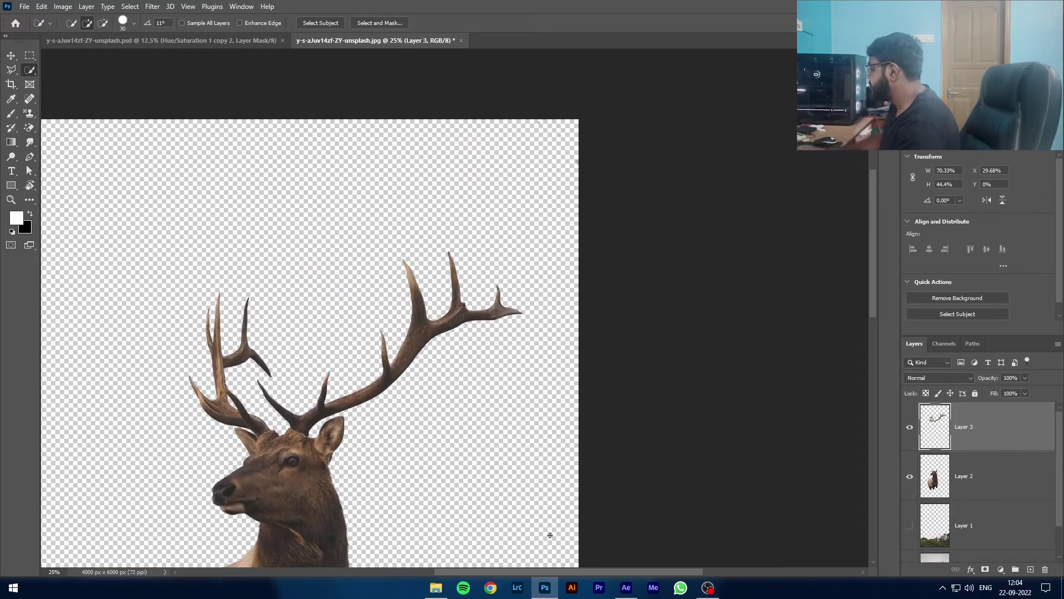
{"action": "scroll", "coordinate": [271, 398], "scroll_direction": "down", "scroll_amount": 5}
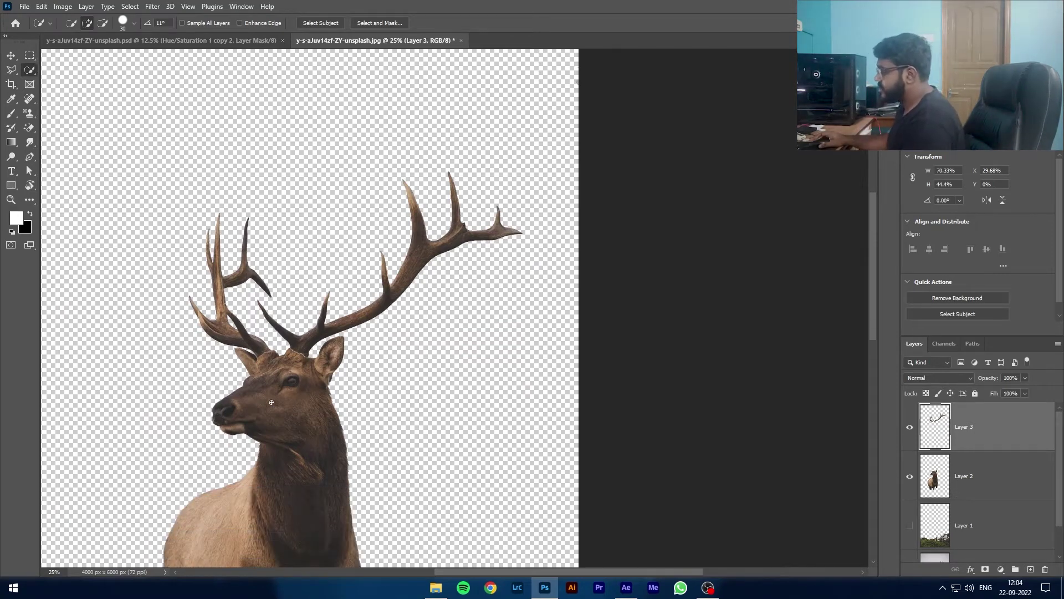
{"action": "scroll", "coordinate": [271, 397], "scroll_direction": "down", "scroll_amount": 2}
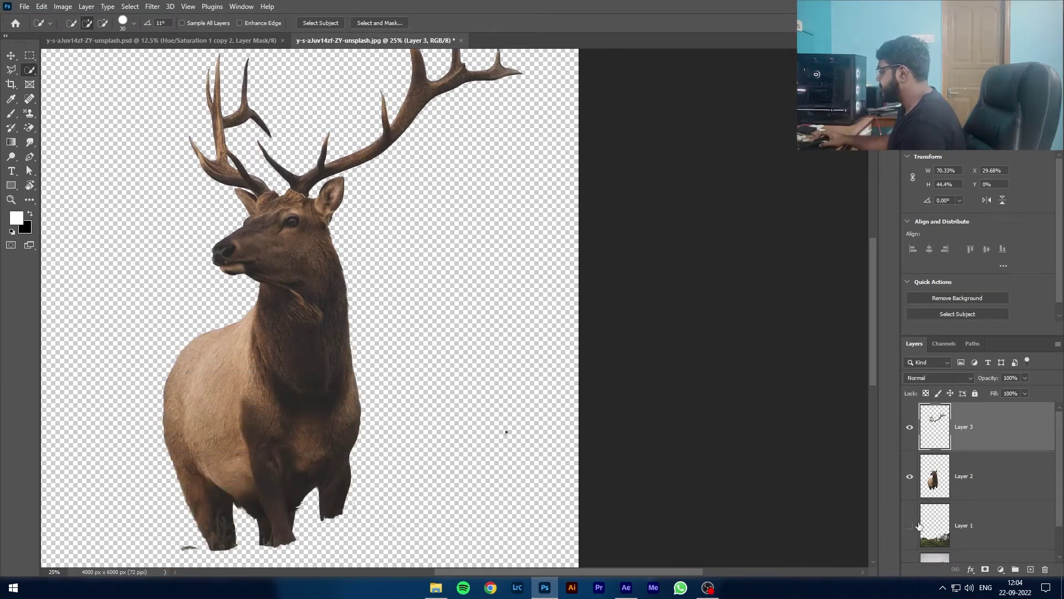
{"action": "scroll", "coordinate": [918, 524], "scroll_direction": "down", "scroll_amount": 1}
{"action": "left_click", "coordinate": [933, 499]}
{"action": "key", "text": "Delete"}
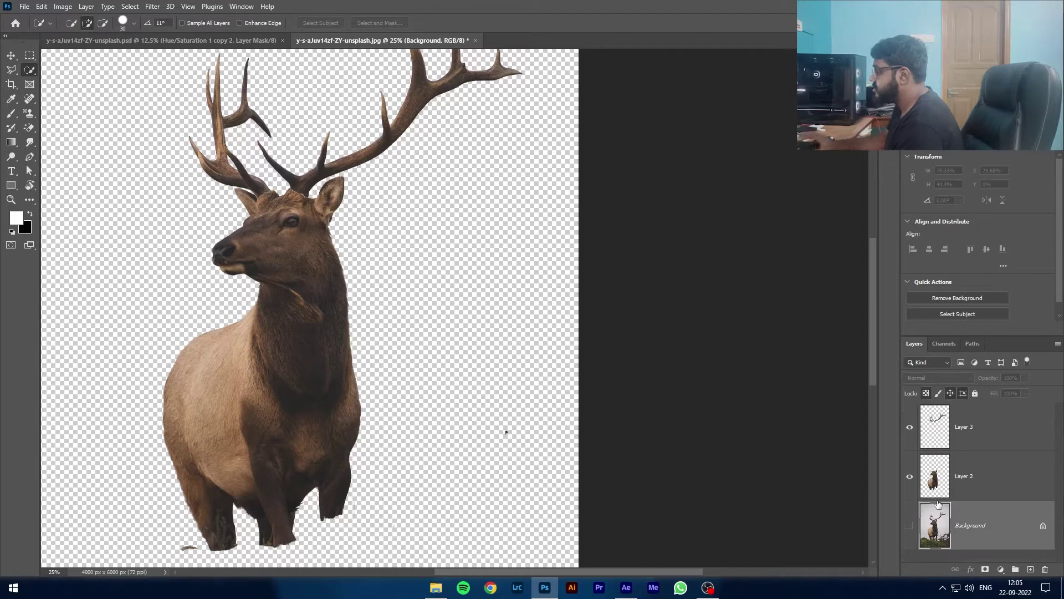
- Switch to the plain Eraser Tool and make Layer 2 the active layer
{"action": "scroll", "coordinate": [394, 521], "scroll_direction": "up", "scroll_amount": 1}
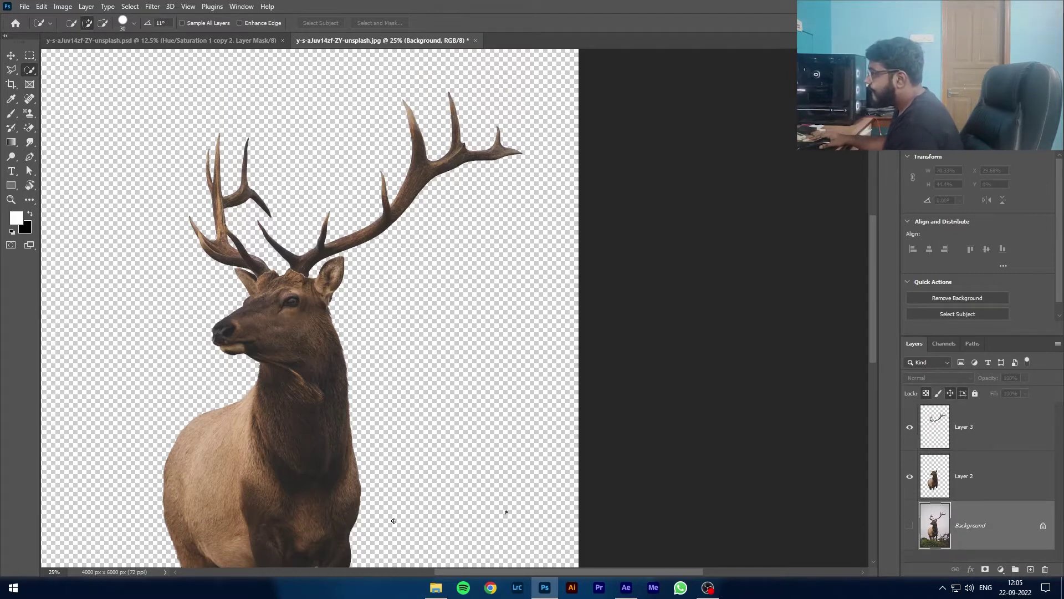
{"action": "scroll", "coordinate": [393, 521], "scroll_direction": "down", "scroll_amount": 3}
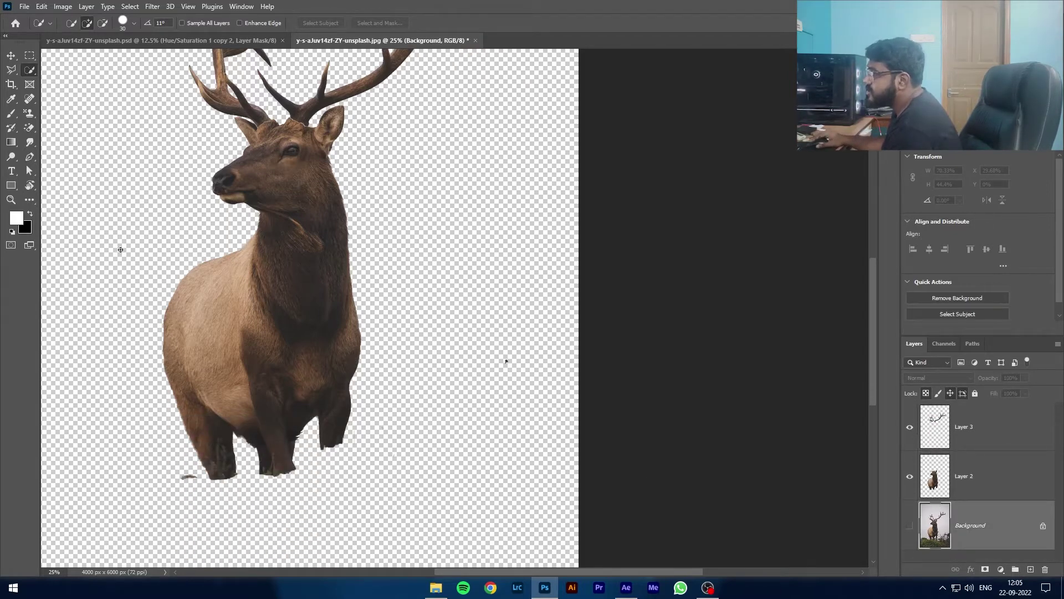
{"action": "right_click", "coordinate": [30, 127]}
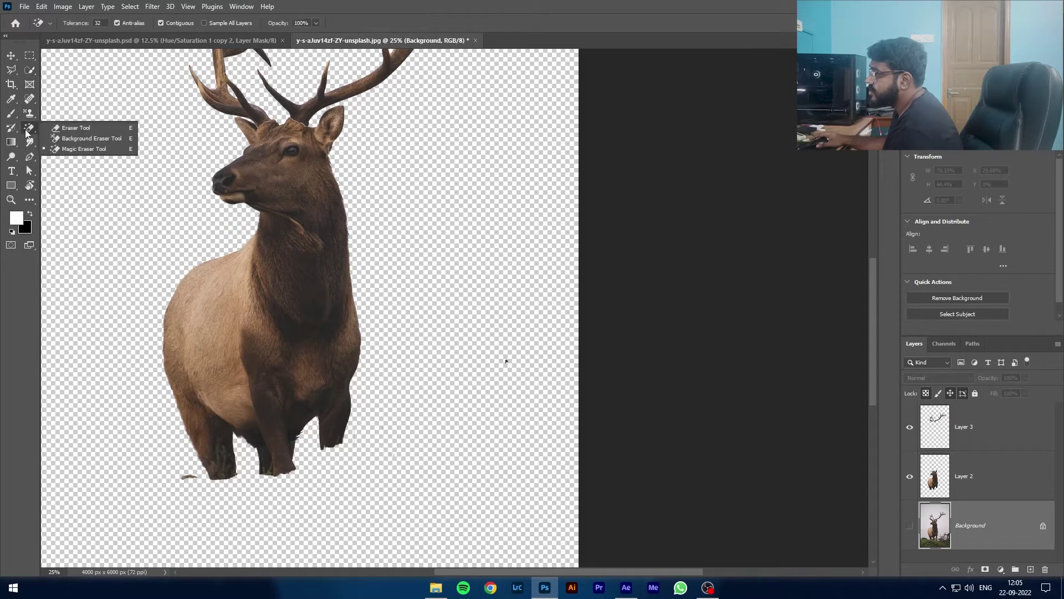
{"action": "left_click", "coordinate": [55, 127]}
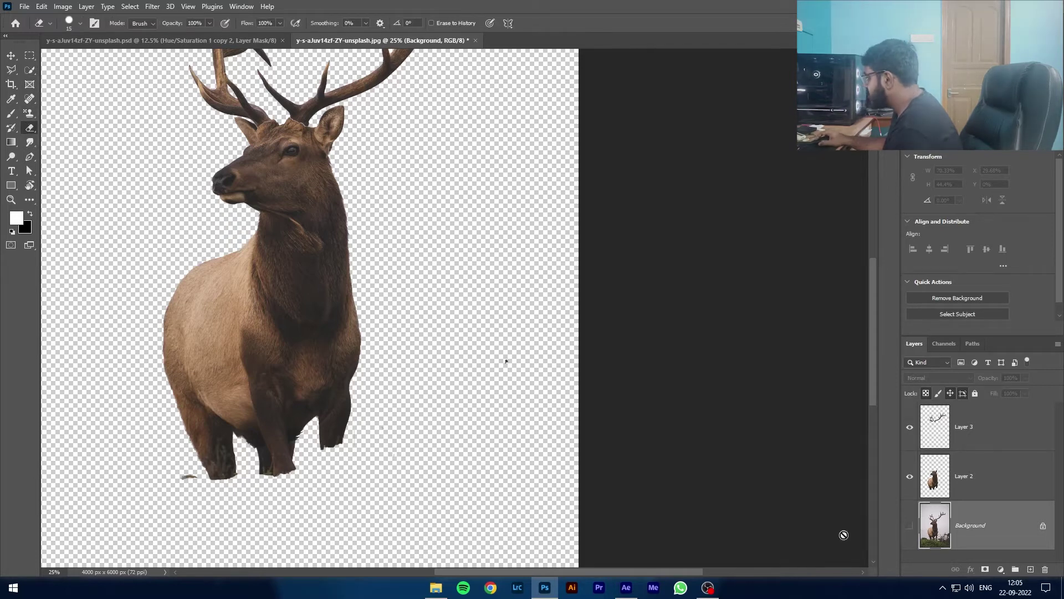
{"action": "left_click", "coordinate": [923, 476]}
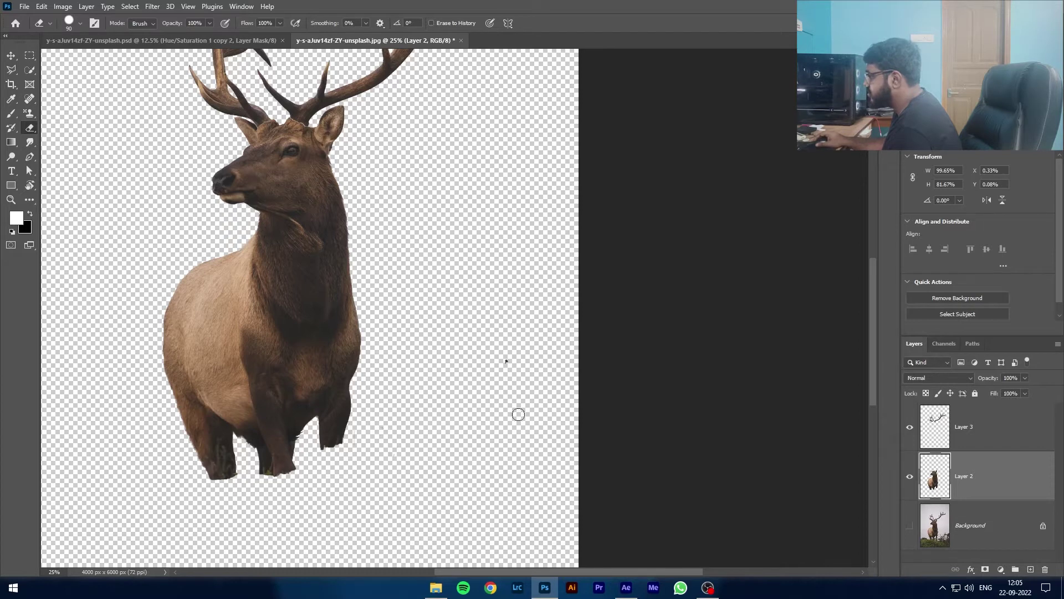
{"action": "scroll", "coordinate": [420, 495], "scroll_direction": "down", "scroll_amount": 3}
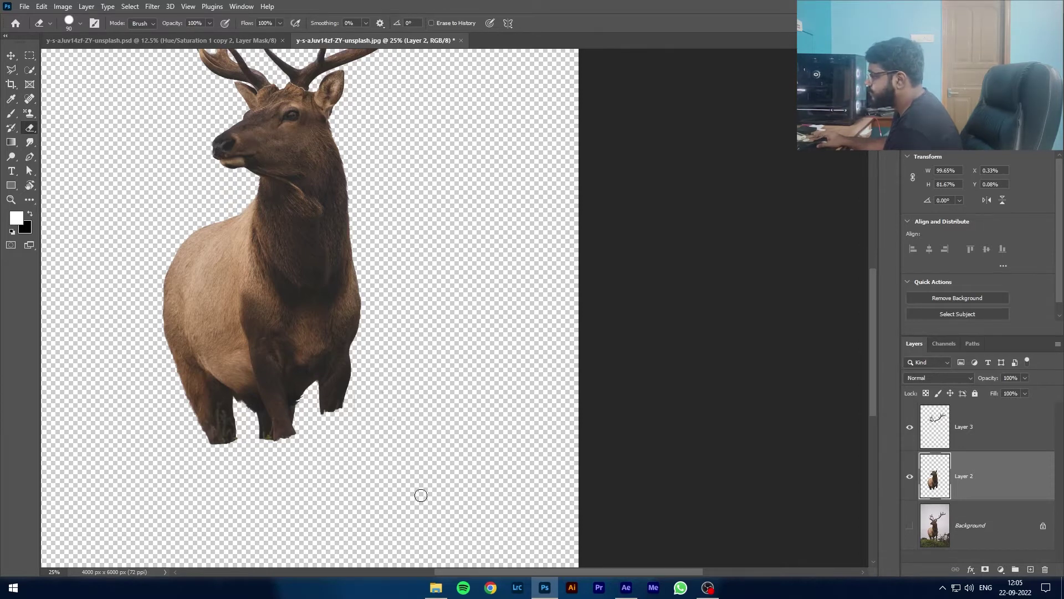
{"action": "scroll", "coordinate": [410, 492], "scroll_direction": "up", "scroll_amount": 5}
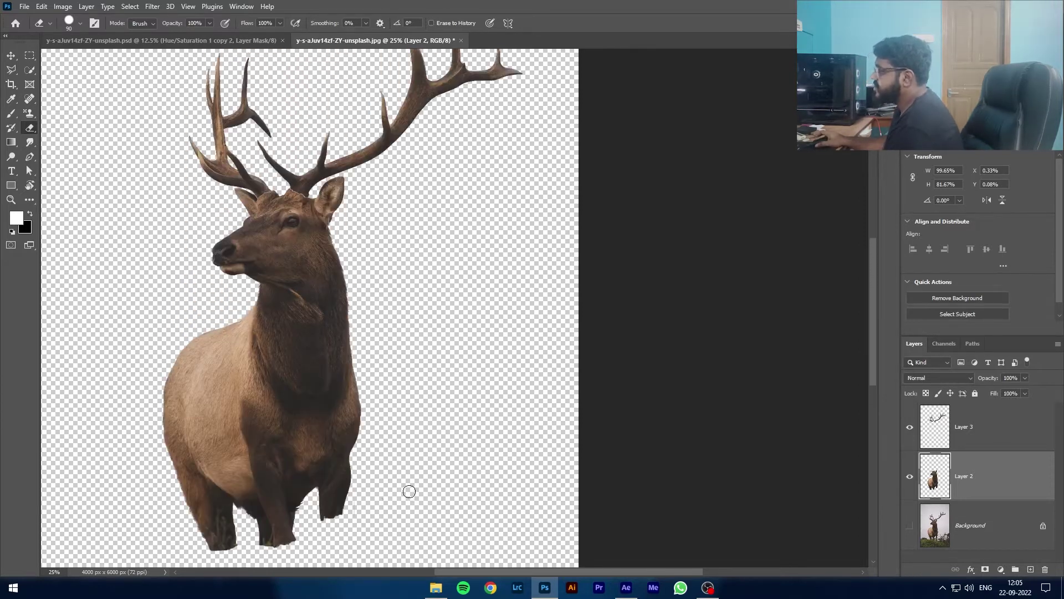
{"action": "scroll", "coordinate": [409, 491], "scroll_direction": "up", "scroll_amount": 1}
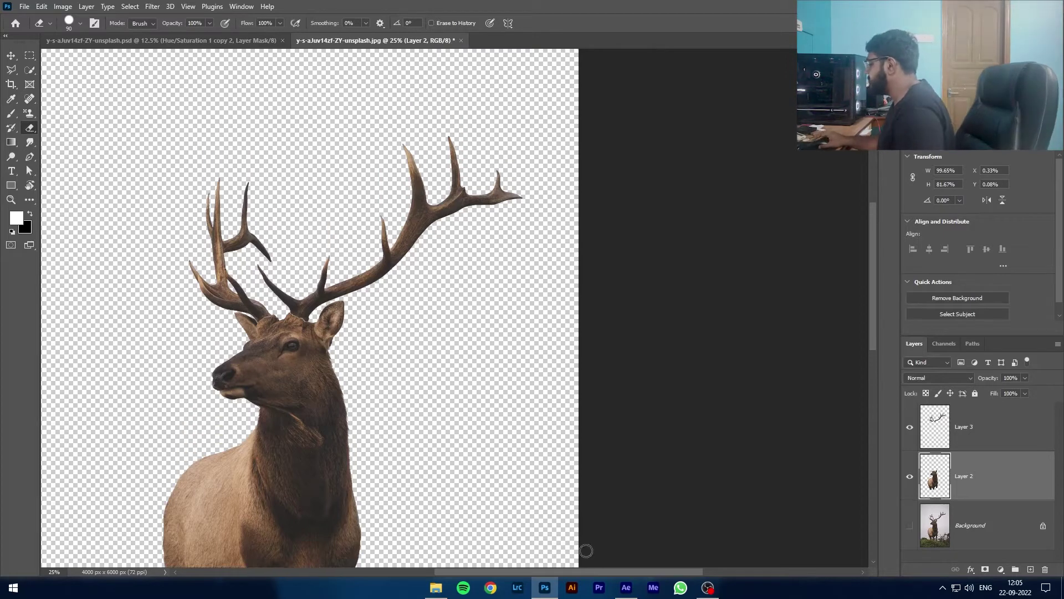
- Make the Background layer visible and active, and bring up the fill and adjustment layer list
{"action": "left_click", "coordinate": [910, 526]}
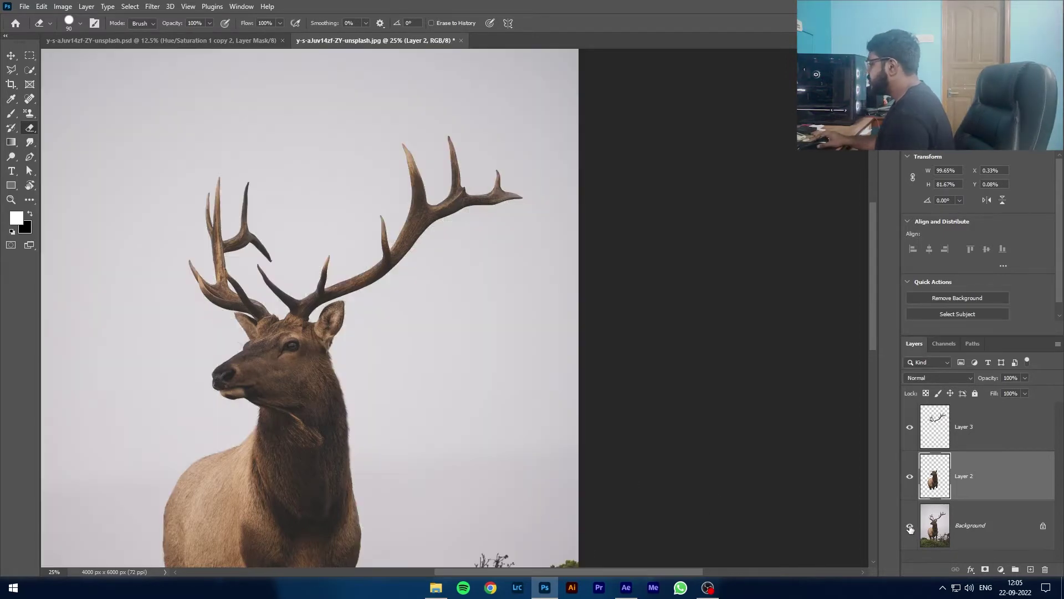
{"action": "left_click", "coordinate": [955, 523]}
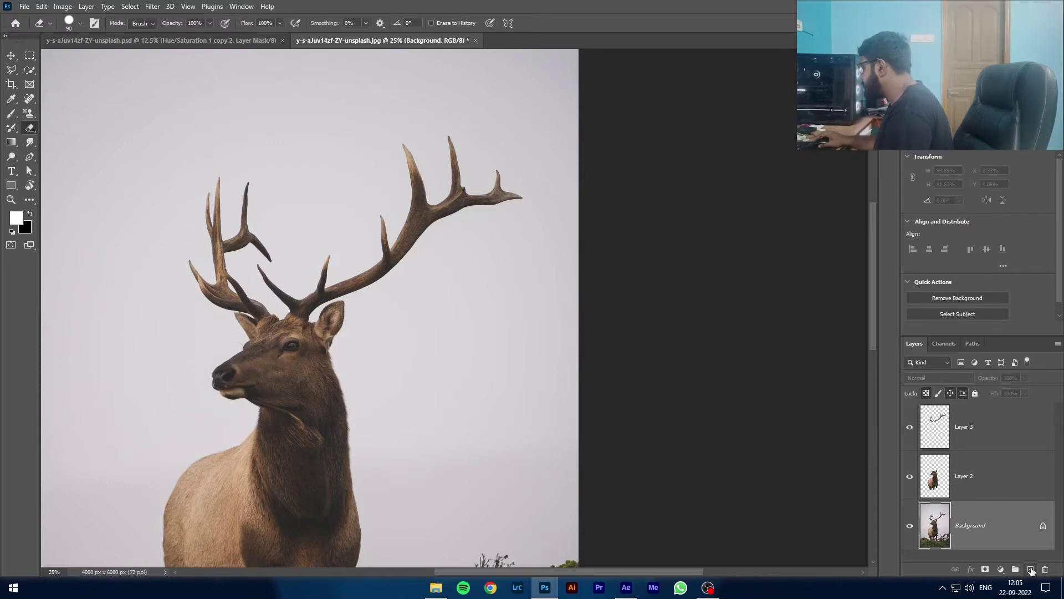
{"action": "left_click", "coordinate": [1000, 570]}
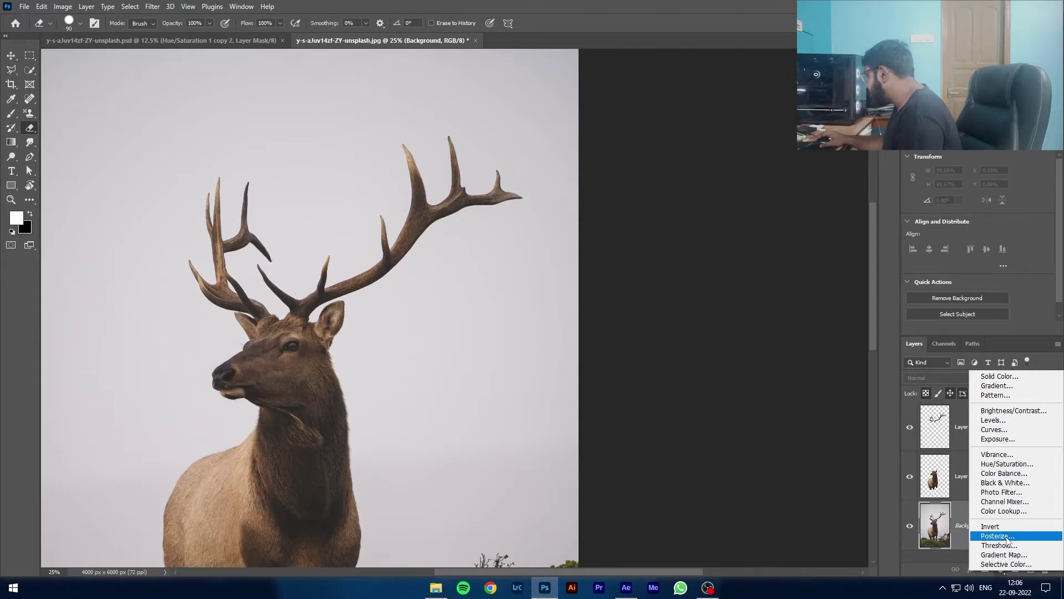
- Add a Color Lookup layer set to Moonlight.3DL, then select Layer 2 for the next adjustment
{"action": "left_click", "coordinate": [1011, 511]}
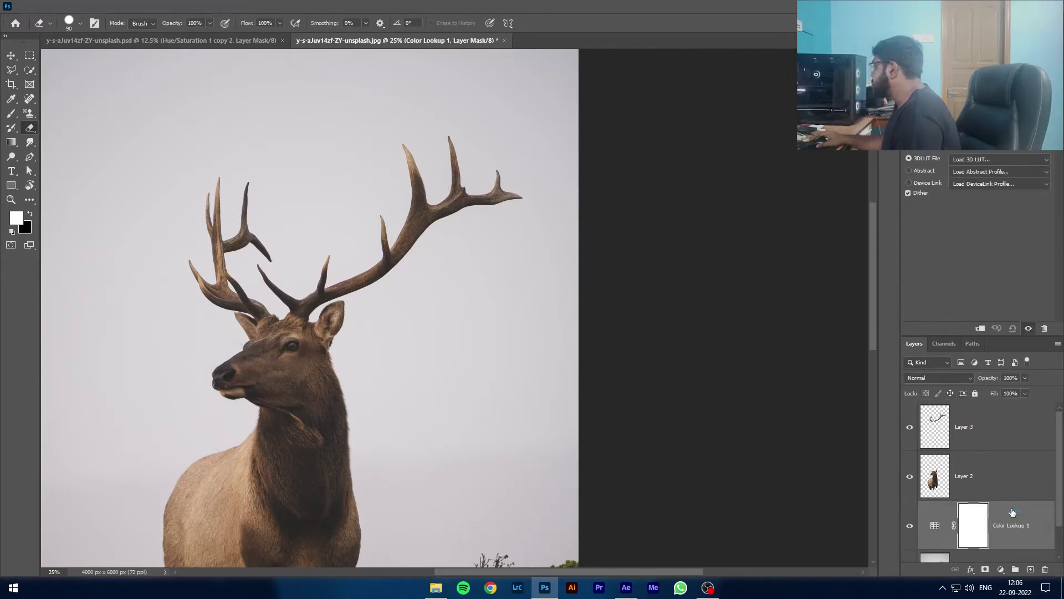
{"action": "left_click", "coordinate": [991, 160]}
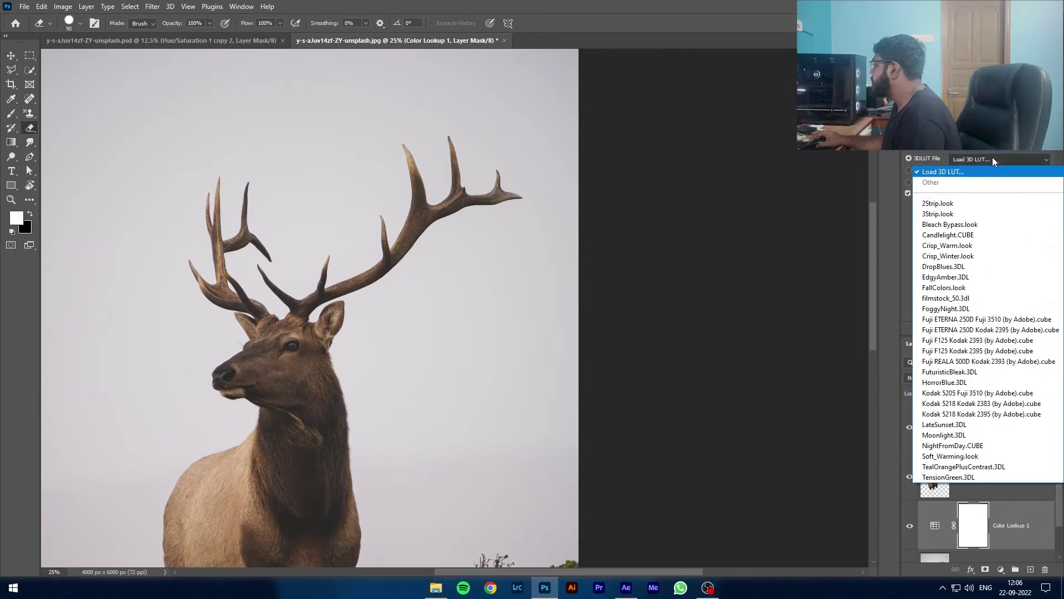
{"action": "left_click", "coordinate": [962, 436]}
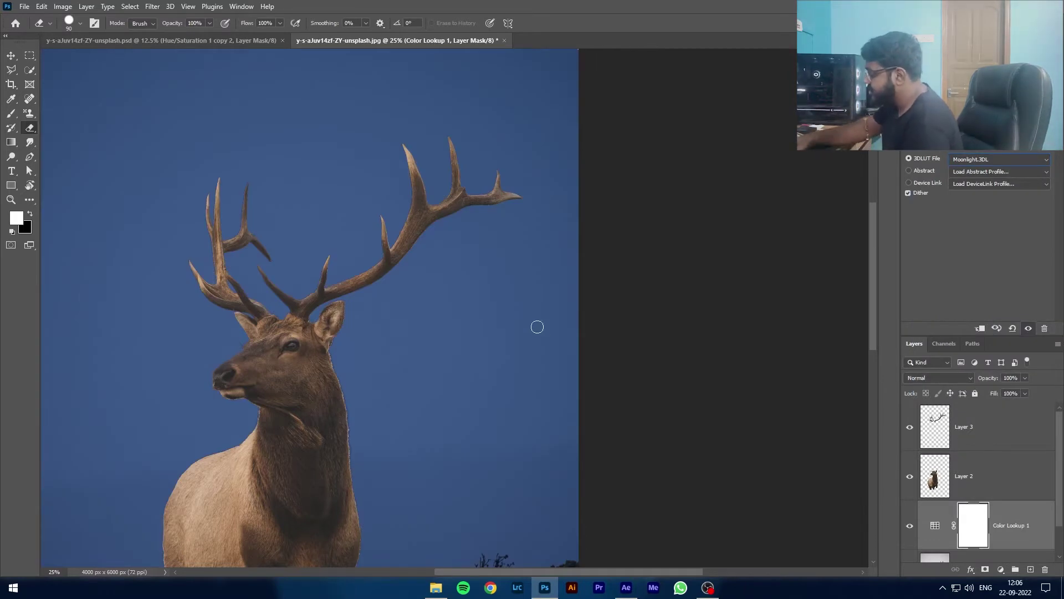
{"action": "key", "text": "ctrl+minus"}
{"action": "key", "text": "ctrl+minus"}
{"action": "key", "text": "ctrl+minus"}
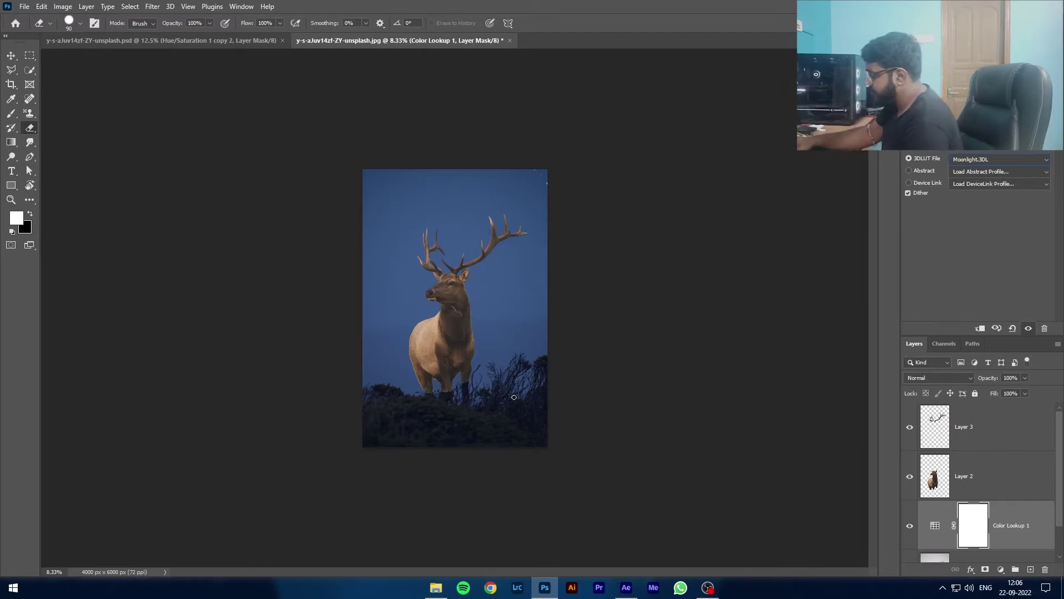
{"action": "key", "text": "ctrl+plus"}
{"action": "key", "text": "ctrl+plus"}
{"action": "key", "text": "ctrl+plus"}
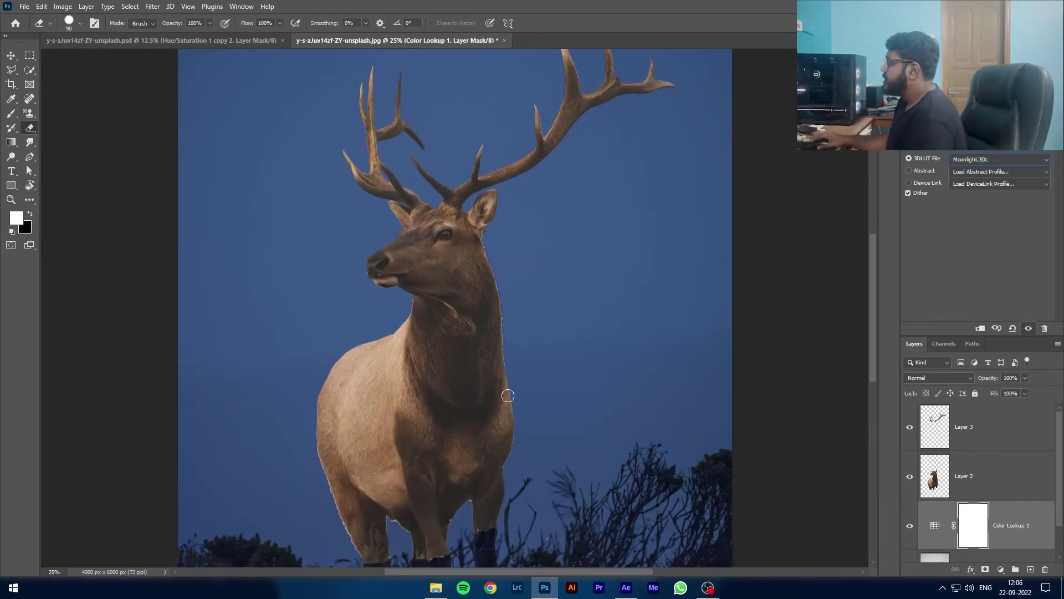
{"action": "left_click", "coordinate": [949, 472]}
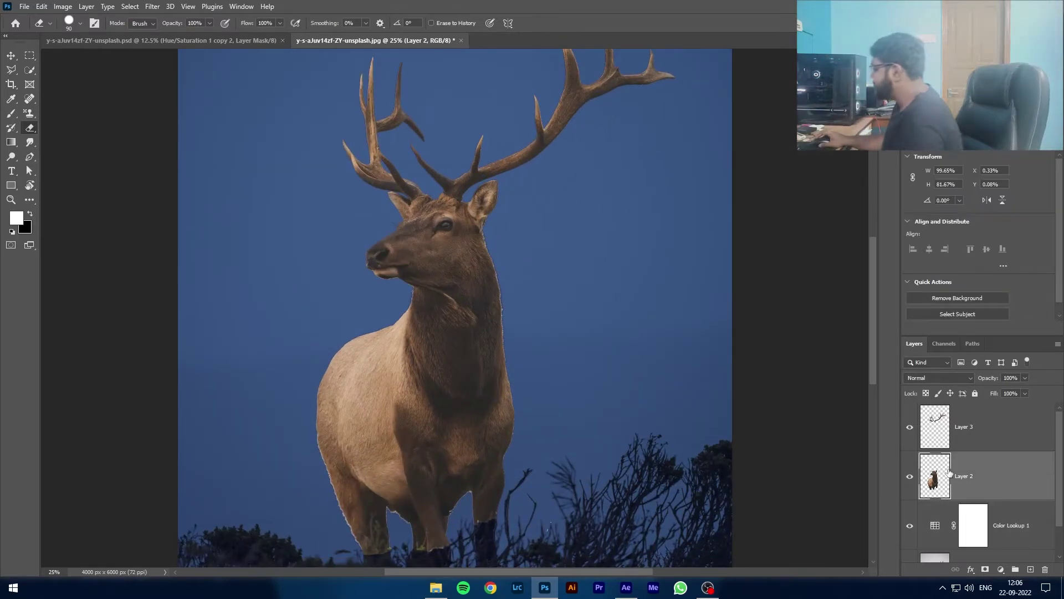
{"action": "left_click", "coordinate": [1001, 569]}
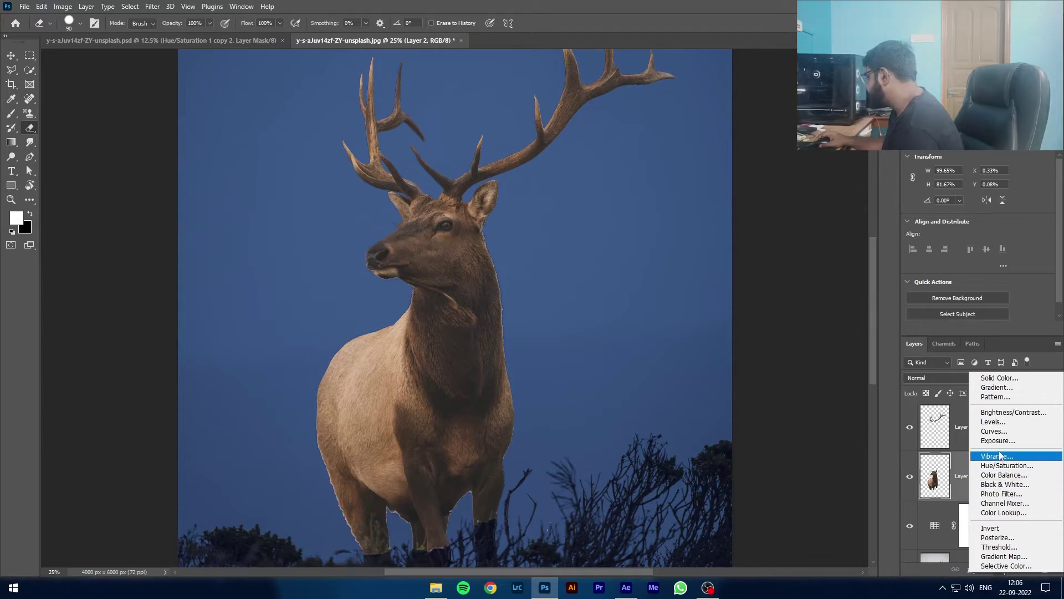
- Add a Curves layer above Layer 2, lowering shadows (input 90, output 52) and lifting highlights
{"action": "left_click", "coordinate": [996, 431]}
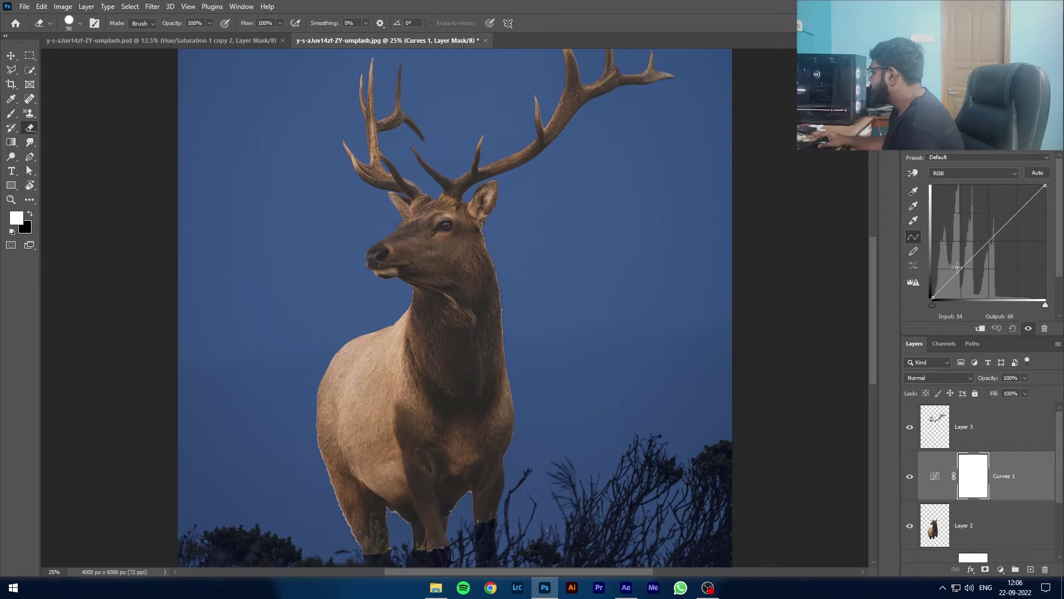
{"action": "left_click_drag", "start_coordinate": [958, 267], "coordinate": [971, 274]}
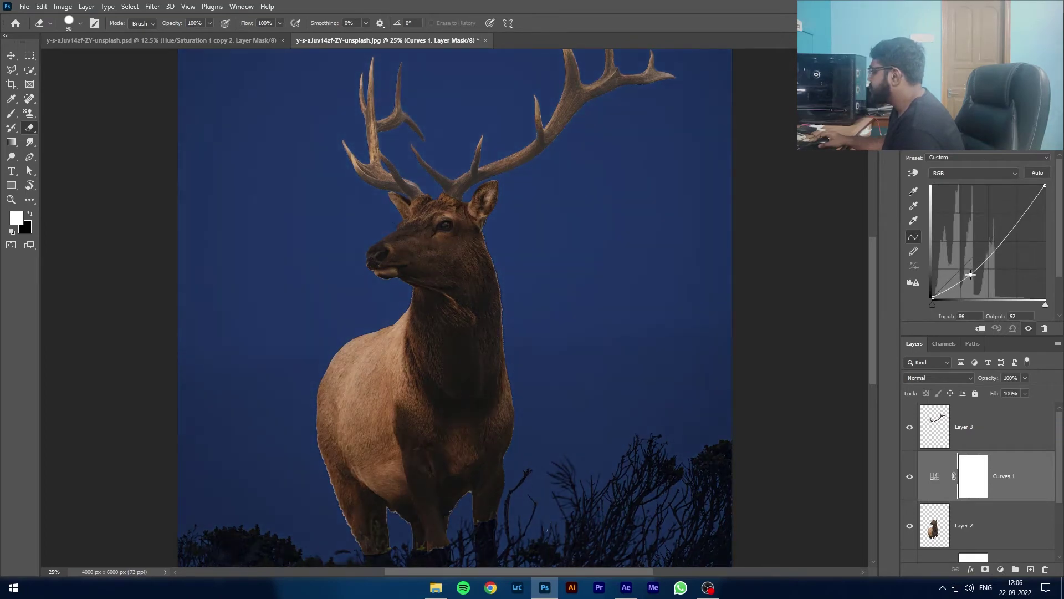
{"action": "left_click_drag", "start_coordinate": [1008, 244], "coordinate": [1015, 218]}
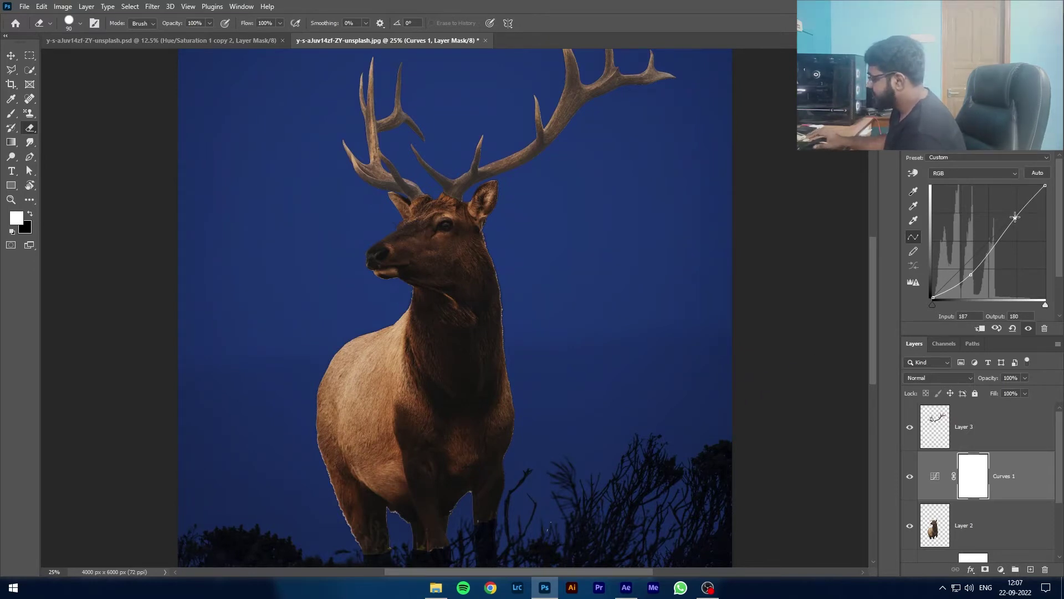
{"action": "left_click", "coordinate": [971, 275]}
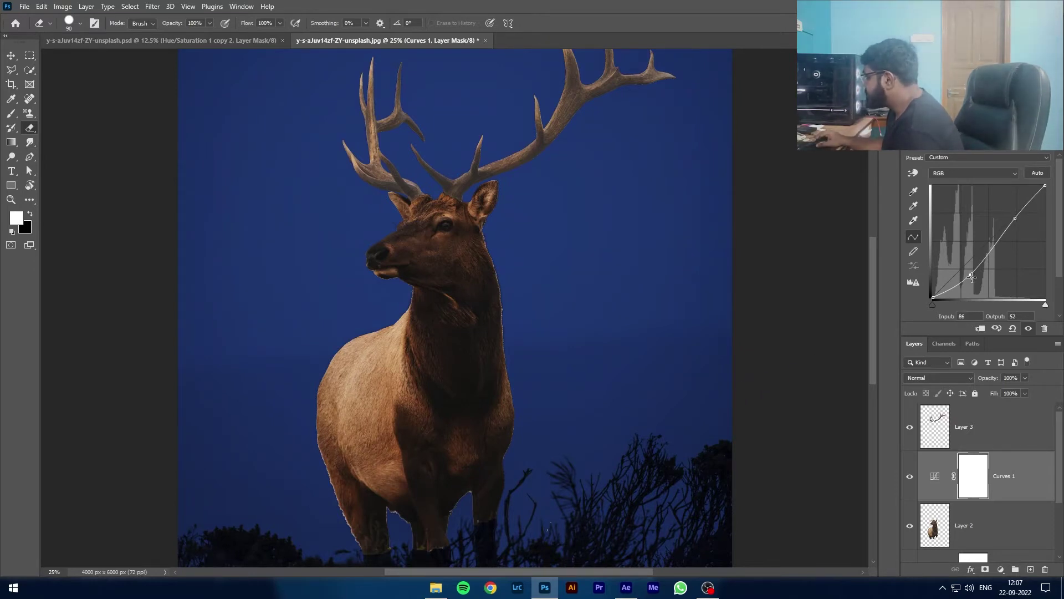
{"action": "left_click_drag", "start_coordinate": [971, 276], "coordinate": [974, 276]}
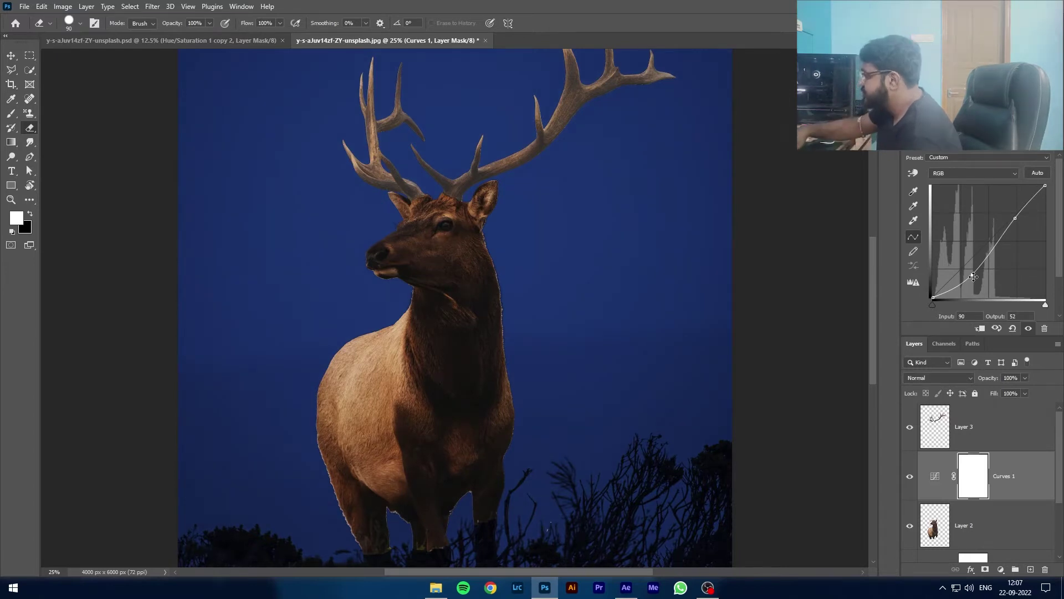
{"action": "key", "text": "ctrl+minus"}
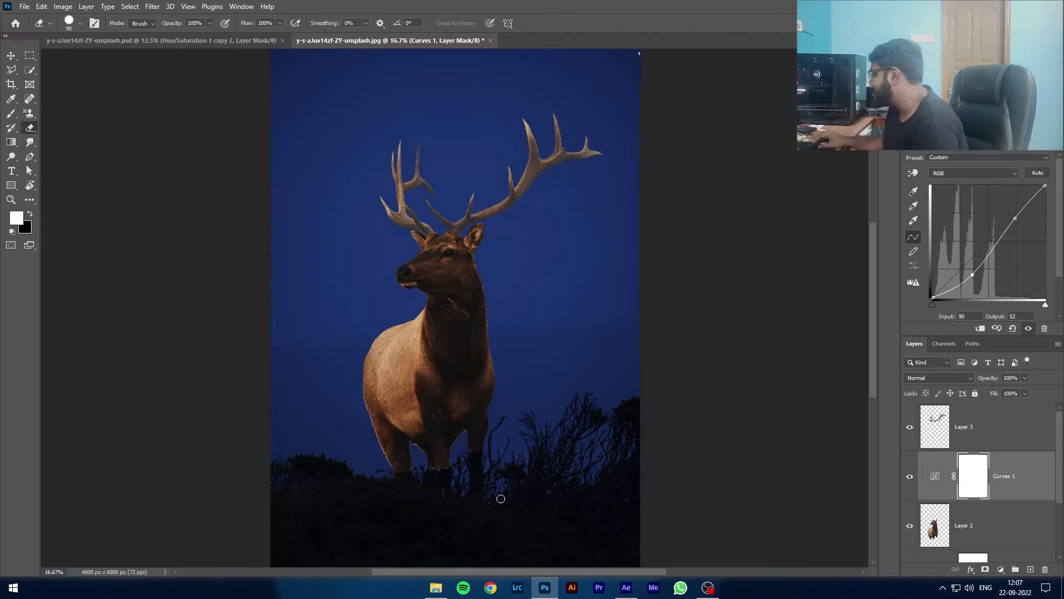
{"action": "scroll", "coordinate": [912, 495], "scroll_direction": "down", "scroll_amount": 3}
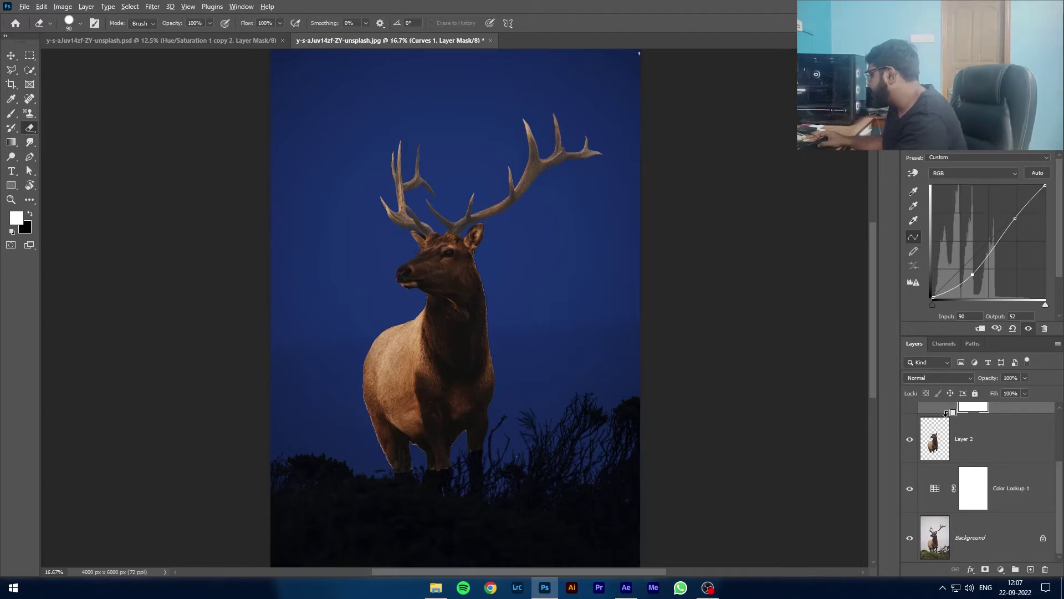
- Clip Curves 1 to the elk's Layer 2, then select the antler Layer 3
{"action": "left_click", "coordinate": [945, 412], "text": "alt"}
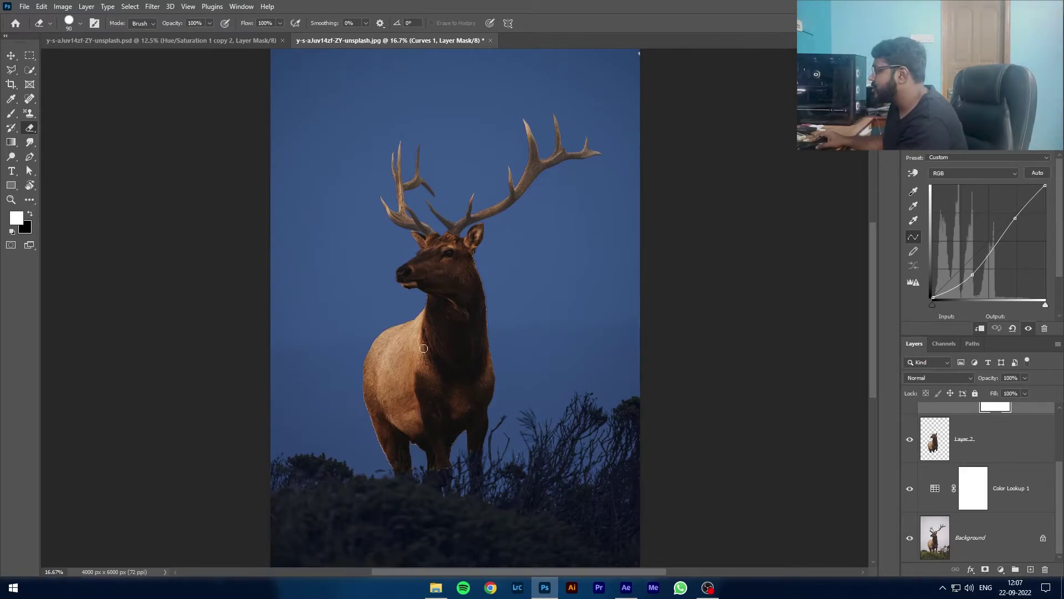
{"action": "scroll", "coordinate": [438, 348], "scroll_direction": "up", "scroll_amount": 1}
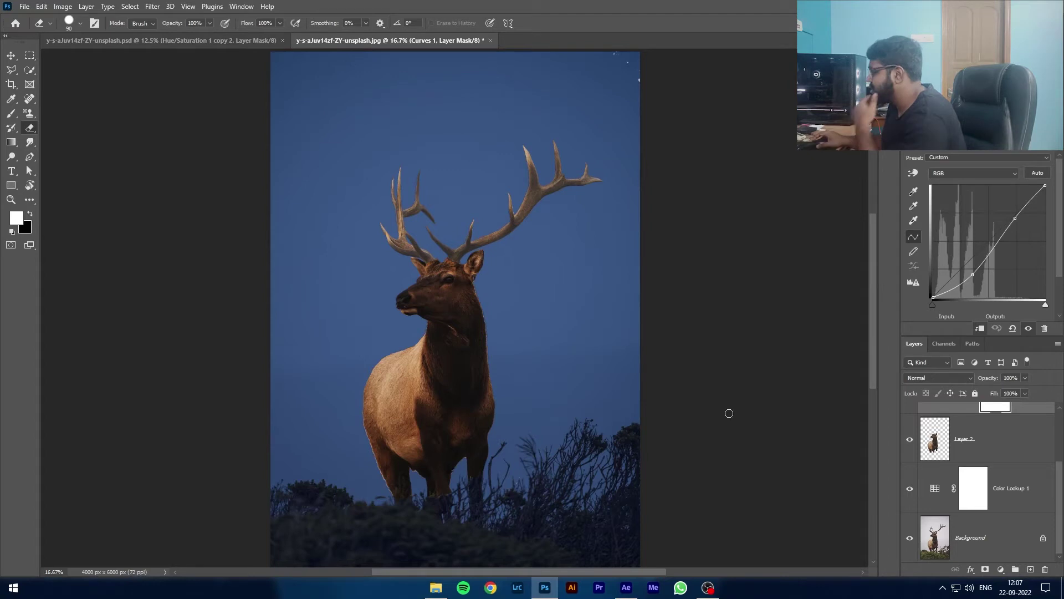
{"action": "scroll", "coordinate": [941, 422], "scroll_direction": "up", "scroll_amount": 3}
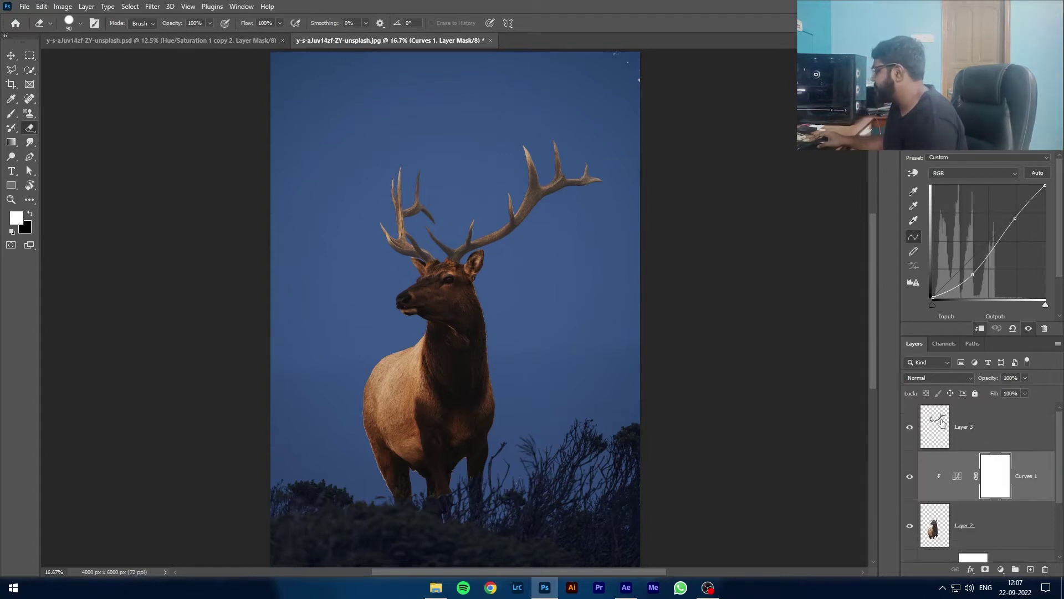
{"action": "left_click", "coordinate": [942, 421]}
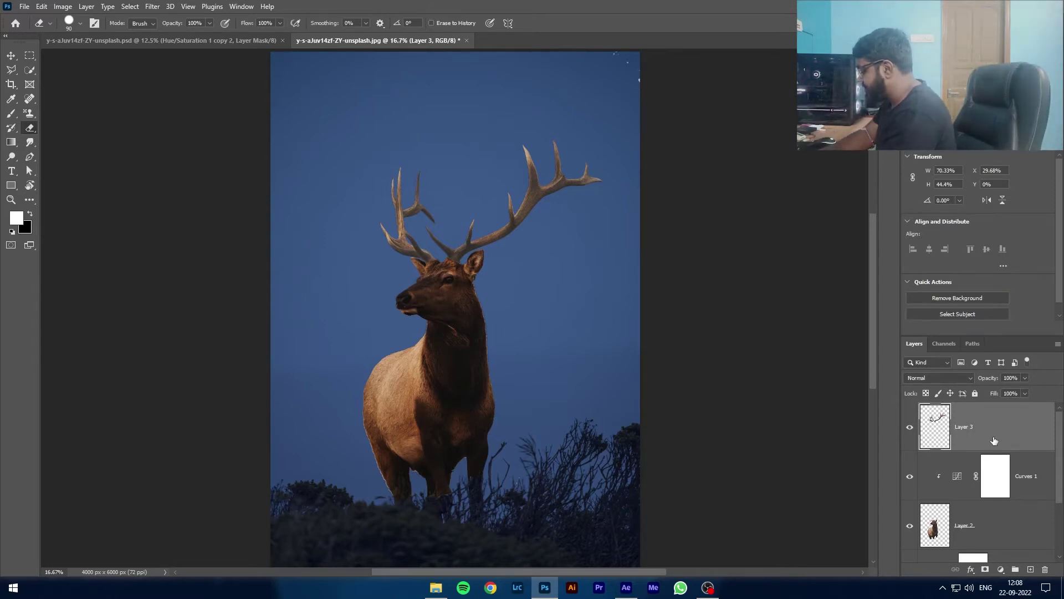
- Duplicate the antler Layer 3 and set the copy's blend mode to Linear Dodge (Add)
{"action": "key", "text": "ctrl+j"}
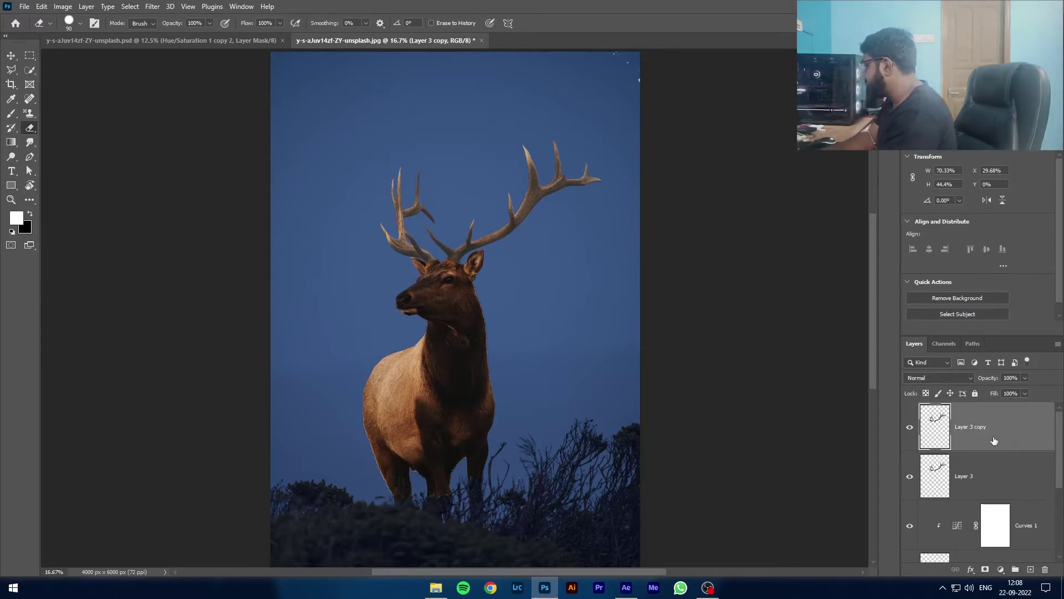
{"action": "left_click", "coordinate": [945, 378]}
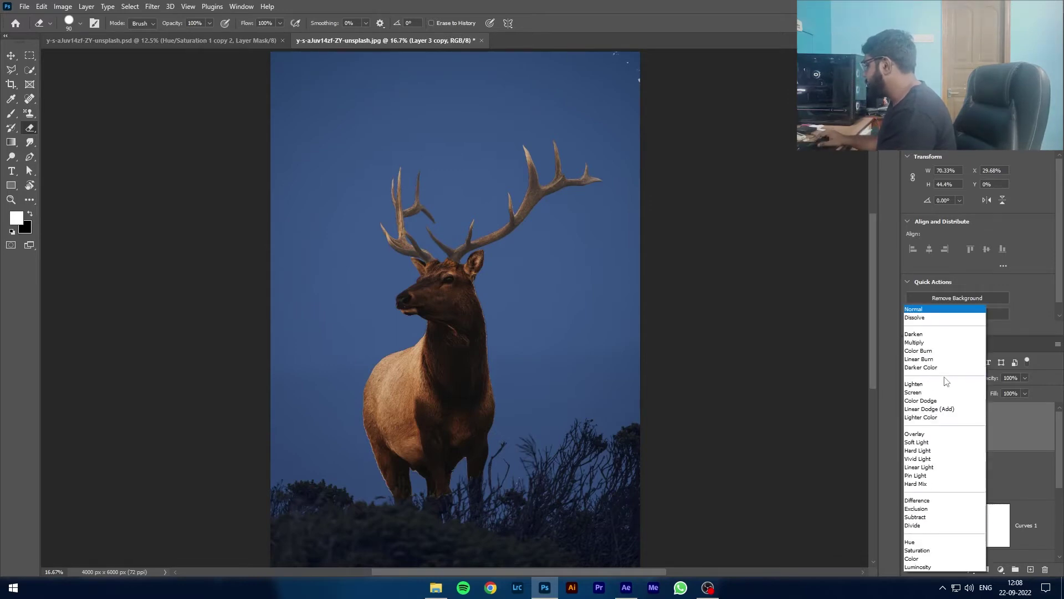
{"action": "left_click", "coordinate": [939, 408]}
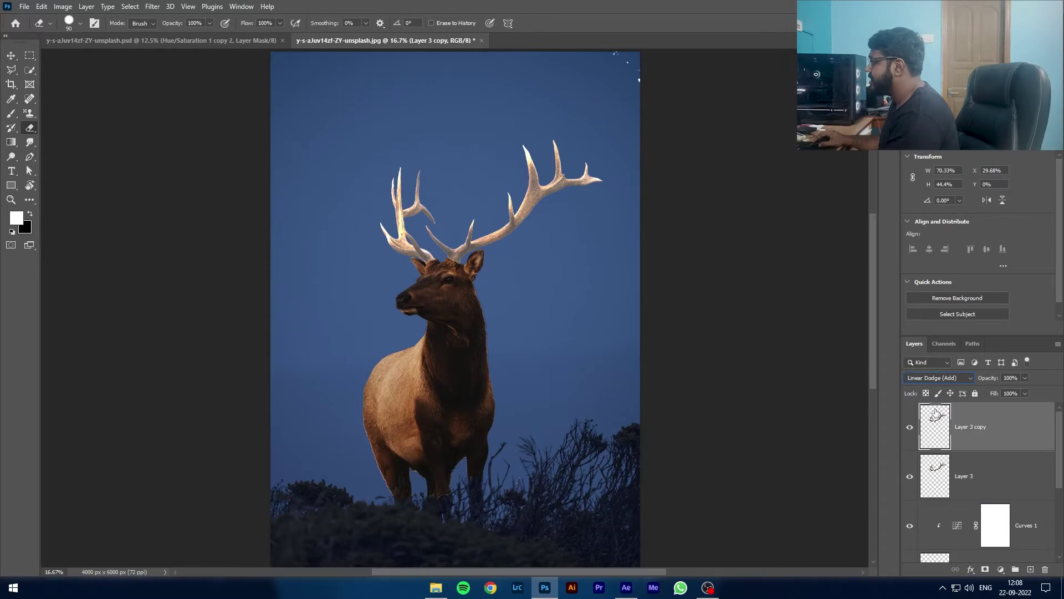
{"action": "scroll", "coordinate": [967, 469], "scroll_direction": "down", "scroll_amount": 5}
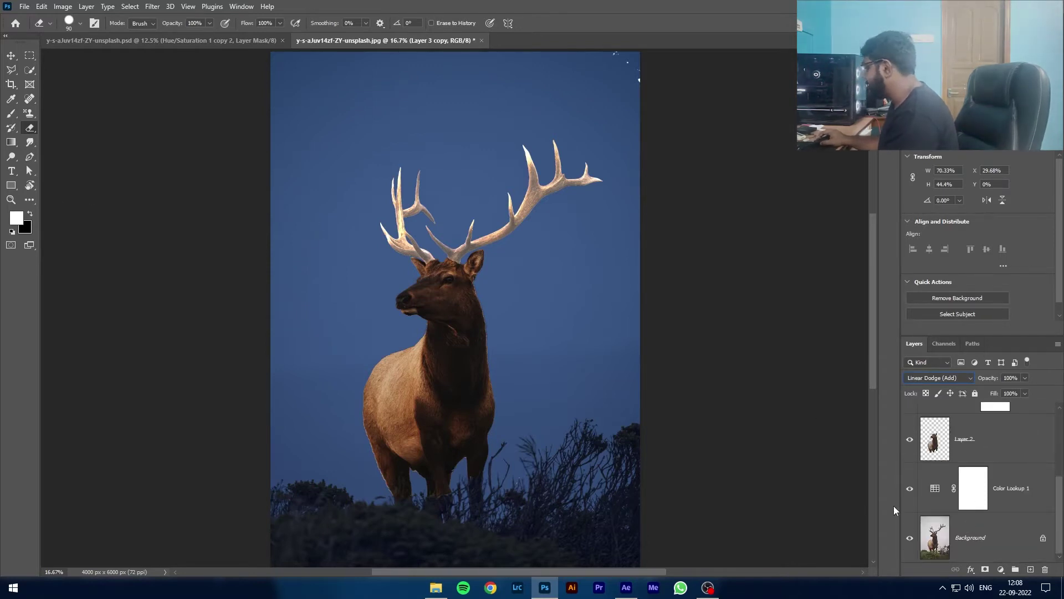
- Toggle the Background off and on to check the cut-out, then select the elk's Layer 2
{"action": "left_click", "coordinate": [909, 537]}
{"action": "left_click", "coordinate": [909, 538]}
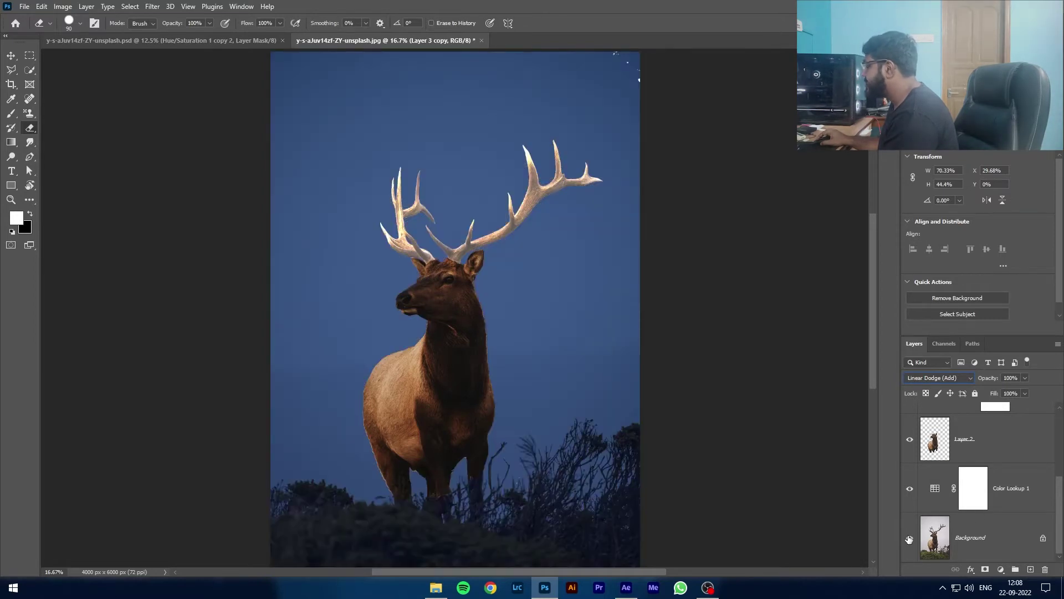
{"action": "left_click", "coordinate": [935, 452]}
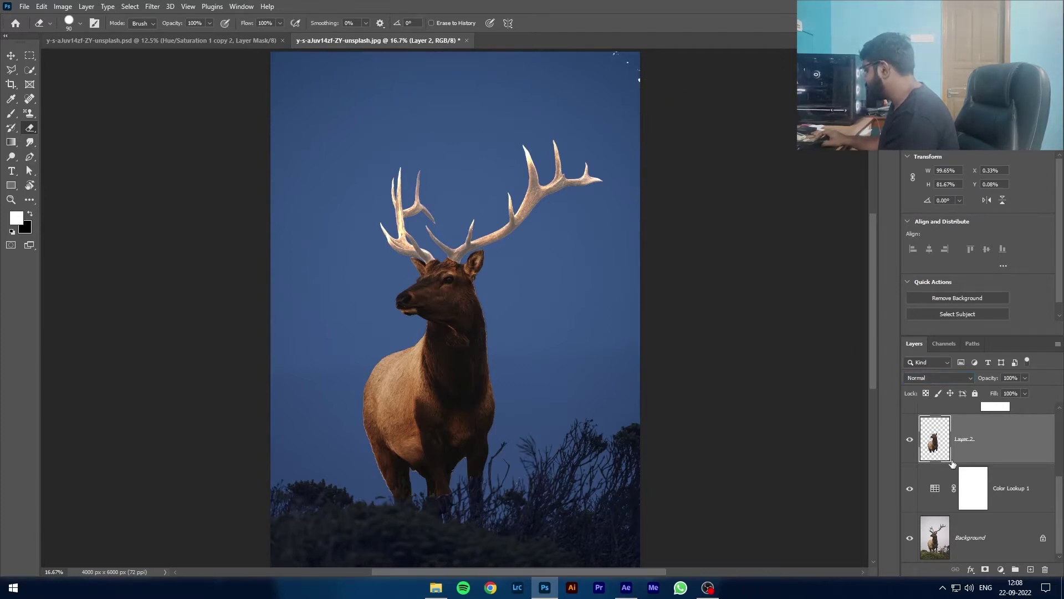
{"action": "scroll", "coordinate": [952, 475], "scroll_direction": "up", "scroll_amount": 2}
{"action": "scroll", "coordinate": [952, 475], "scroll_direction": "down", "scroll_amount": 2}
{"action": "scroll", "coordinate": [952, 475], "scroll_direction": "up", "scroll_amount": 2}
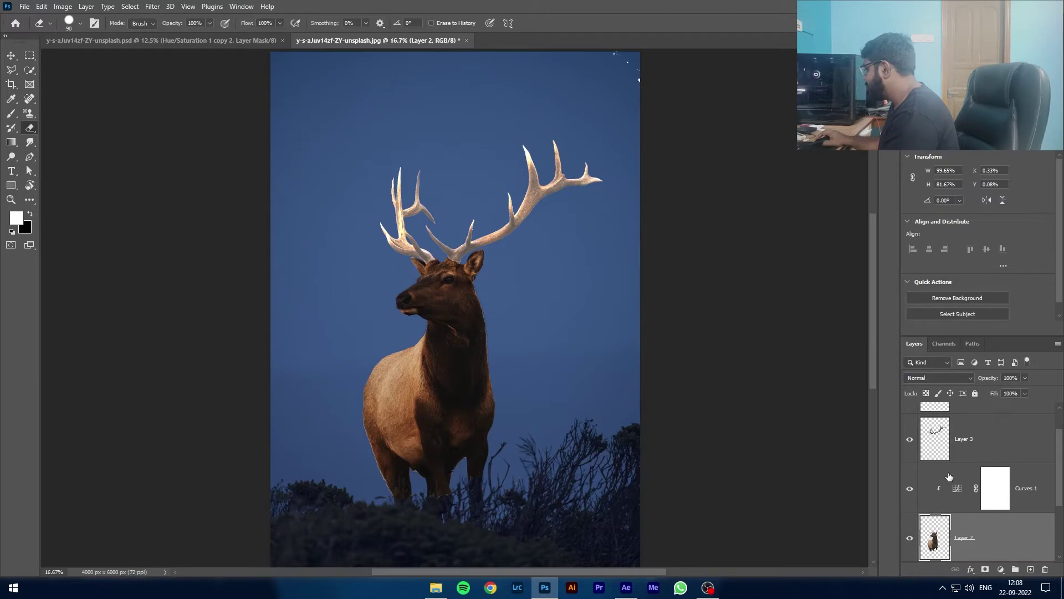
{"action": "scroll", "coordinate": [949, 477], "scroll_direction": "down", "scroll_amount": 2}
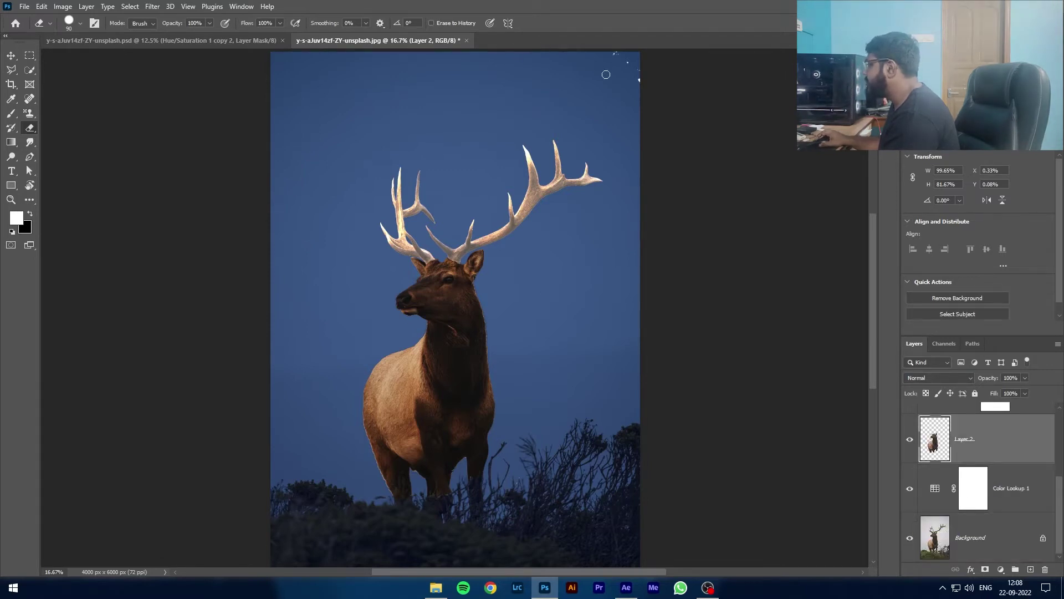
- Float the document into its own window, move it, and dock it back in place
{"action": "left_click_drag", "start_coordinate": [604, 42], "coordinate": [626, 61]}
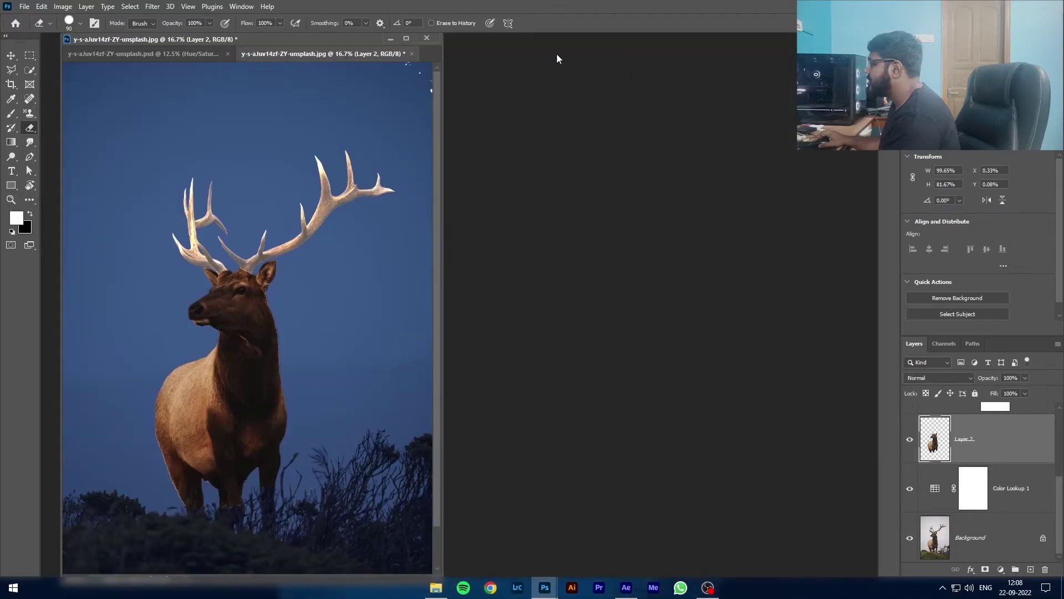
{"action": "left_click_drag", "start_coordinate": [346, 39], "coordinate": [447, 83]}
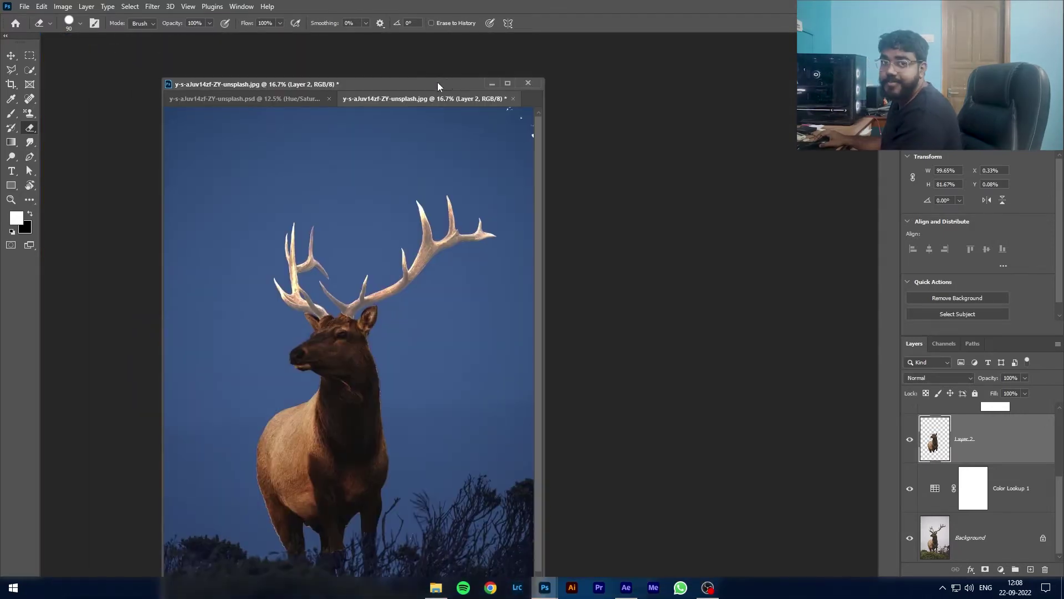
{"action": "left_click_drag", "start_coordinate": [427, 81], "coordinate": [310, 36]}
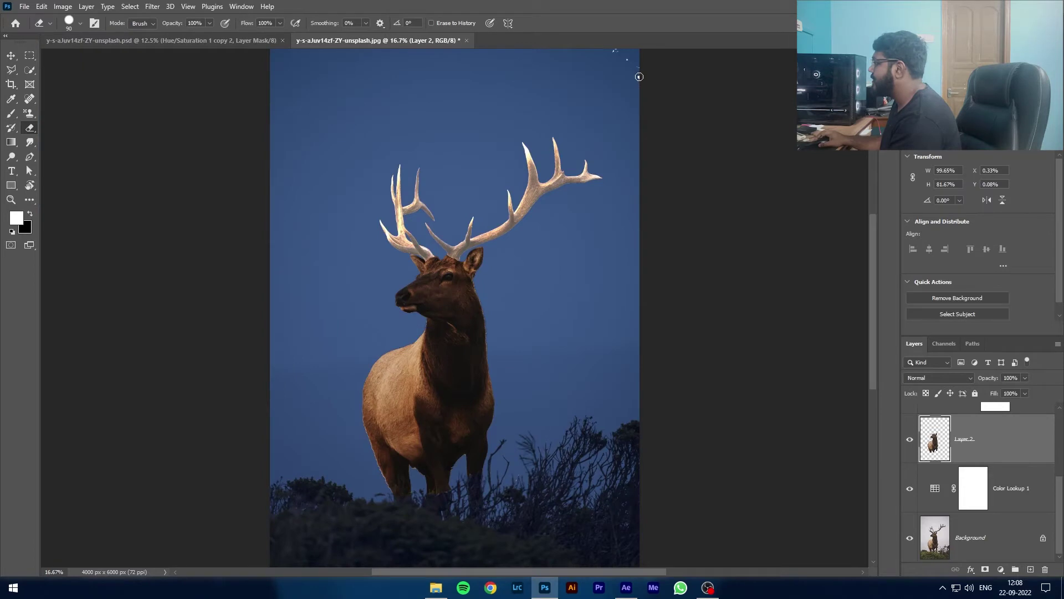
- Select the Linear Dodge antler copy layer and zoom in on the elk's head and antlers
{"action": "scroll", "coordinate": [941, 455], "scroll_direction": "up", "scroll_amount": 2}
{"action": "left_click", "coordinate": [925, 476]}
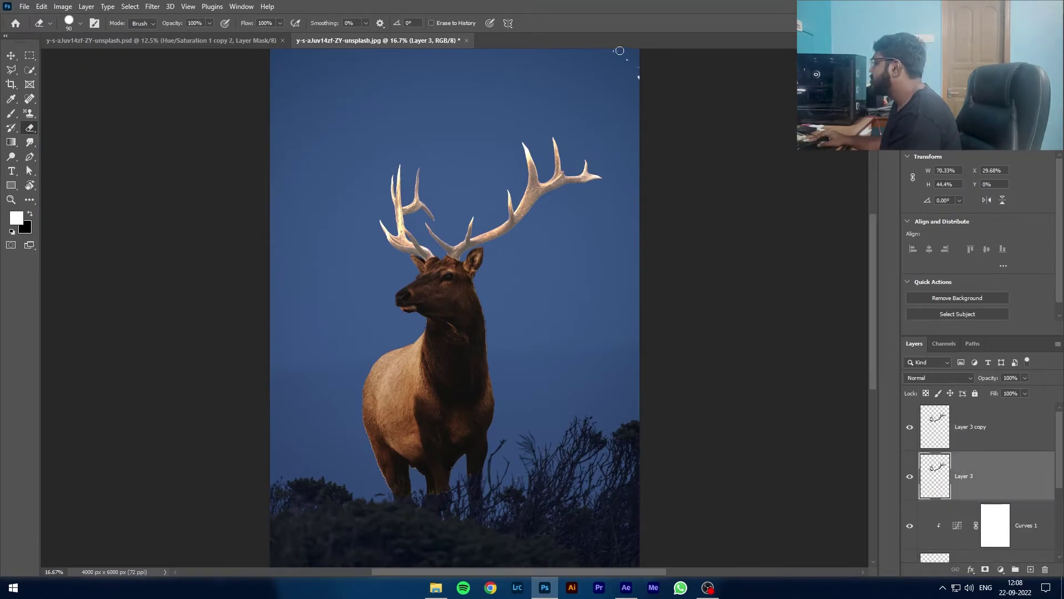
{"action": "left_click_drag", "start_coordinate": [612, 46], "coordinate": [639, 87]}
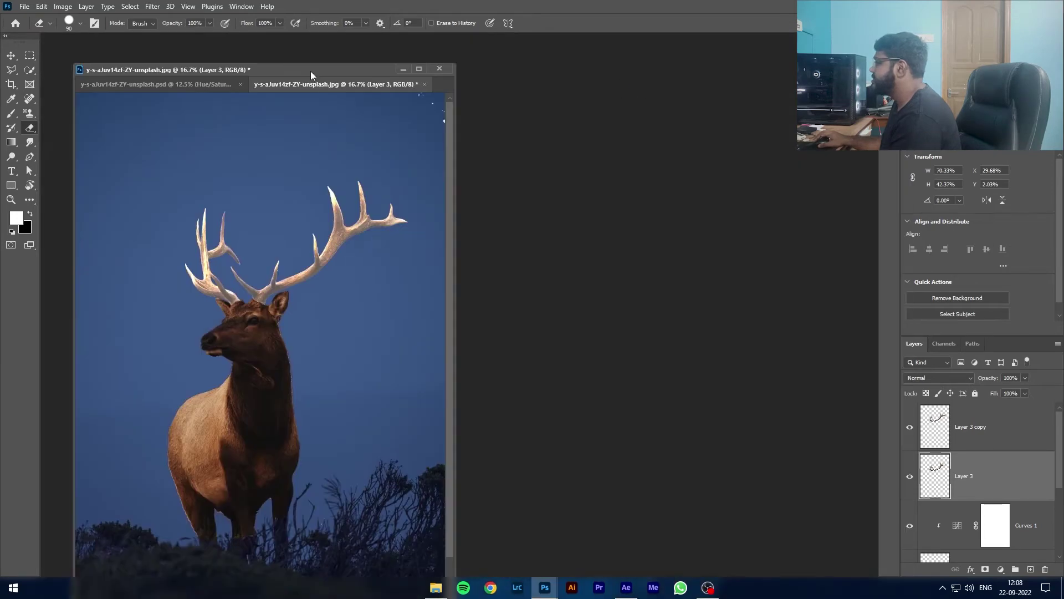
{"action": "left_click_drag", "start_coordinate": [311, 71], "coordinate": [384, 42]}
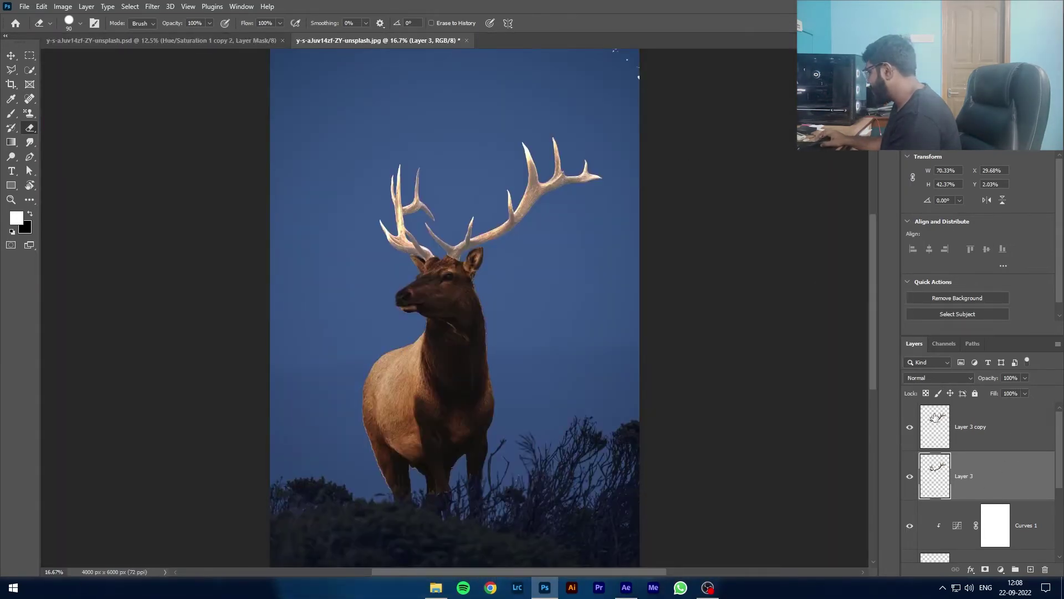
{"action": "key", "text": "alt+bracketright"}
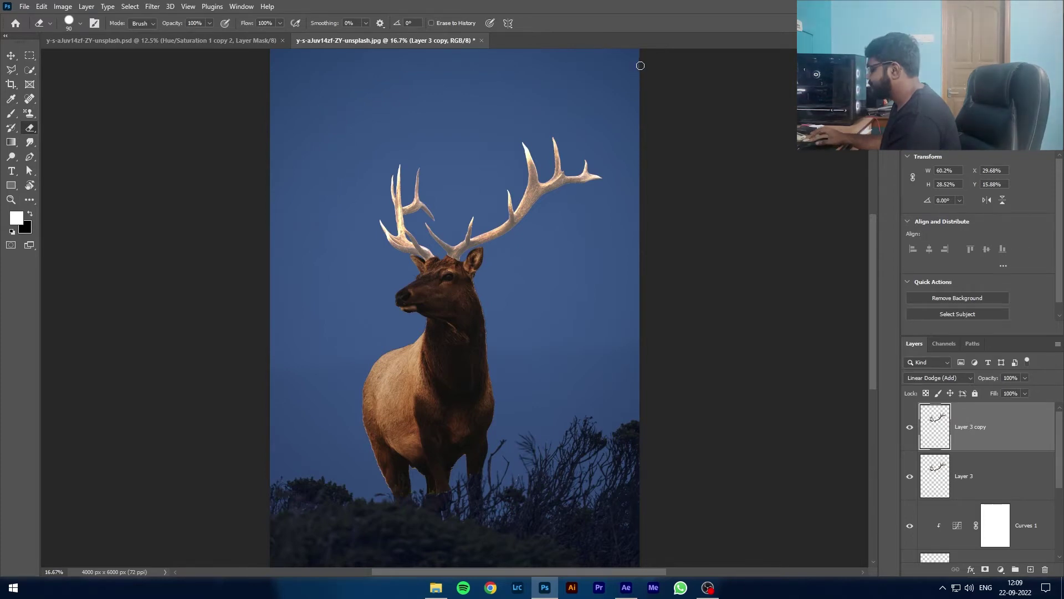
{"action": "key", "text": "ctrl+plus"}
{"action": "key", "text": "ctrl+plus"}
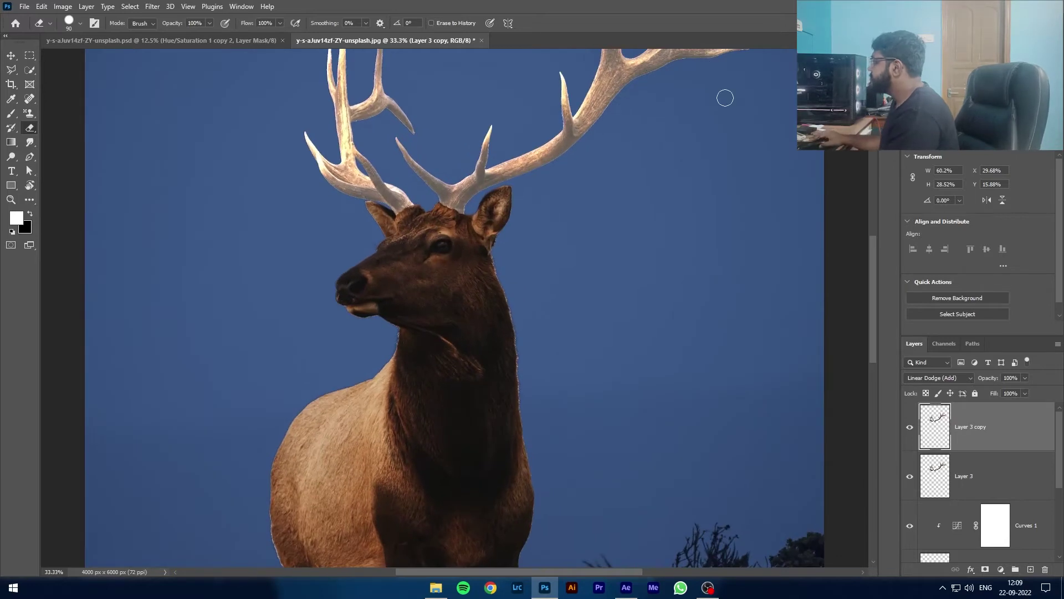
- Select the original antler Layer 3, zoom out to the whole elk, and duplicate the layer with Ctrl+J
{"action": "scroll", "coordinate": [751, 105], "scroll_direction": "up", "scroll_amount": 5}
{"action": "scroll", "coordinate": [754, 97], "scroll_direction": "up", "scroll_amount": 1}
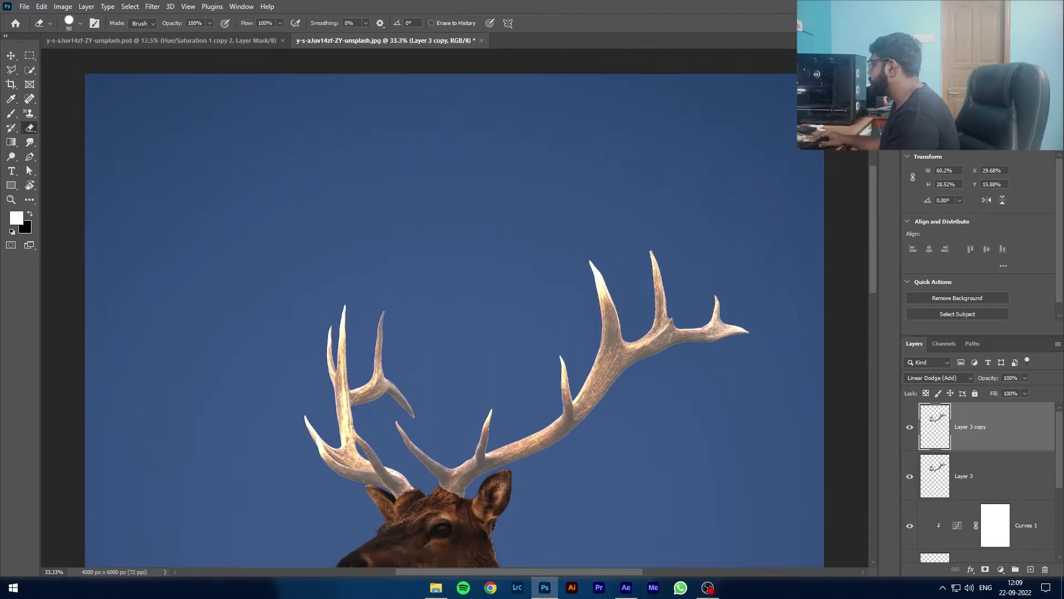
{"action": "left_click", "coordinate": [946, 475]}
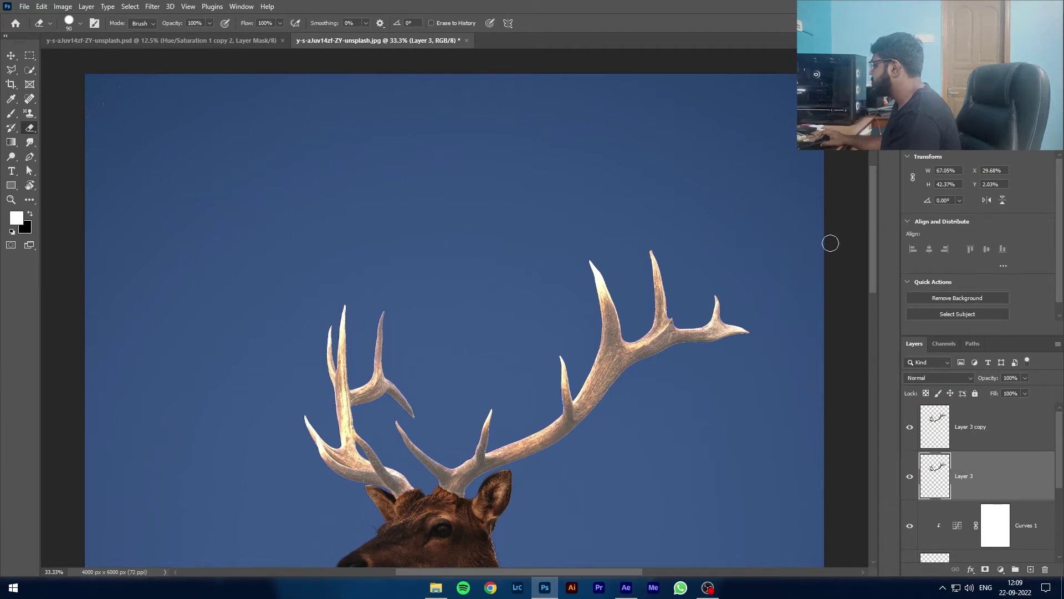
{"action": "scroll", "coordinate": [831, 243], "scroll_direction": "down", "scroll_amount": 6}
{"action": "scroll", "coordinate": [911, 450], "scroll_direction": "down", "scroll_amount": 3}
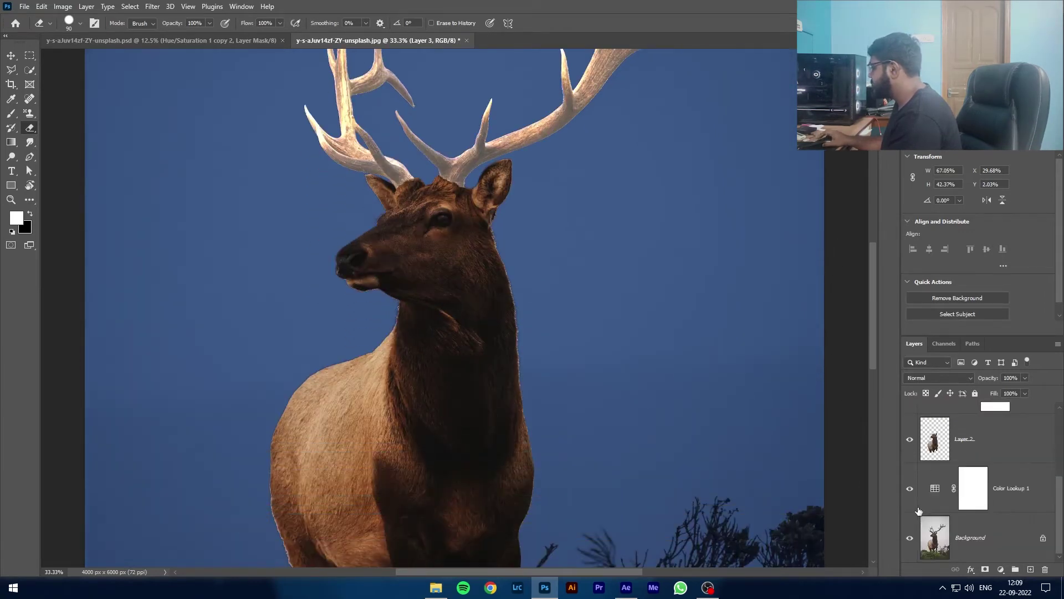
{"action": "scroll", "coordinate": [751, 418], "scroll_direction": "up", "scroll_amount": 3}
{"action": "key", "text": "ctrl+minus"}
{"action": "key", "text": "ctrl+minus"}
{"action": "key", "text": "ctrl+minus"}
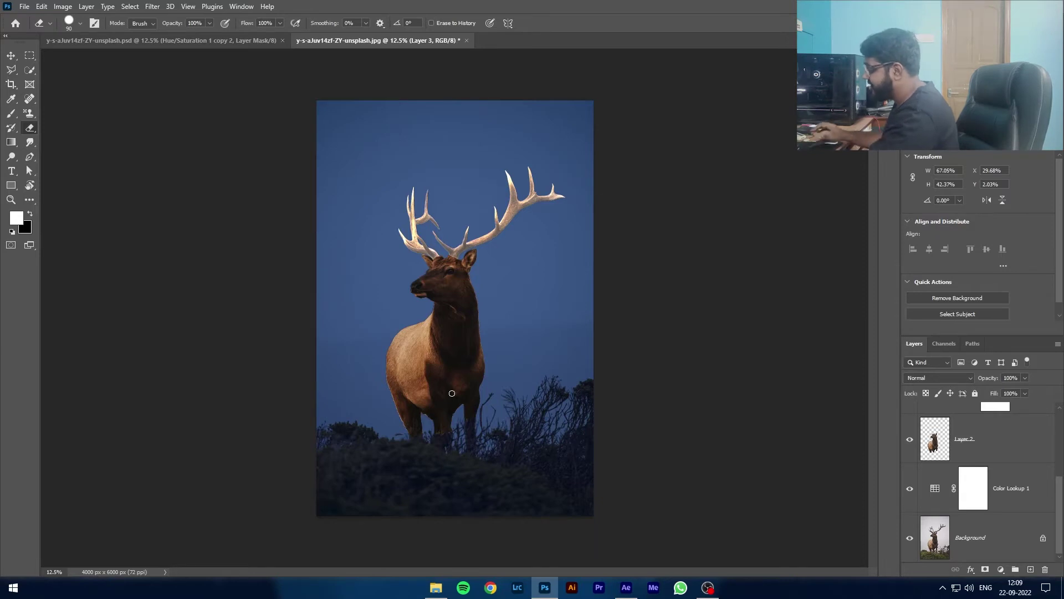
{"action": "scroll", "coordinate": [452, 393], "scroll_direction": "up", "scroll_amount": 1}
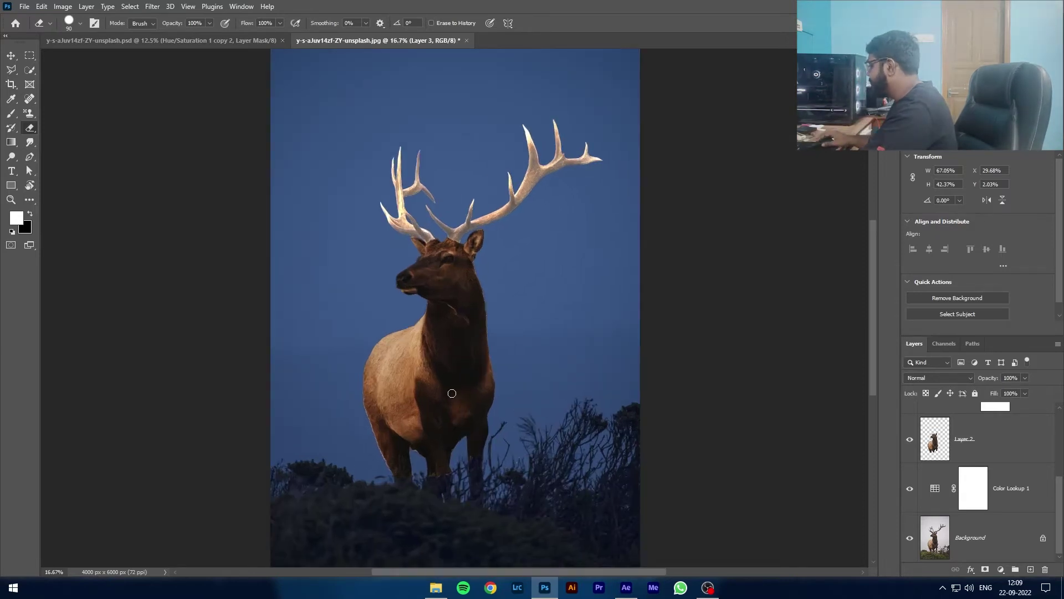
{"action": "key", "text": "ctrl+j"}
{"action": "key", "text": "shift+alt+w"}
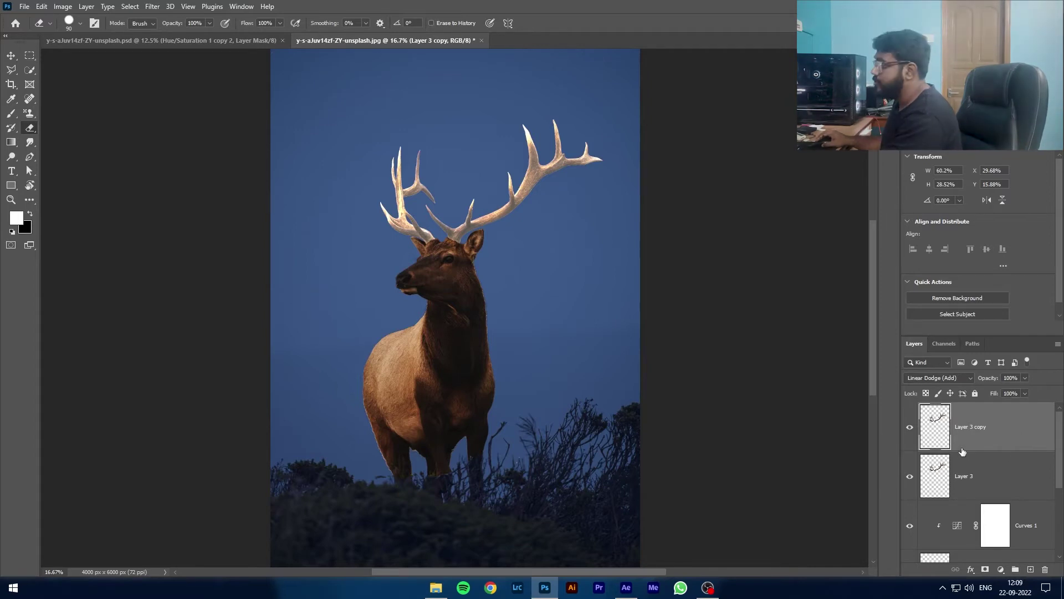
- Convert the antler Layer 3 into a Smart Object (Layer 3.psb), after briefly rasterizing and reconverting it
{"action": "left_click", "coordinate": [946, 483]}
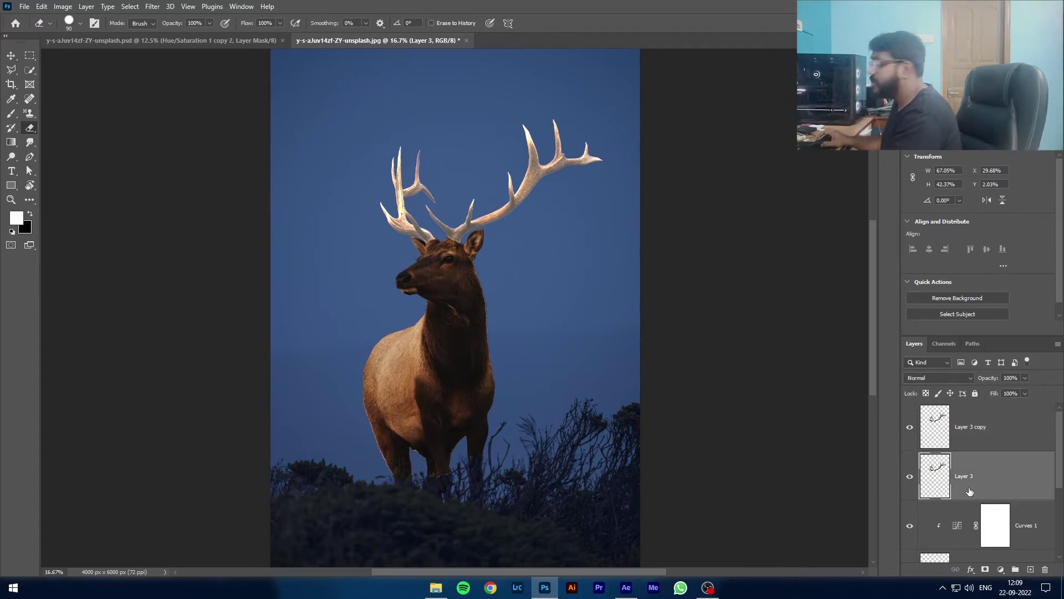
{"action": "right_click", "coordinate": [1022, 484]}
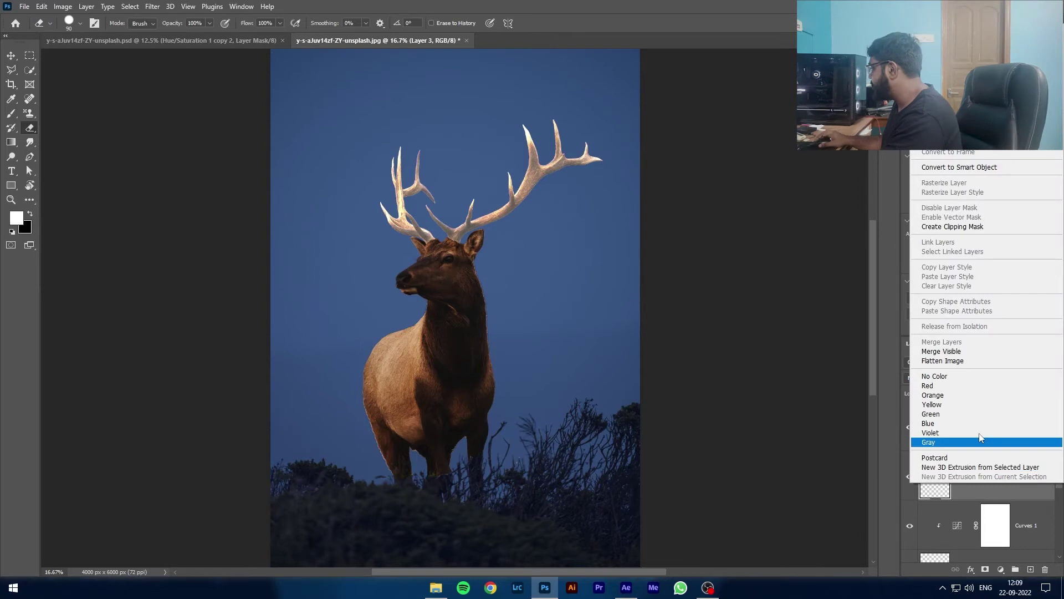
{"action": "left_click", "coordinate": [970, 167]}
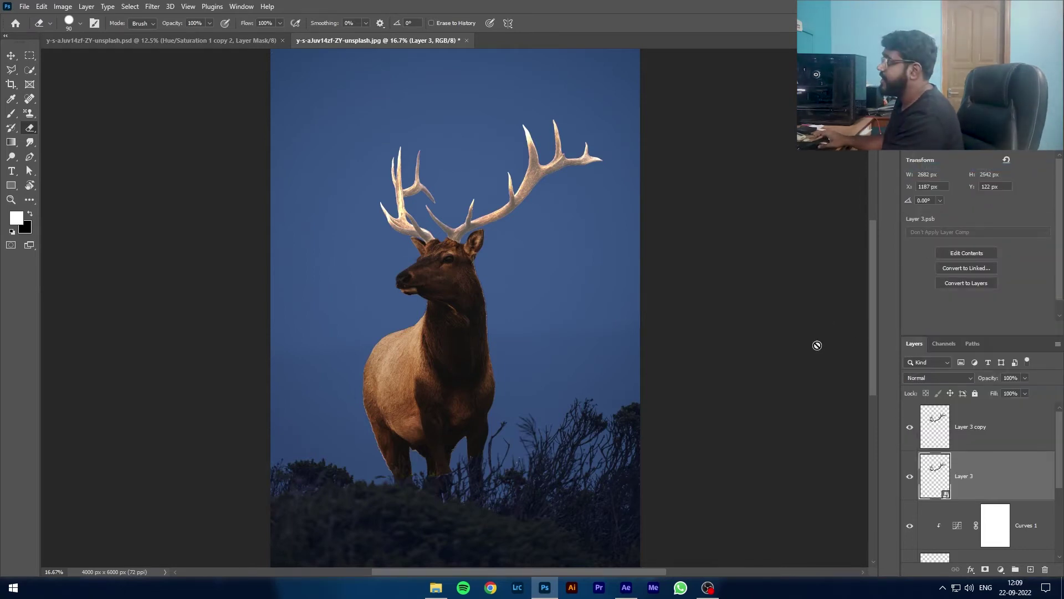
{"action": "left_click", "coordinate": [152, 6]}
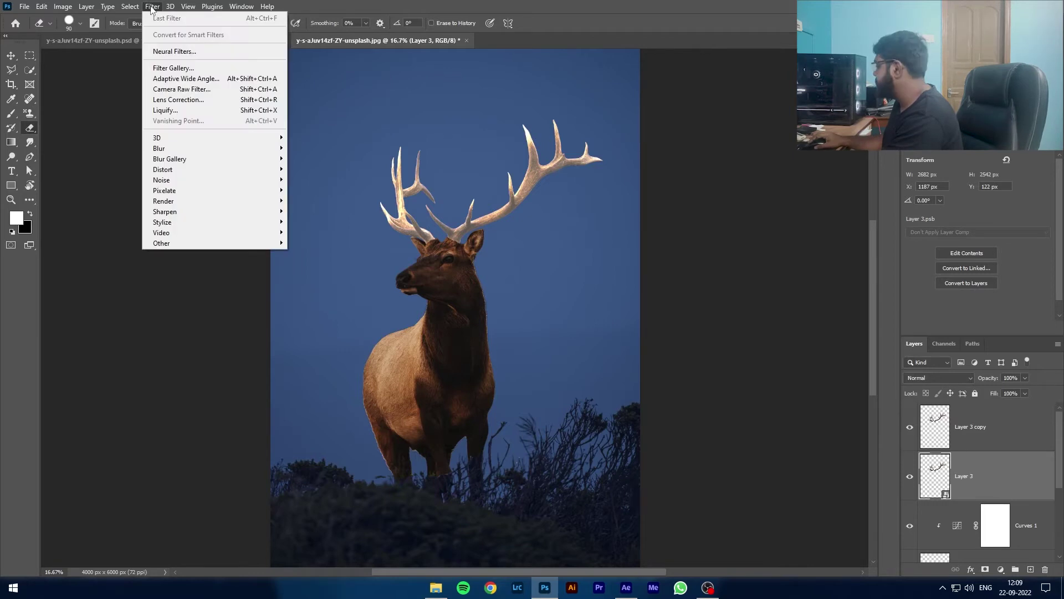
{"action": "left_click", "coordinate": [1028, 476]}
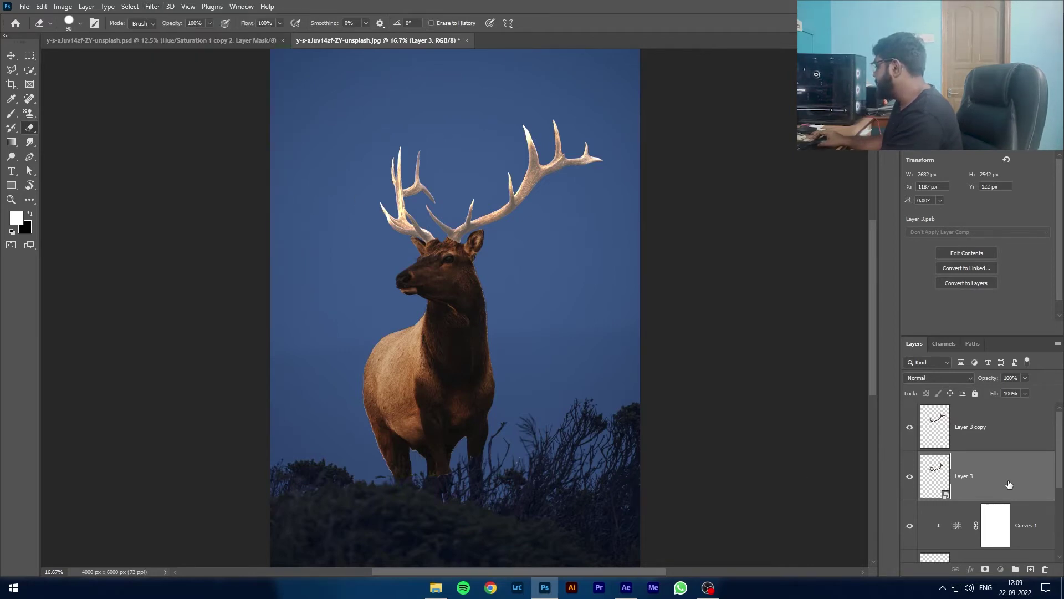
{"action": "right_click", "coordinate": [1009, 485]}
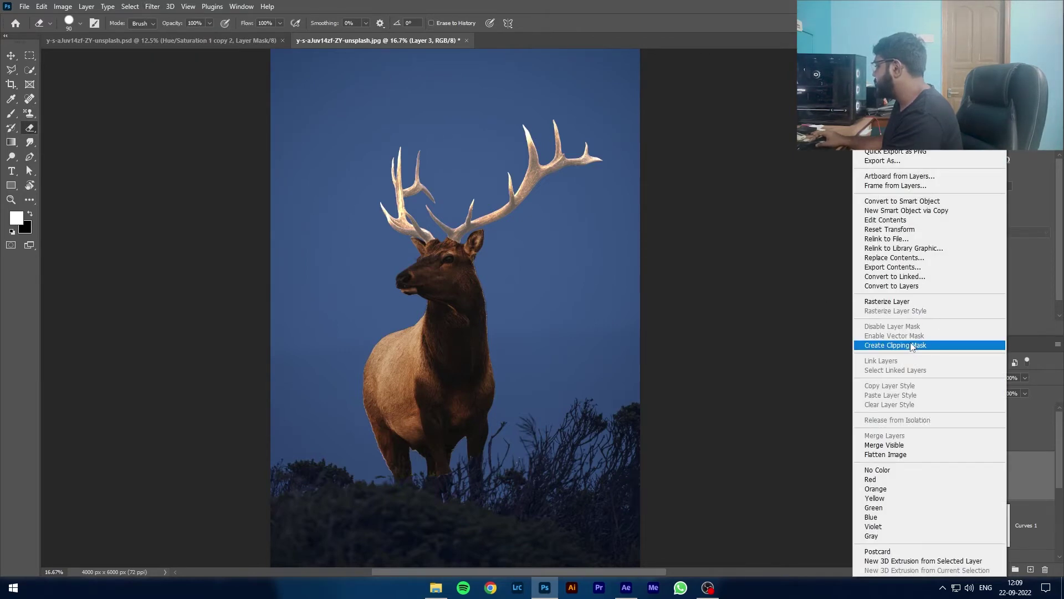
{"action": "left_click", "coordinate": [898, 301]}
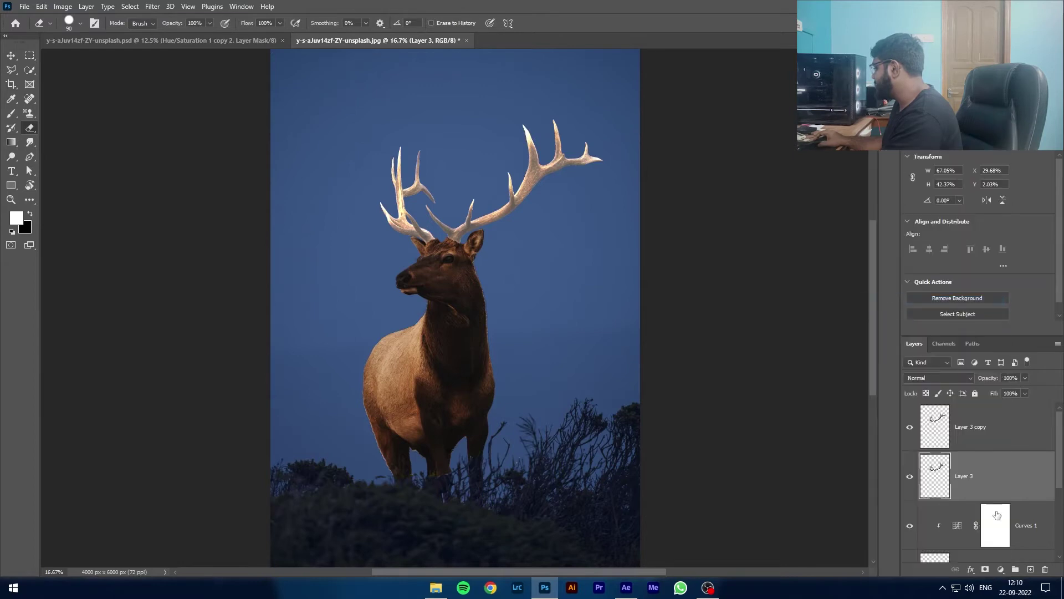
{"action": "right_click", "coordinate": [942, 478]}
{"action": "right_click", "coordinate": [976, 485]}
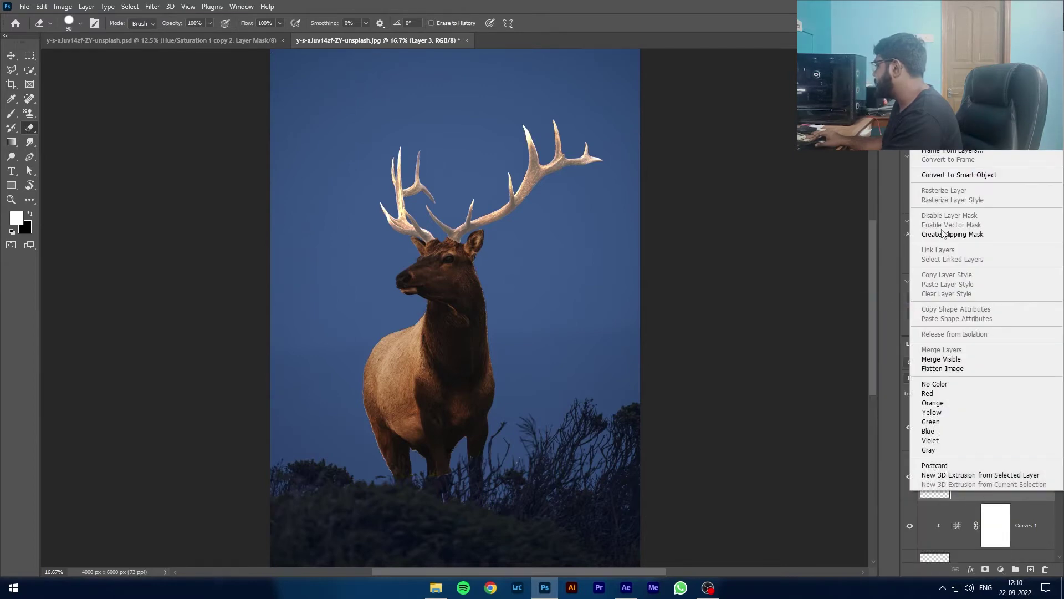
{"action": "left_click", "coordinate": [943, 177]}
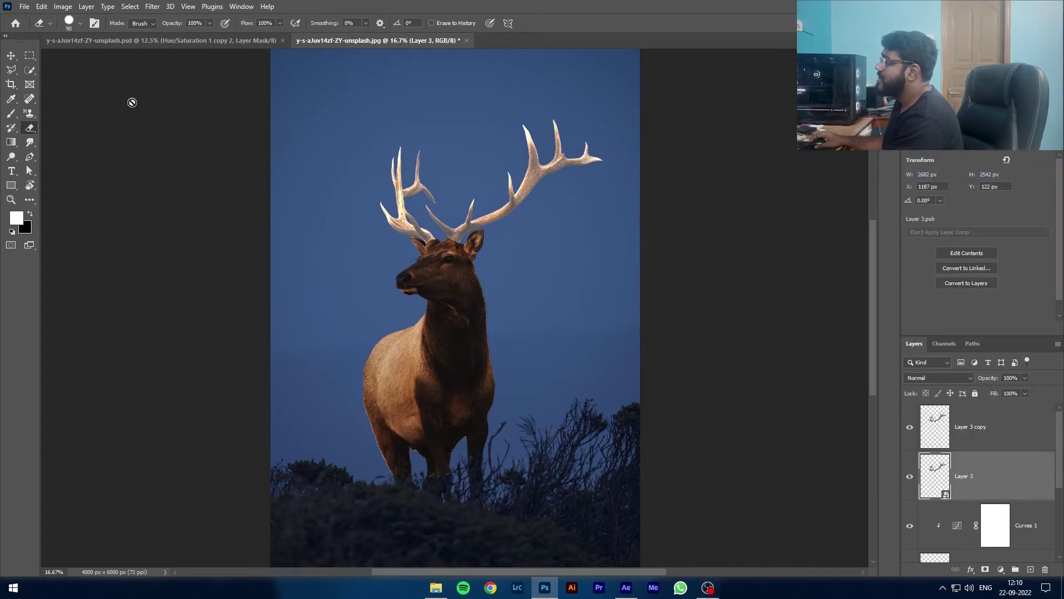
{"action": "left_click", "coordinate": [152, 6]}
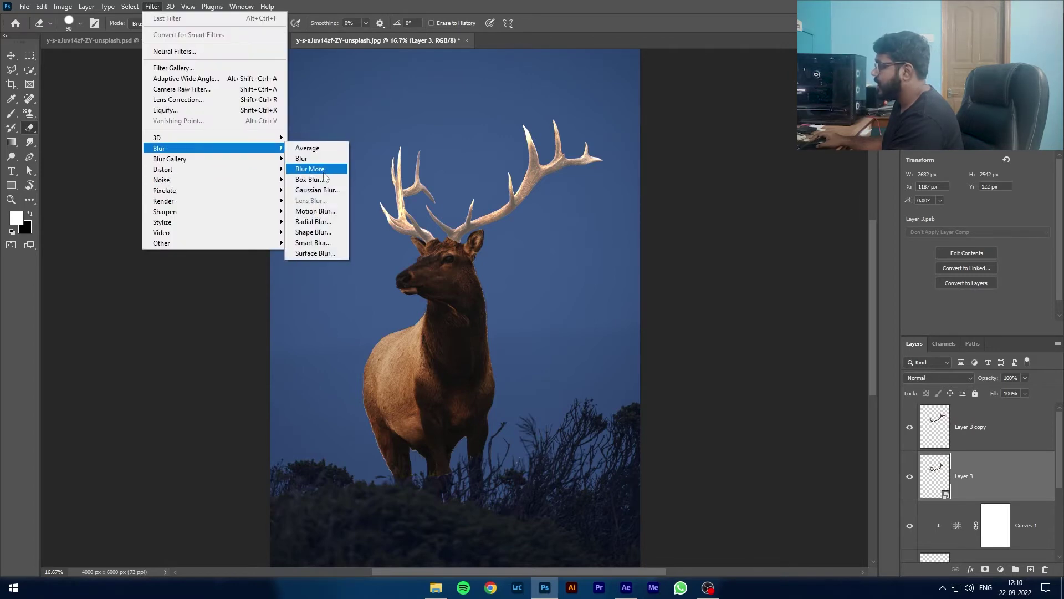
- Apply a roughly 3-pixel Gaussian Blur smart filter to Layer 3, then select Layer 3 copy
{"action": "left_click", "coordinate": [317, 189]}
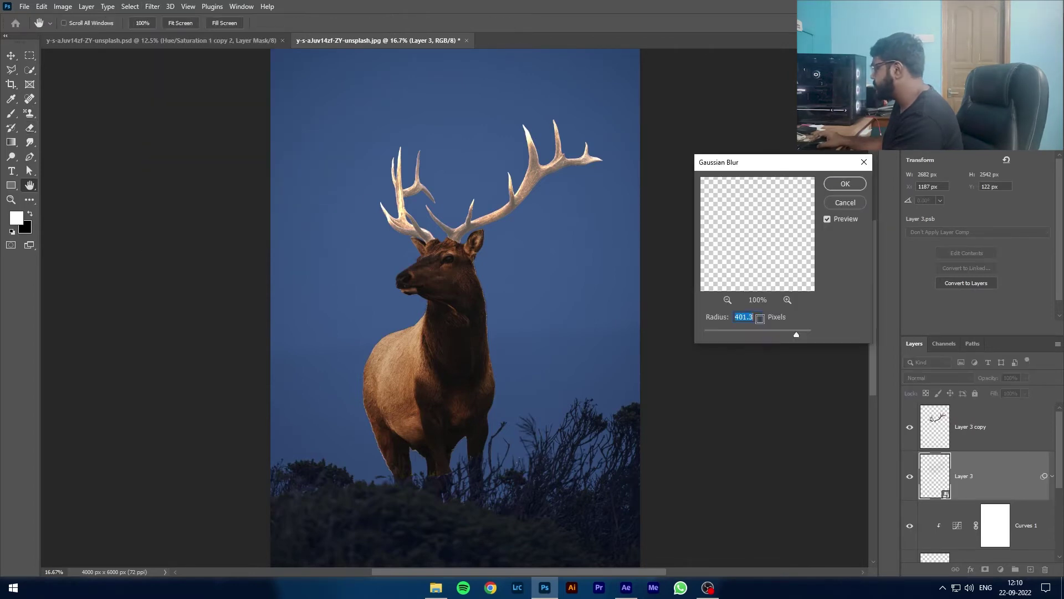
{"action": "left_click_drag", "start_coordinate": [755, 331], "coordinate": [720, 336]}
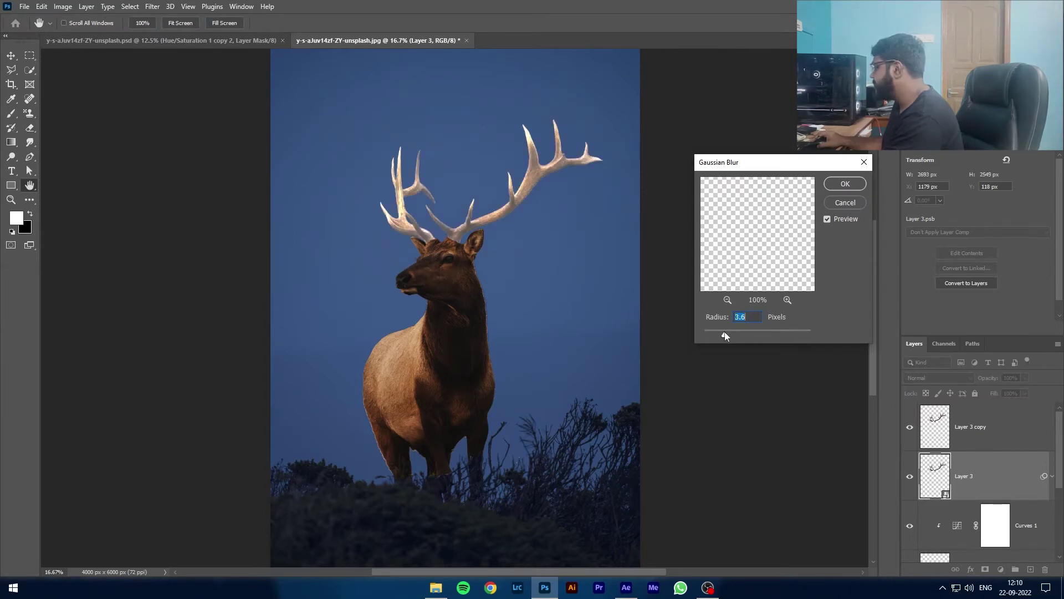
{"action": "left_click", "coordinate": [843, 183]}
{"action": "key", "text": "e"}
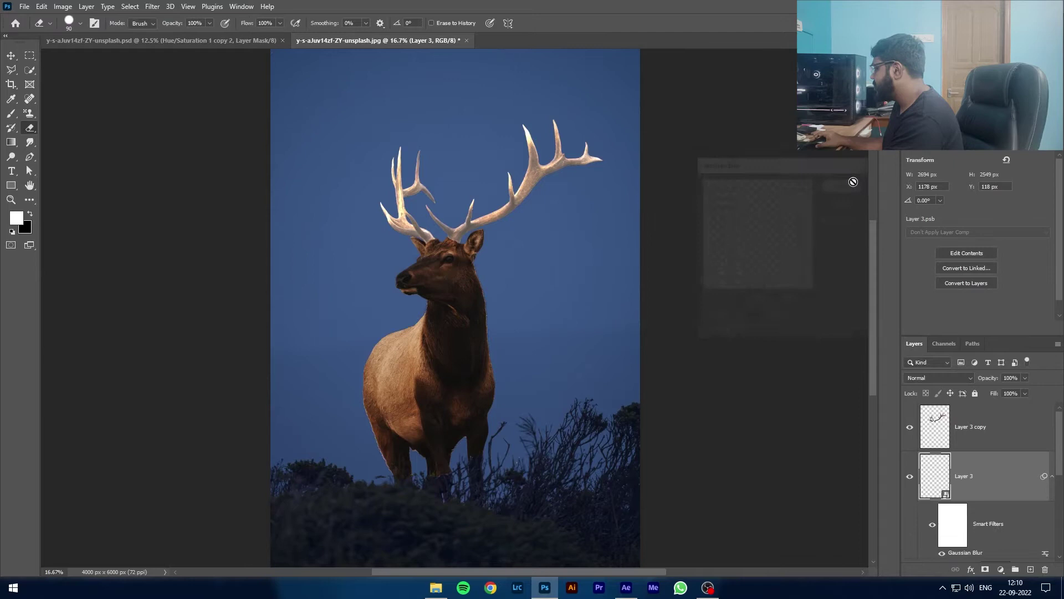
{"action": "left_click", "coordinate": [992, 440]}
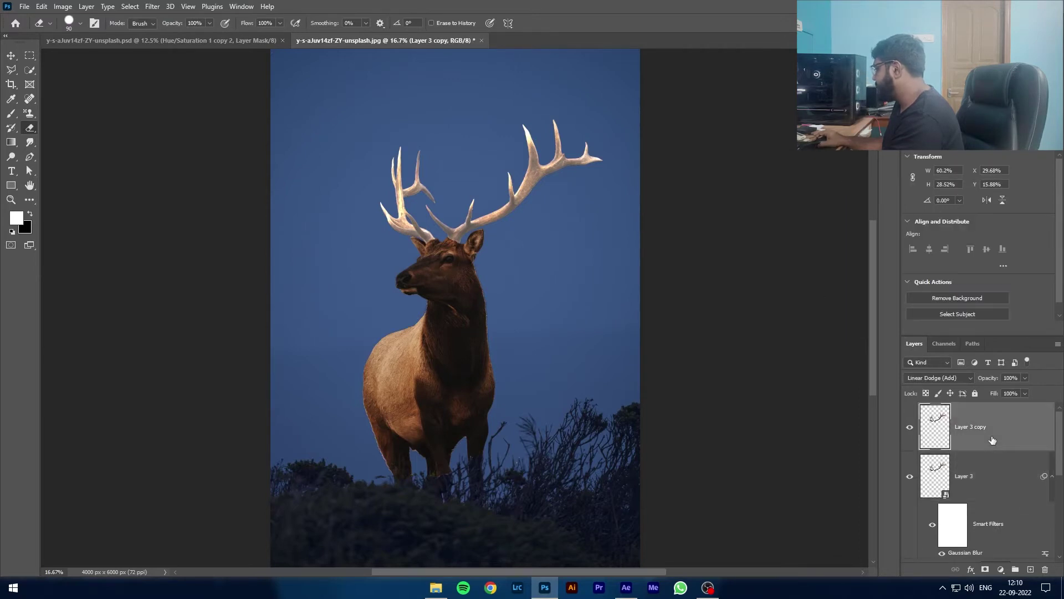
{"action": "right_click", "coordinate": [1002, 435]}
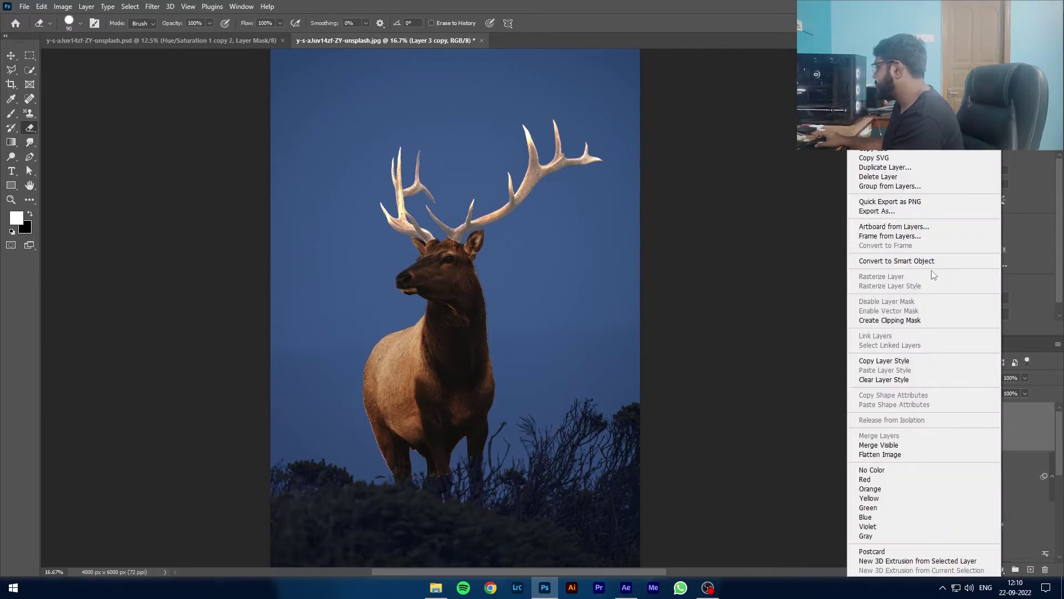
- Convert Layer 3 copy to a Smart Object and choose Filter > Blur > Gaussian Blur
{"action": "left_click", "coordinate": [932, 261]}
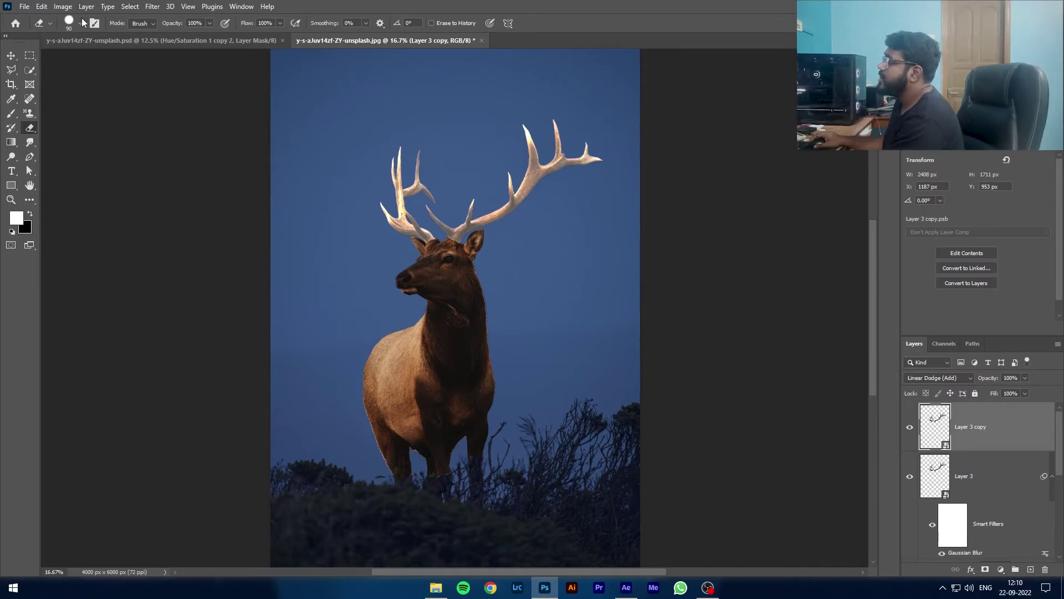
{"action": "left_click", "coordinate": [153, 6]}
{"action": "mouse_move", "coordinate": [176, 151]}
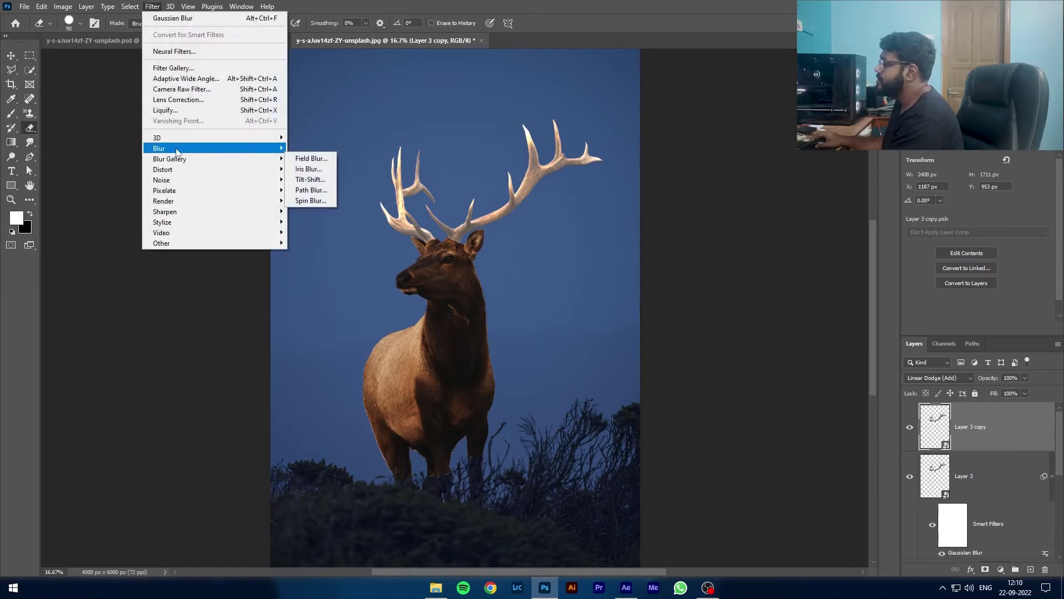
{"action": "left_click", "coordinate": [312, 192]}
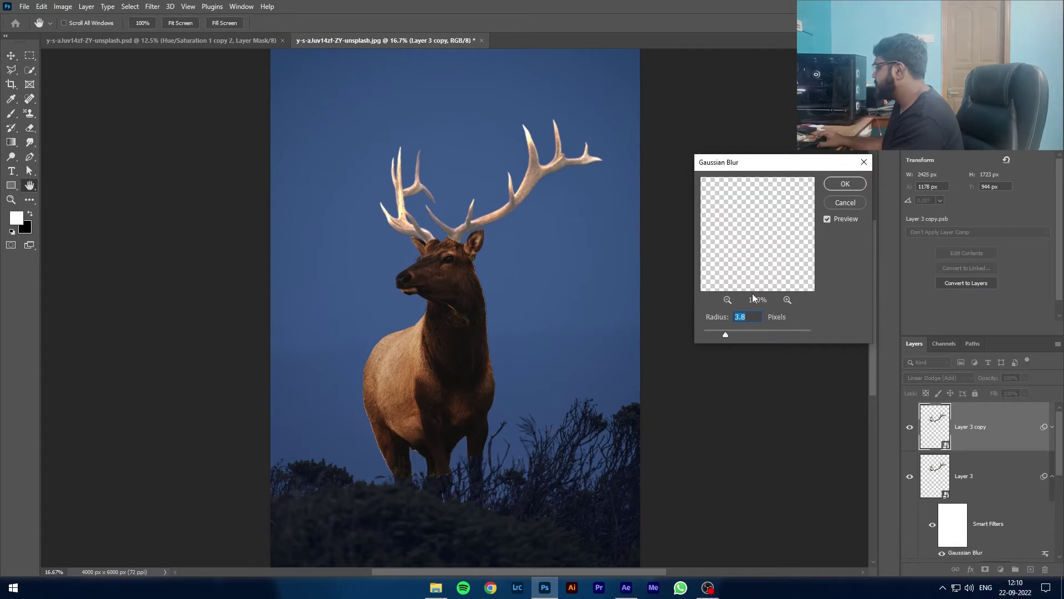
- Frame the antler in the preview and apply a 20.8-pixel Gaussian Blur to the glow copy
{"action": "left_click", "coordinate": [727, 300]}
{"action": "left_click", "coordinate": [727, 299]}
{"action": "left_click", "coordinate": [727, 300]}
{"action": "left_click", "coordinate": [727, 299]}
{"action": "left_click", "coordinate": [727, 299]}
{"action": "left_click", "coordinate": [727, 300]}
{"action": "left_click", "coordinate": [727, 300]}
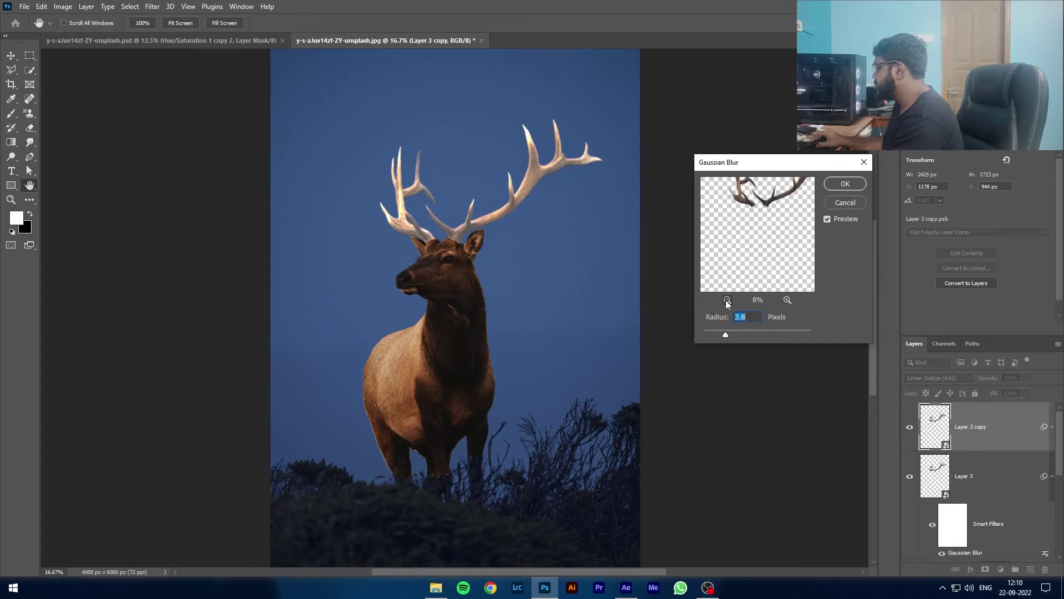
{"action": "left_click_drag", "start_coordinate": [767, 197], "coordinate": [768, 241]}
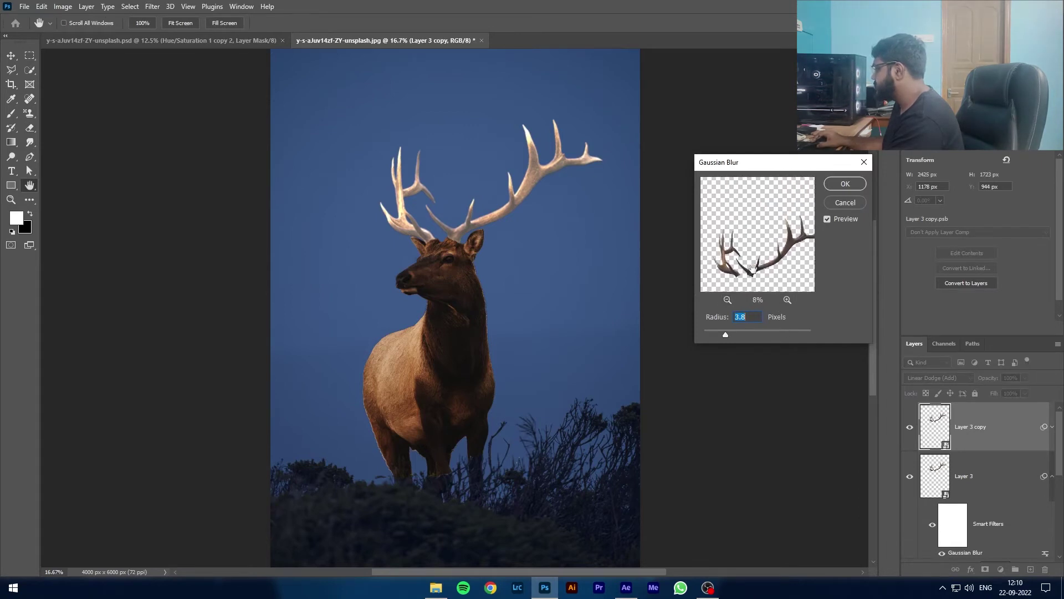
{"action": "left_click", "coordinate": [787, 299]}
{"action": "left_click", "coordinate": [787, 299]}
{"action": "left_click", "coordinate": [787, 300]}
{"action": "key", "text": "Down"}
{"action": "key", "text": "Down"}
{"action": "key", "text": "Down"}
{"action": "key", "text": "Down"}
{"action": "key", "text": "Down"}
{"action": "key", "text": "Down"}
{"action": "key", "text": "Down"}
{"action": "key", "text": "Down"}
{"action": "key", "text": "Down"}
{"action": "key", "text": "Down"}
{"action": "key", "text": "Down"}
{"action": "key", "text": "Down"}
{"action": "key", "text": "Down"}
{"action": "key", "text": "Down"}
{"action": "key", "text": "Down"}
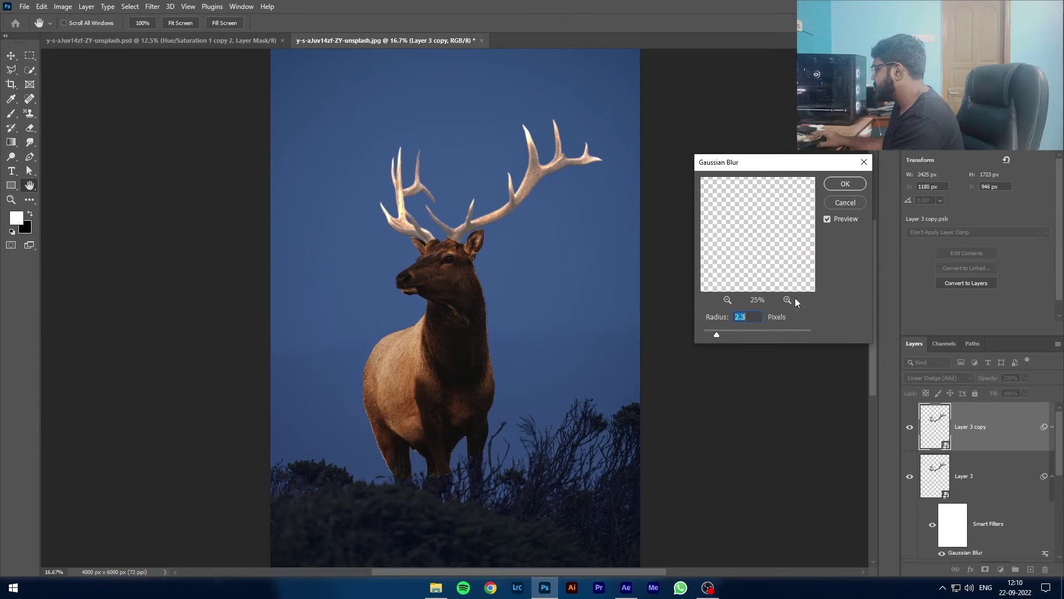
{"action": "left_click_drag", "start_coordinate": [778, 286], "coordinate": [772, 266]}
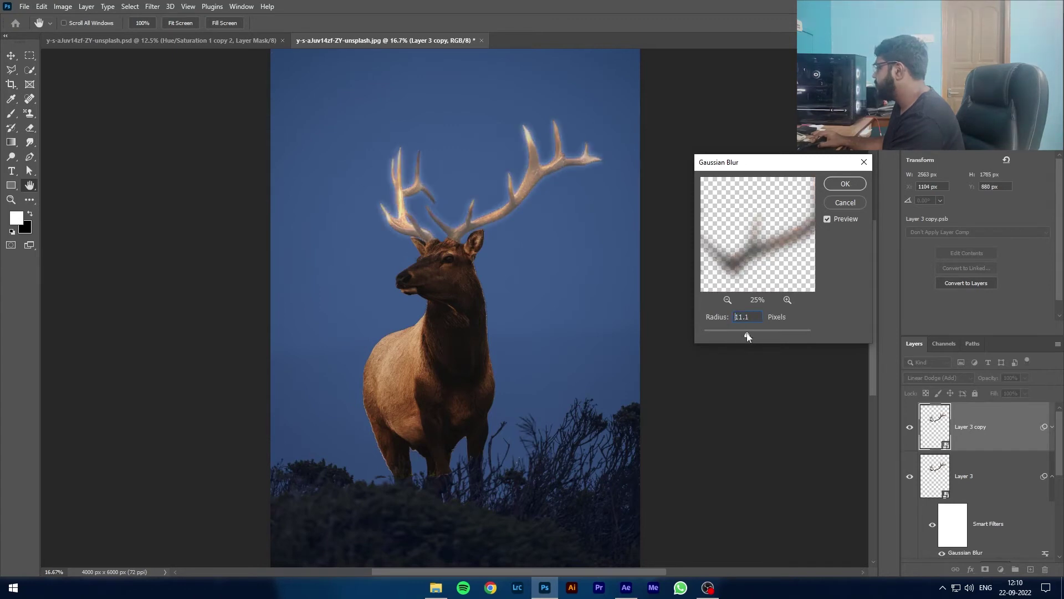
{"action": "left_click_drag", "start_coordinate": [753, 334], "coordinate": [752, 331]}
{"action": "left_click", "coordinate": [843, 184]}
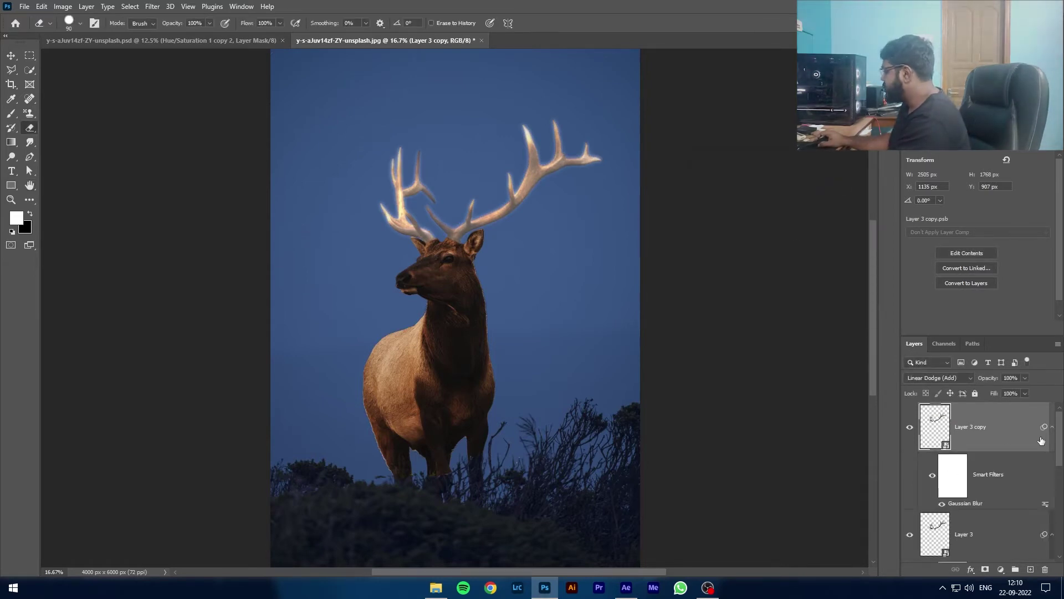
- Duplicate the glow layer as Layer 3 copy 2 and raise its Gaussian Blur radius to 144.6 pixels
{"action": "left_click", "coordinate": [1052, 428]}
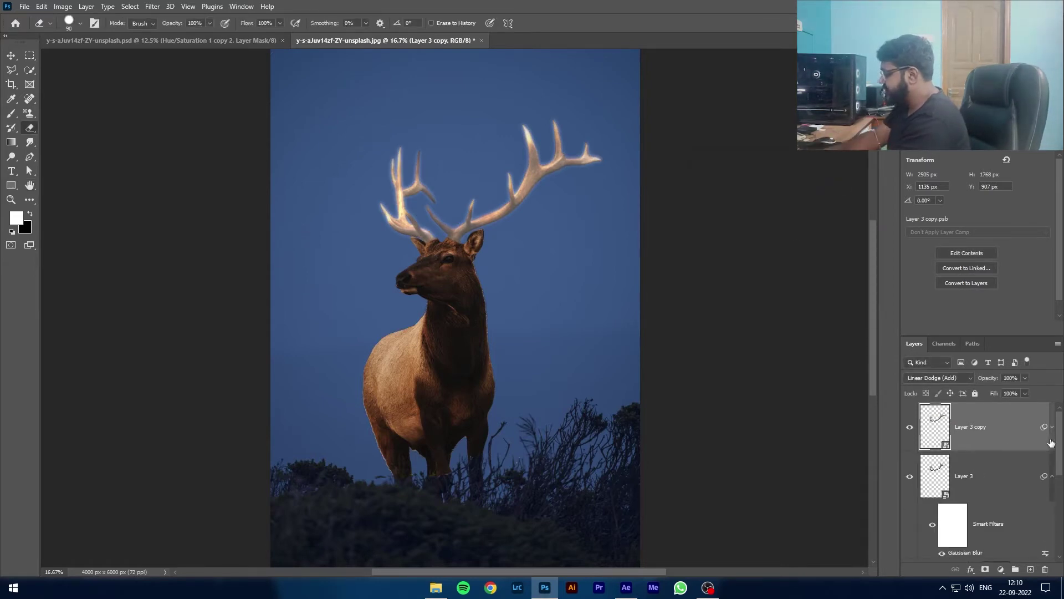
{"action": "key", "text": "ctrl+j"}
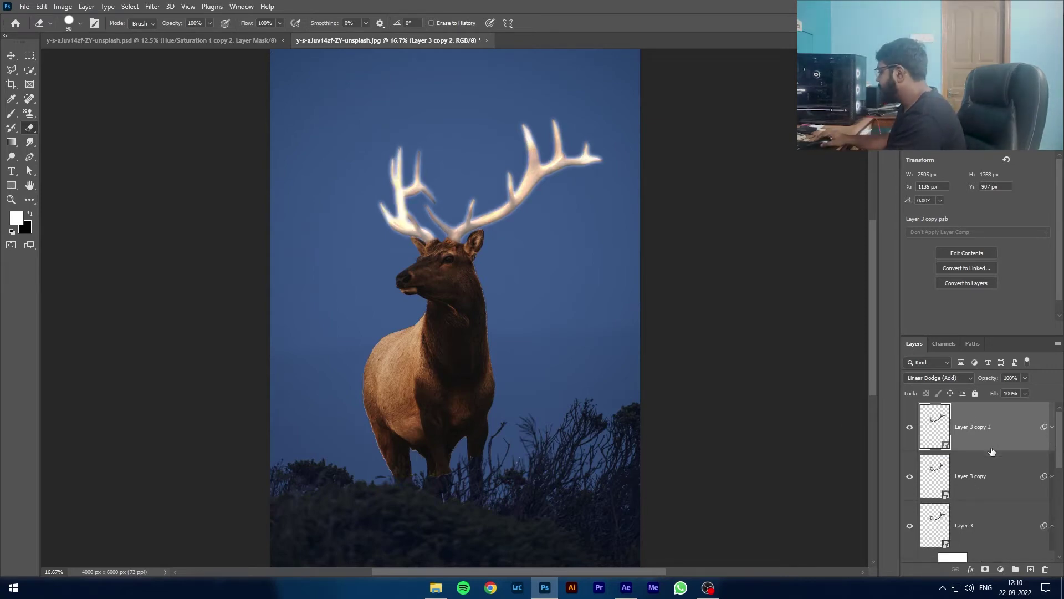
{"action": "left_click", "coordinate": [1052, 428]}
{"action": "double_click", "coordinate": [977, 503]}
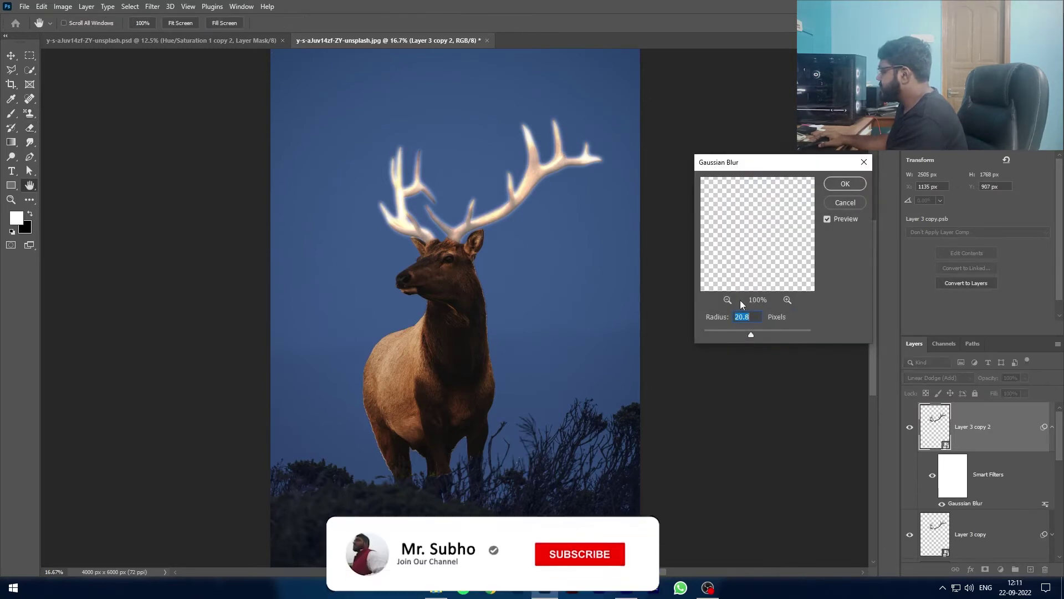
{"action": "mouse_move", "coordinate": [772, 247]}
{"action": "left_mouse_down"}
{"action": "mouse_move", "coordinate": [779, 266]}
{"action": "mouse_move", "coordinate": [780, 244]}
{"action": "left_mouse_up"}
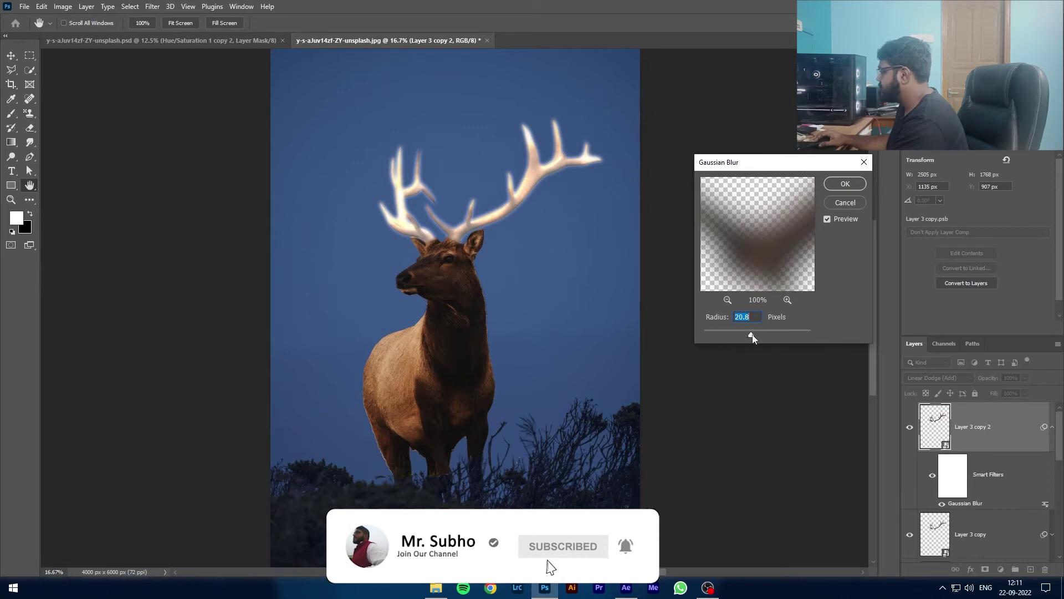
{"action": "left_click_drag", "start_coordinate": [751, 334], "coordinate": [781, 335]}
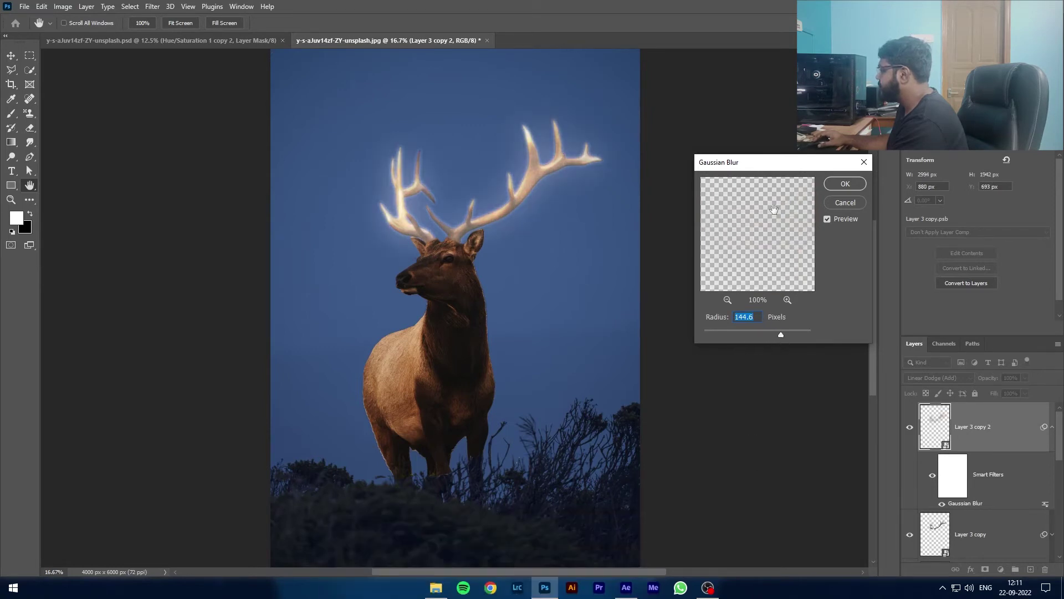
{"action": "left_click", "coordinate": [845, 184]}
{"action": "key", "text": "e"}
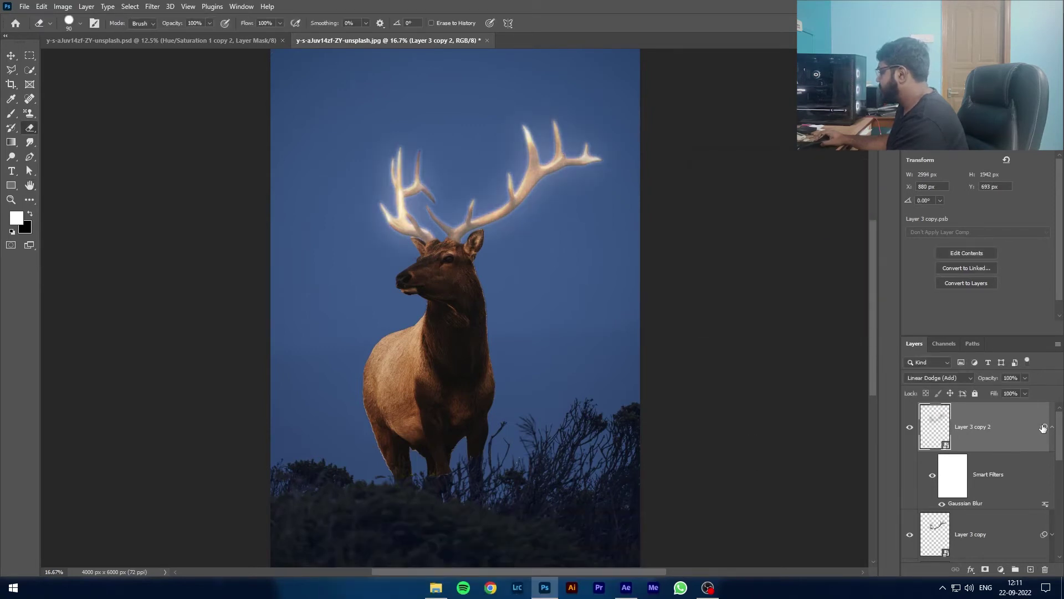
- Duplicate again as Layer 3 copy 3 and widen its Gaussian Blur to roughly 470 pixels
{"action": "left_click", "coordinate": [1051, 432]}
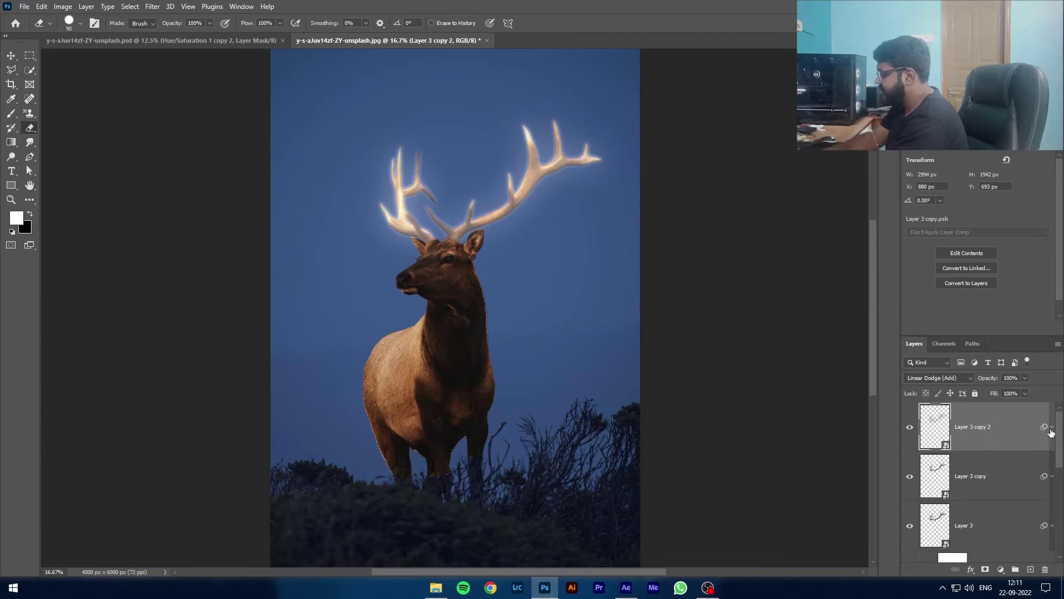
{"action": "key", "text": "ctrl+j"}
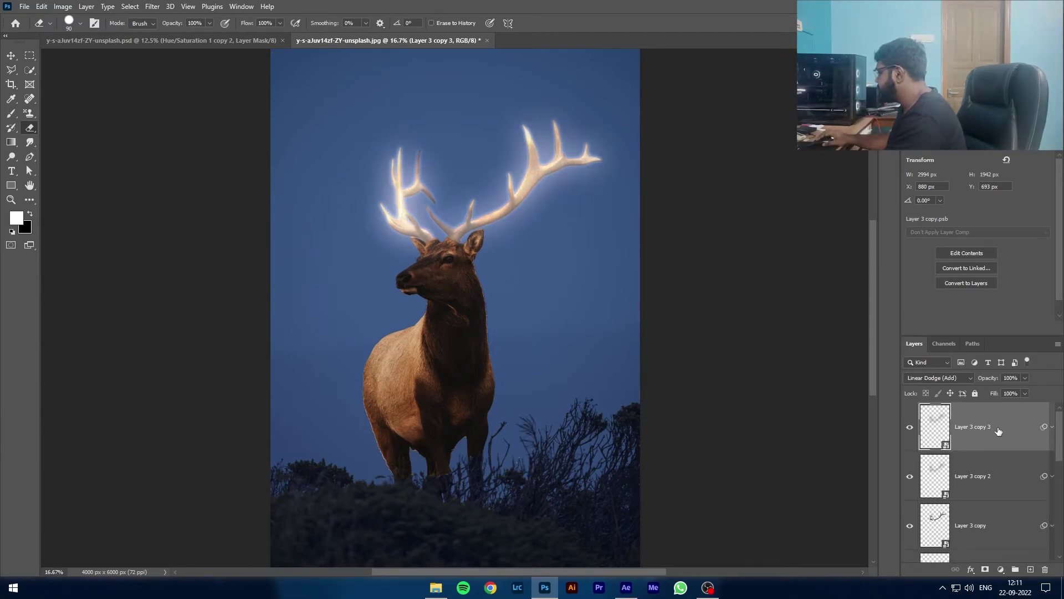
{"action": "left_click", "coordinate": [1052, 427]}
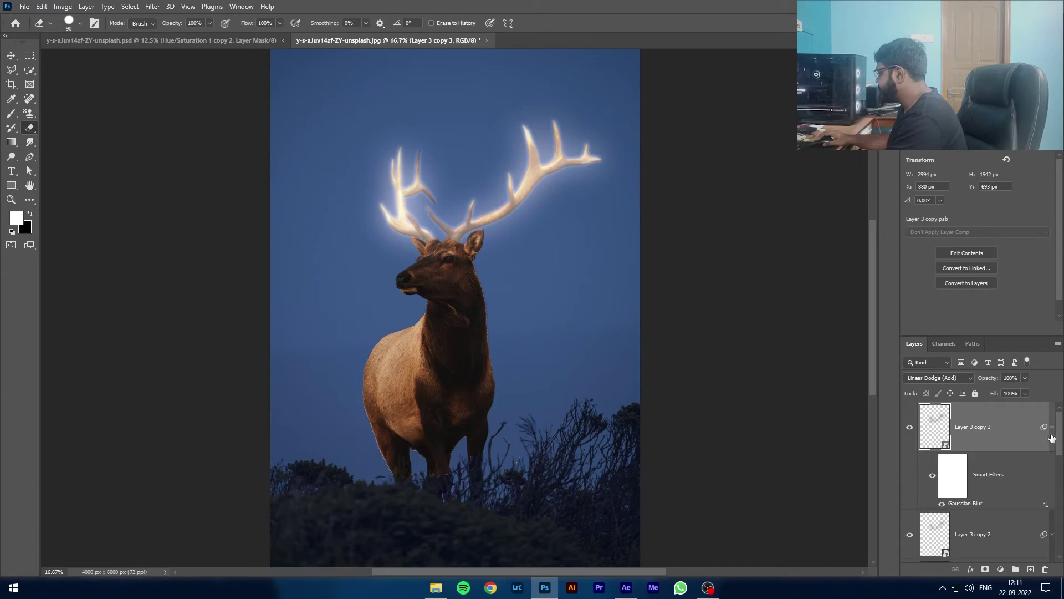
{"action": "double_click", "coordinate": [981, 507]}
{"action": "left_click_drag", "start_coordinate": [780, 332], "coordinate": [798, 334]}
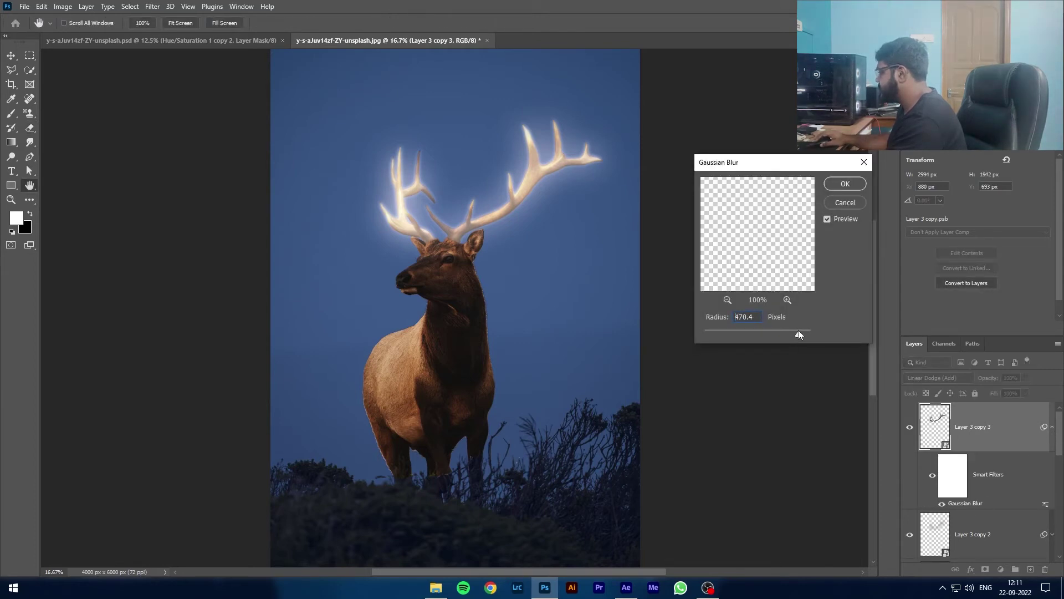
{"action": "left_click", "coordinate": [830, 183]}
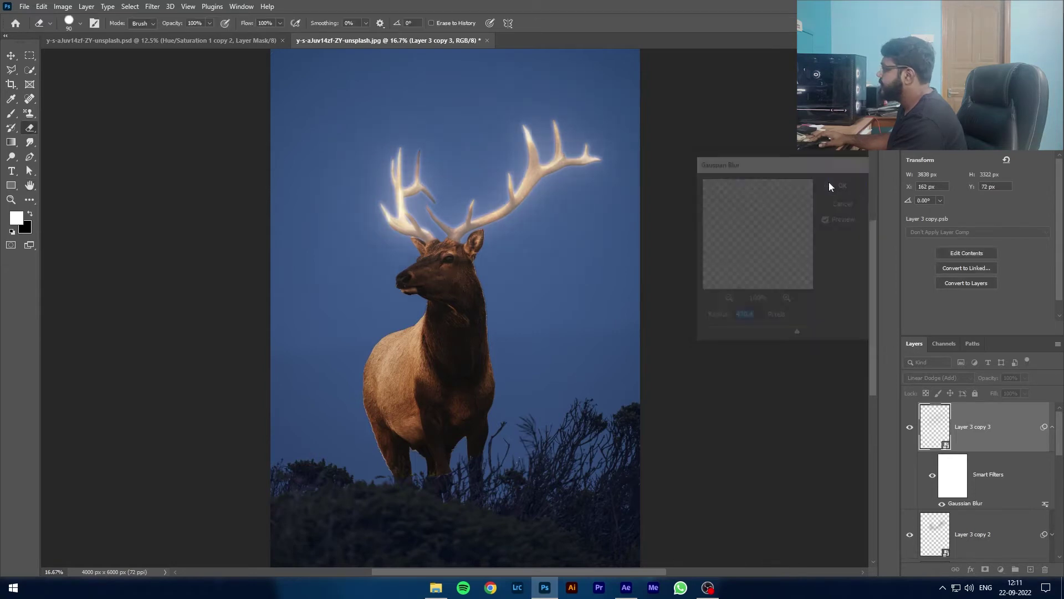
- Collapse the smart filter rows under Layer 3 copy 3, copy 2, copy and Layer 3
{"action": "key", "text": "e"}
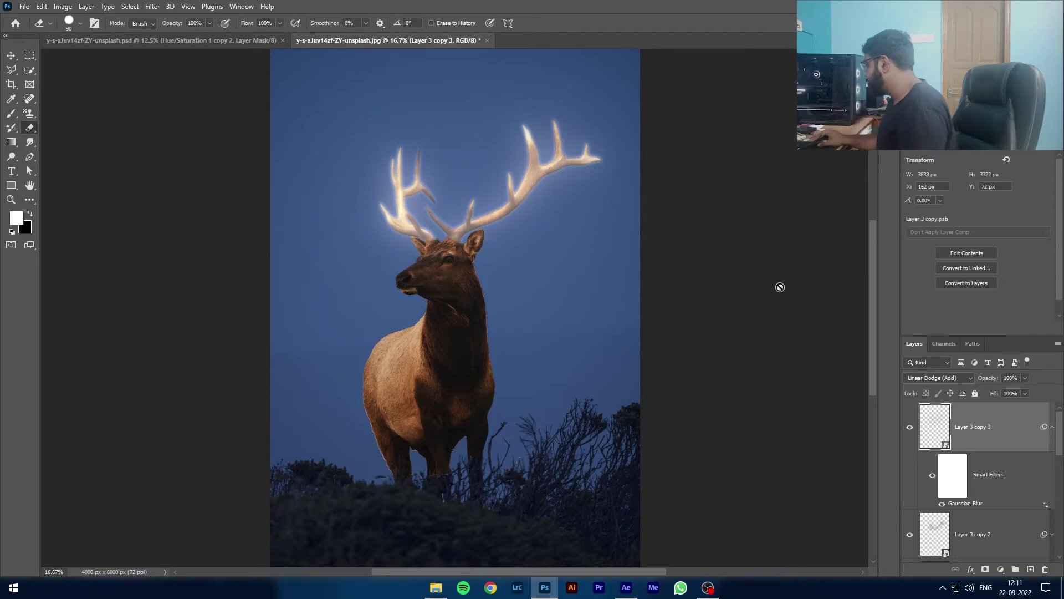
{"action": "left_click", "coordinate": [1051, 428]}
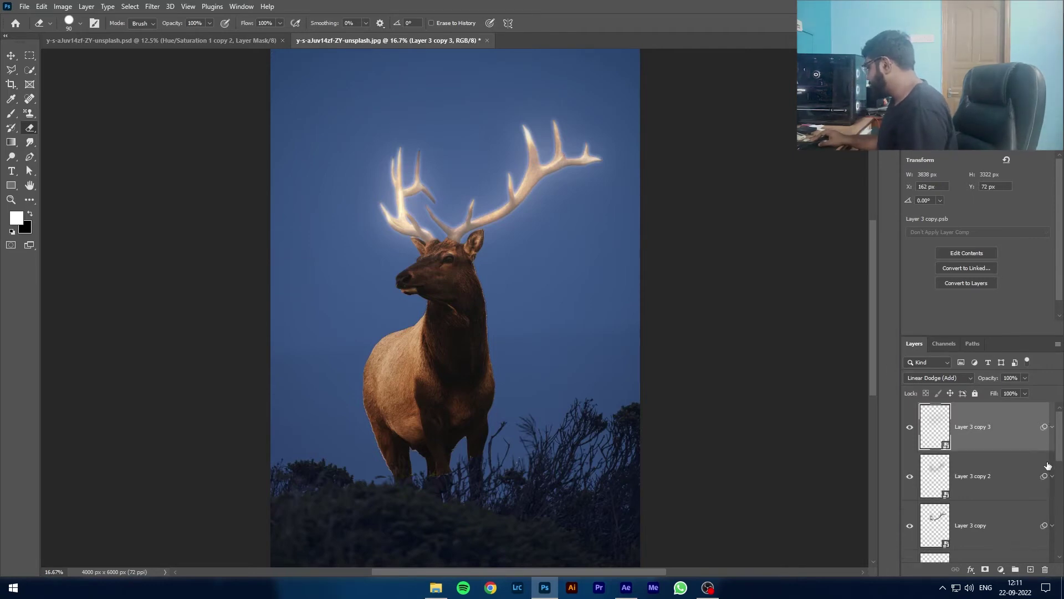
{"action": "left_click", "coordinate": [1051, 476]}
{"action": "scroll", "coordinate": [1033, 515], "scroll_direction": "down", "scroll_amount": 3}
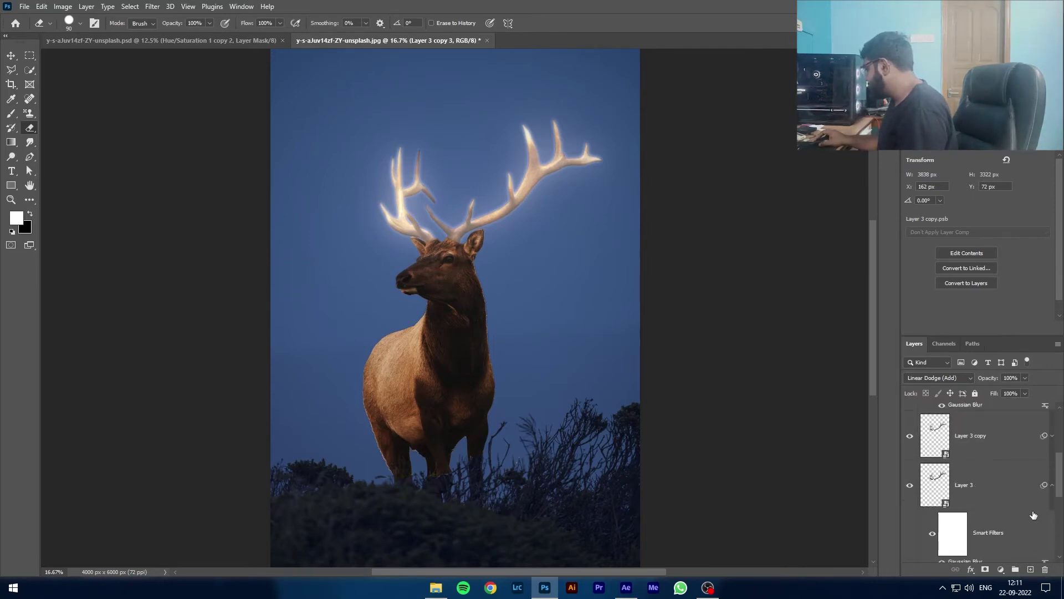
{"action": "scroll", "coordinate": [1033, 515], "scroll_direction": "down", "scroll_amount": 3}
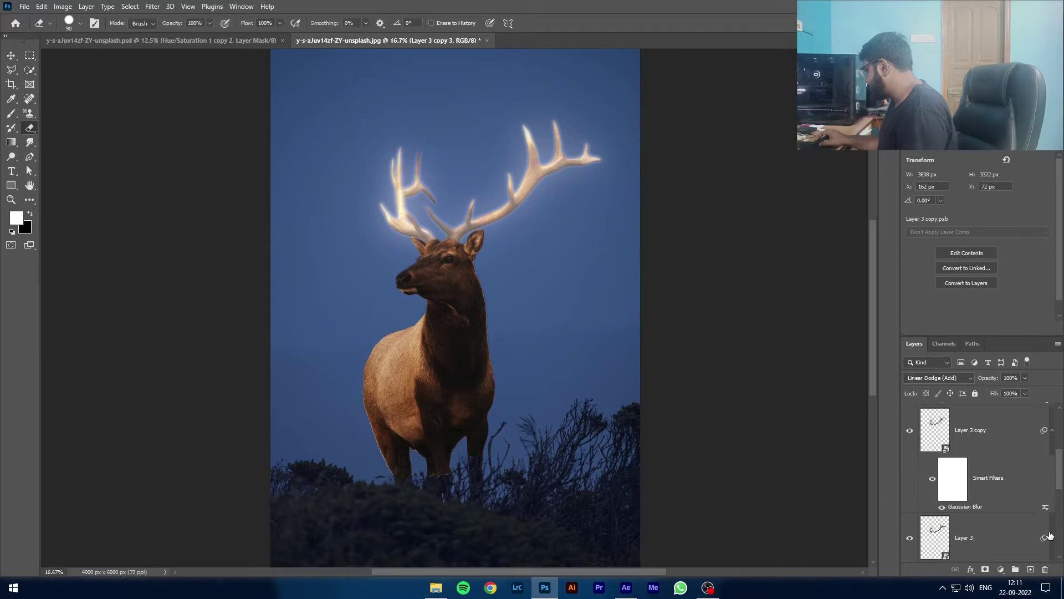
{"action": "left_click", "coordinate": [1052, 450]}
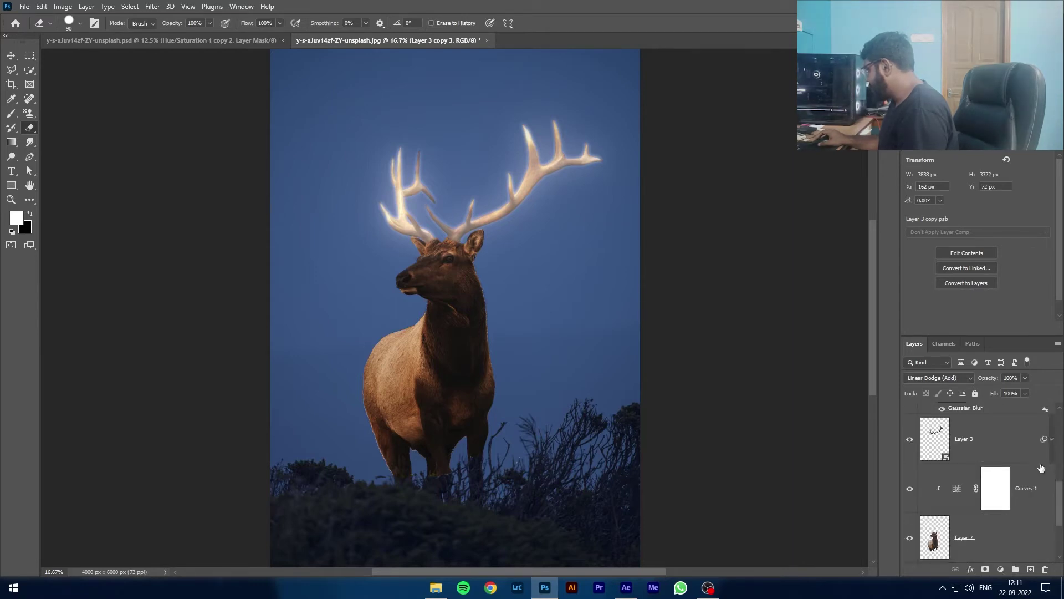
{"action": "left_click", "coordinate": [1053, 440]}
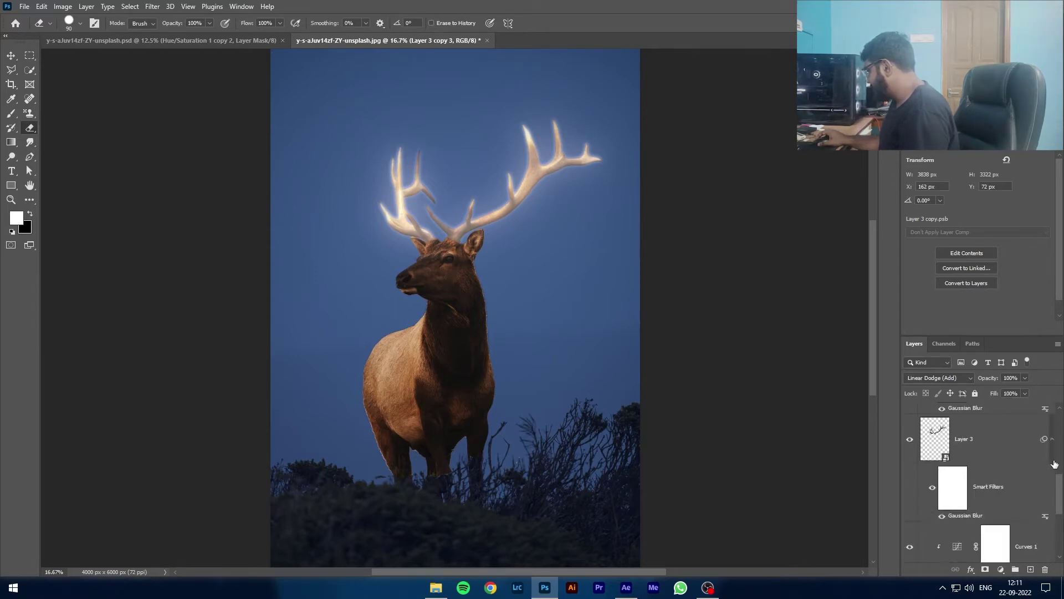
{"action": "left_click", "coordinate": [1054, 454]}
{"action": "scroll", "coordinate": [1027, 508], "scroll_direction": "up", "scroll_amount": 3}
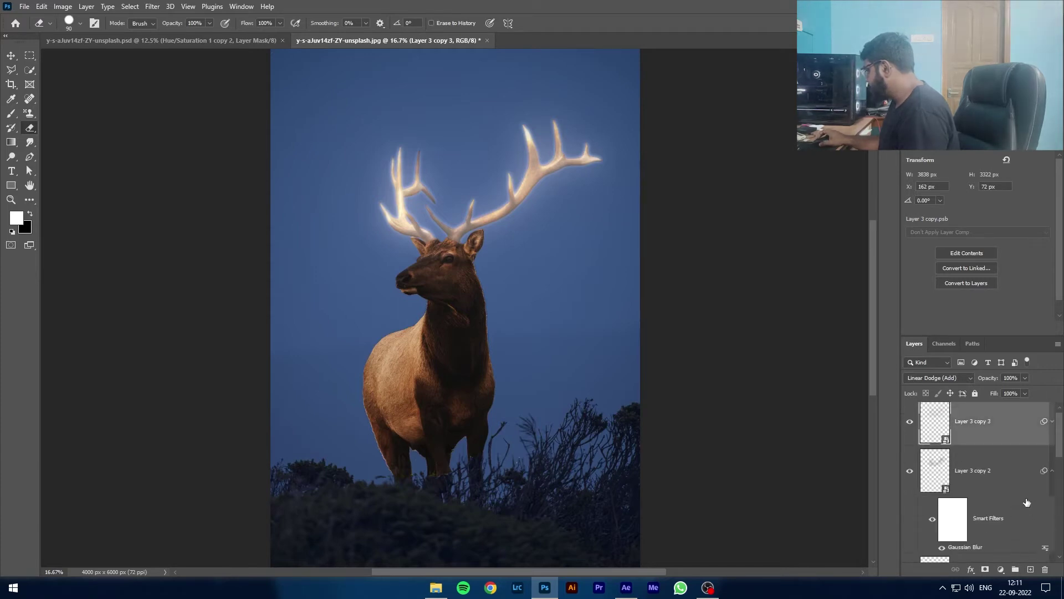
{"action": "left_click", "coordinate": [1052, 471]}
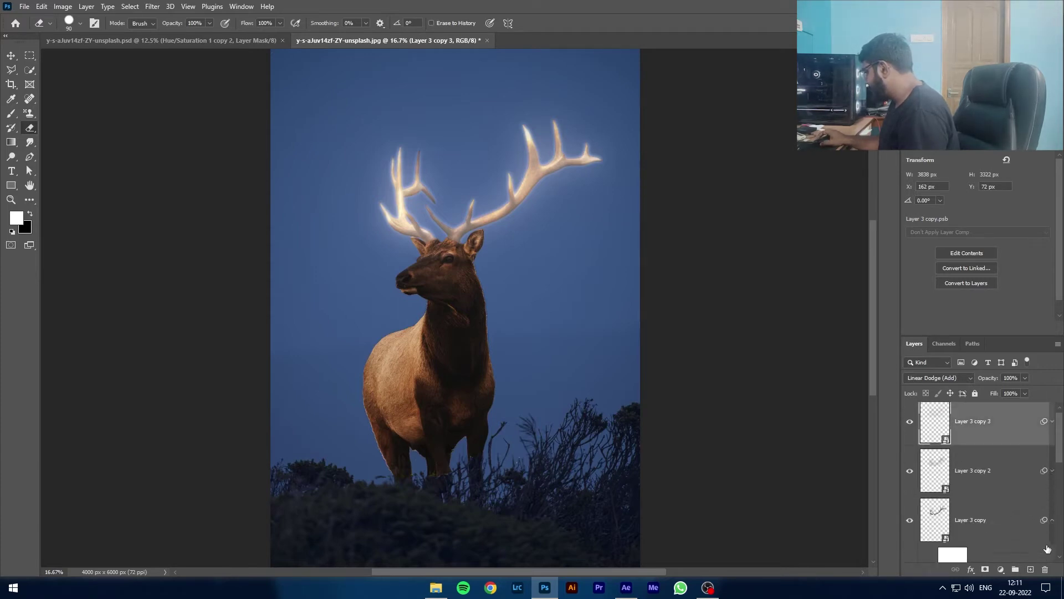
{"action": "scroll", "coordinate": [1017, 525], "scroll_direction": "down", "scroll_amount": 2}
{"action": "scroll", "coordinate": [1015, 525], "scroll_direction": "up", "scroll_amount": 2}
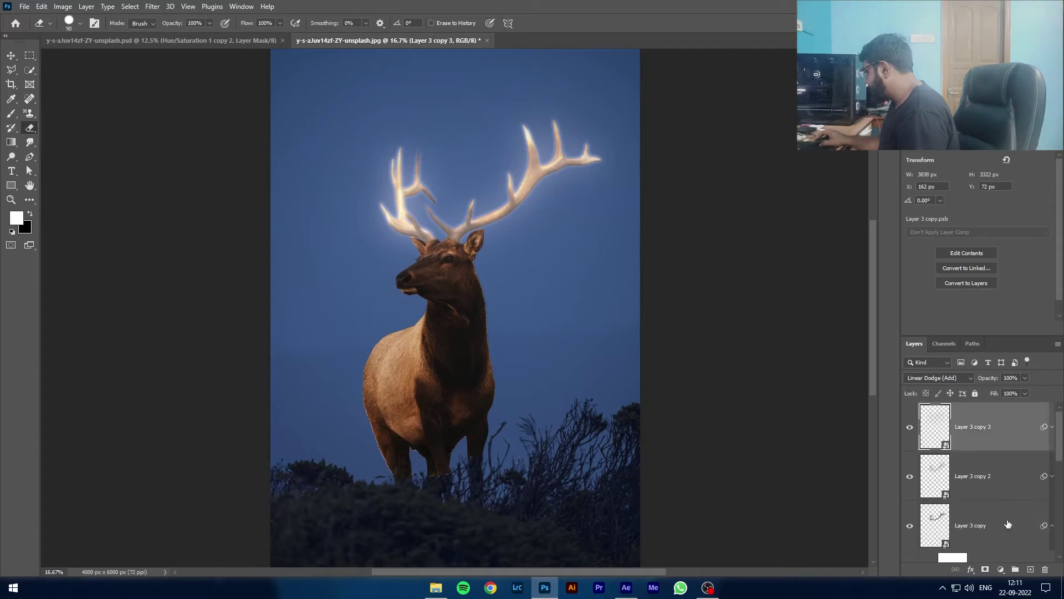
{"action": "scroll", "coordinate": [1012, 524], "scroll_direction": "down", "scroll_amount": 2}
{"action": "scroll", "coordinate": [1008, 523], "scroll_direction": "up", "scroll_amount": 2}
{"action": "scroll", "coordinate": [1008, 524], "scroll_direction": "down", "scroll_amount": 3}
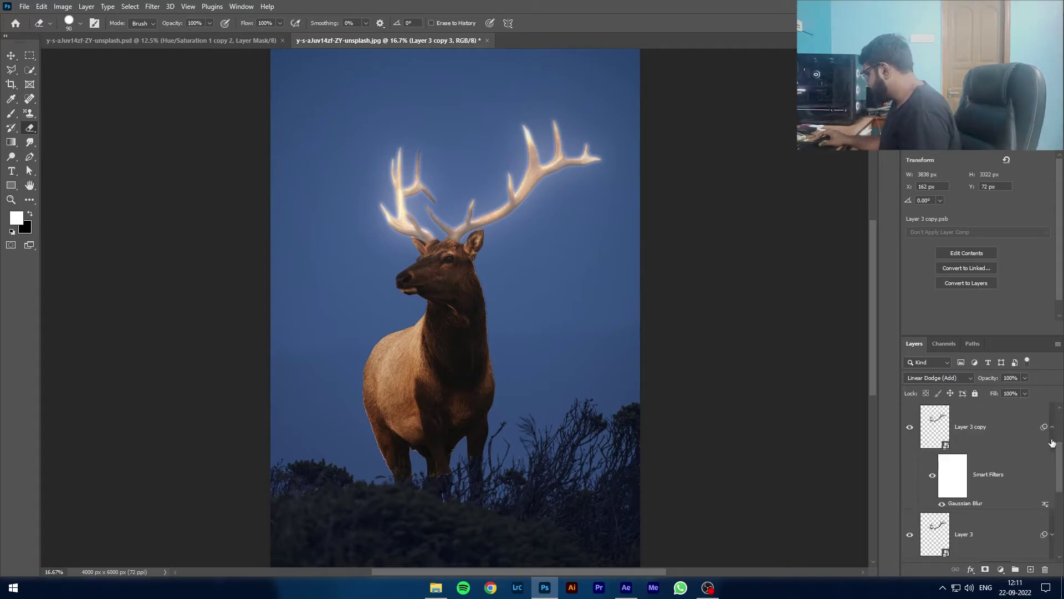
{"action": "left_click", "coordinate": [1052, 428]}
{"action": "scroll", "coordinate": [992, 525], "scroll_direction": "up", "scroll_amount": 2}
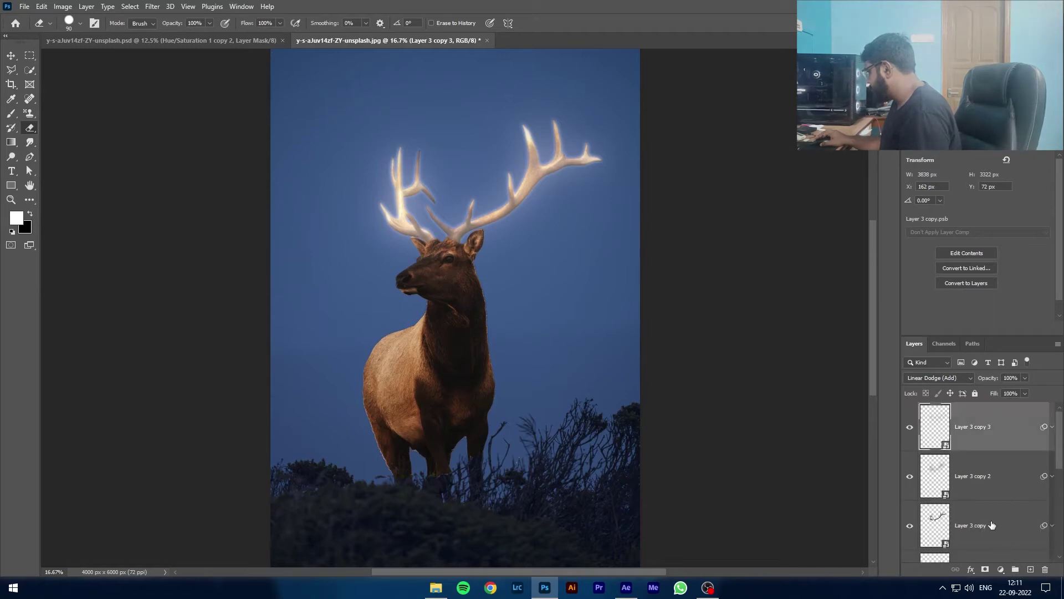
- Select Layer 3 copy 3, copy 2, copy and Layer 3 together and group them into Group 1
{"action": "left_click", "coordinate": [999, 437], "text": "ctrl"}
{"action": "left_click", "coordinate": [994, 445]}
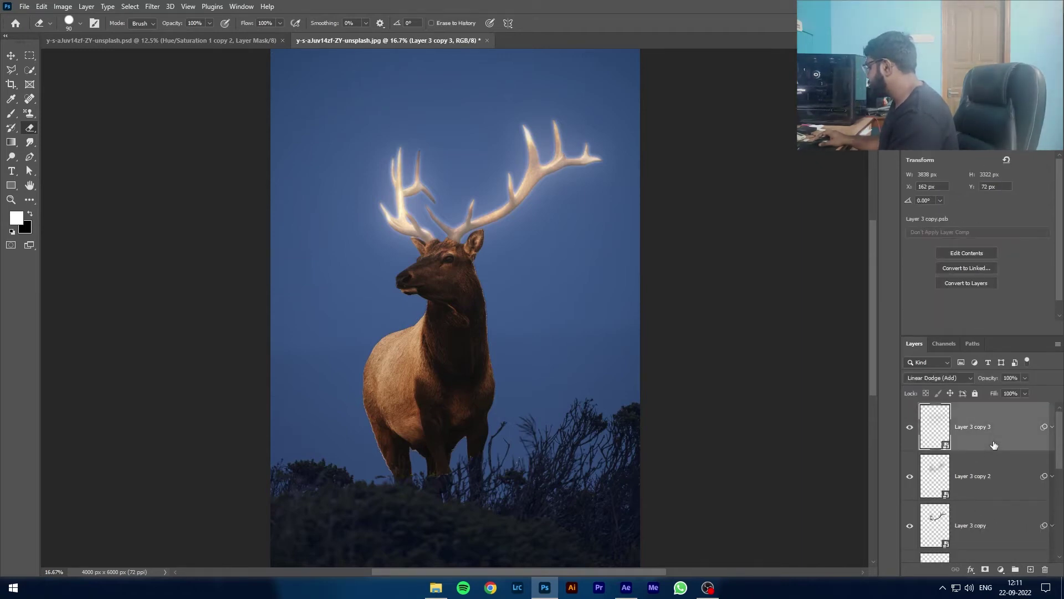
{"action": "left_click", "coordinate": [990, 475], "text": "ctrl"}
{"action": "left_click", "coordinate": [985, 516], "text": "ctrl"}
{"action": "scroll", "coordinate": [982, 522], "scroll_direction": "down", "scroll_amount": 1}
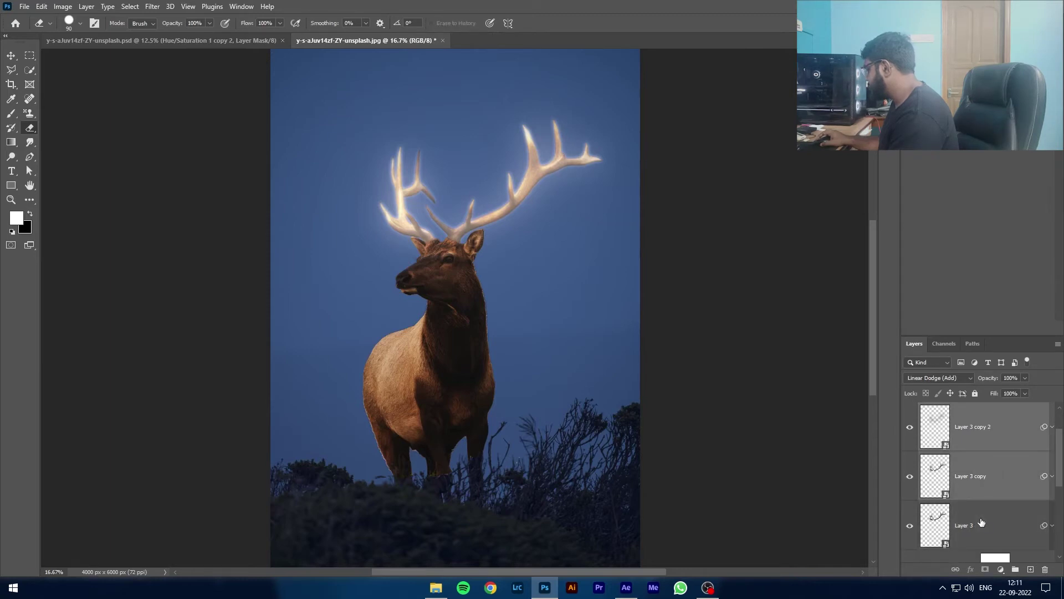
{"action": "left_click", "coordinate": [982, 523], "text": "ctrl"}
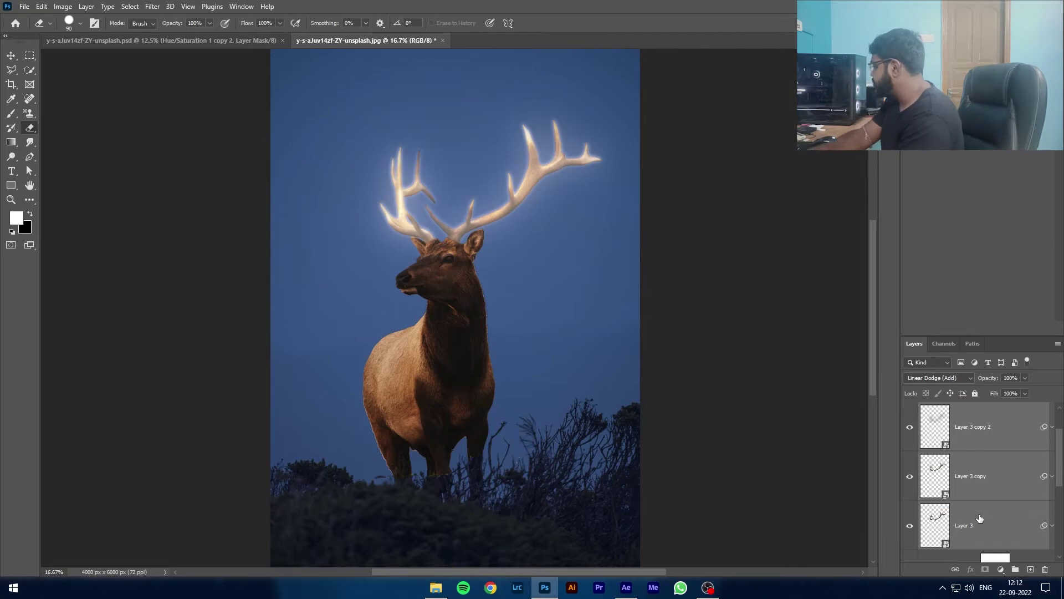
{"action": "key", "text": "ctrl+g"}
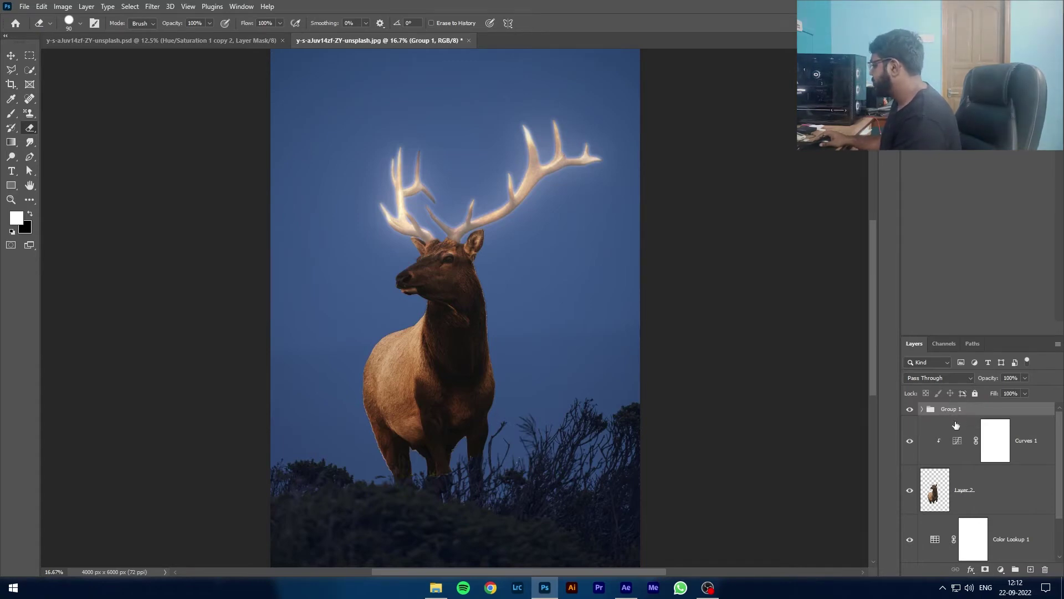
- Expand Group 1 and look through its four antler glow layers
{"action": "left_click", "coordinate": [922, 410]}
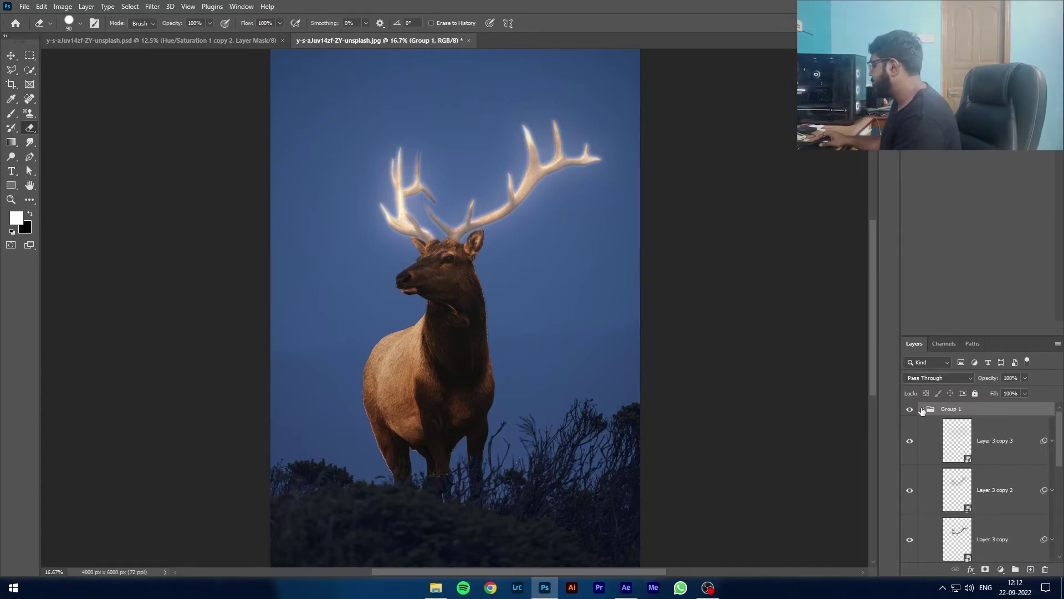
{"action": "left_click", "coordinate": [964, 442]}
{"action": "left_click", "coordinate": [961, 502]}
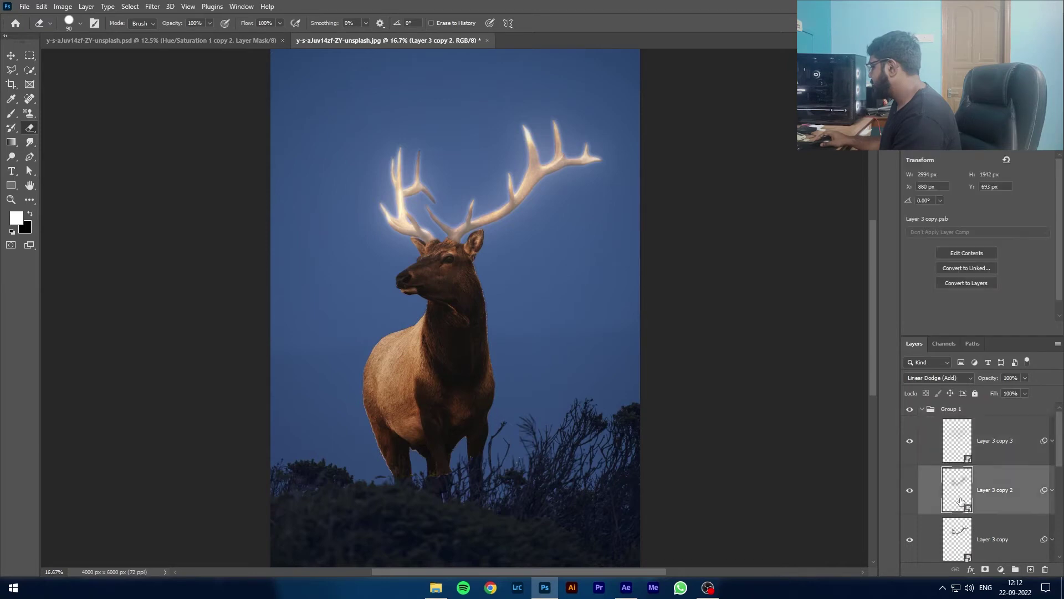
{"action": "left_click", "coordinate": [961, 548]}
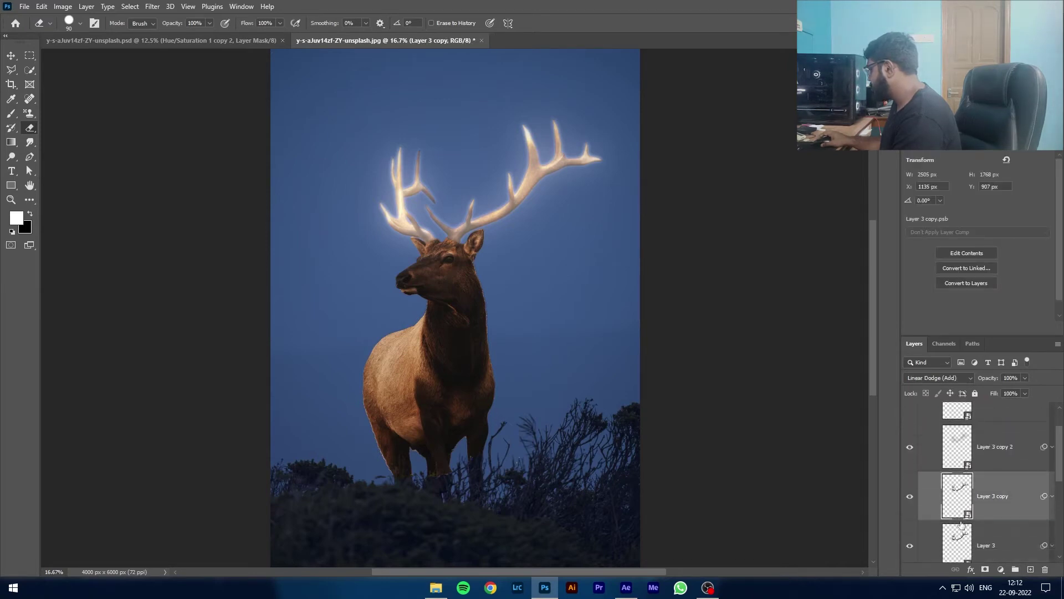
{"action": "left_click", "coordinate": [959, 545]}
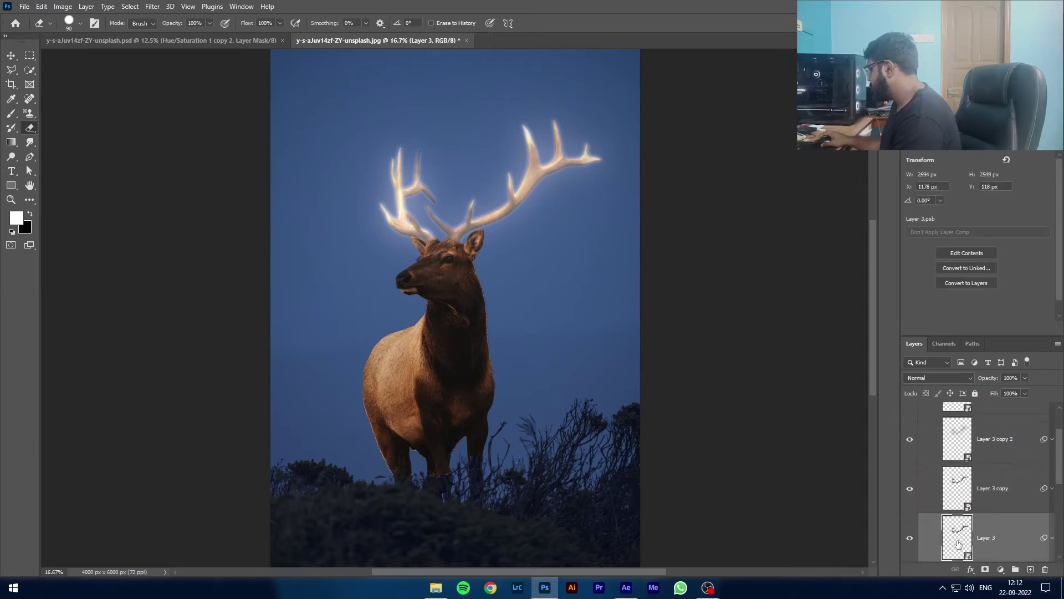
{"action": "scroll", "coordinate": [956, 424], "scroll_direction": "up", "scroll_amount": 2}
- Change Group 1's blend mode from Pass Through to Normal
{"action": "left_click", "coordinate": [922, 410]}
{"action": "left_click", "coordinate": [920, 377]}
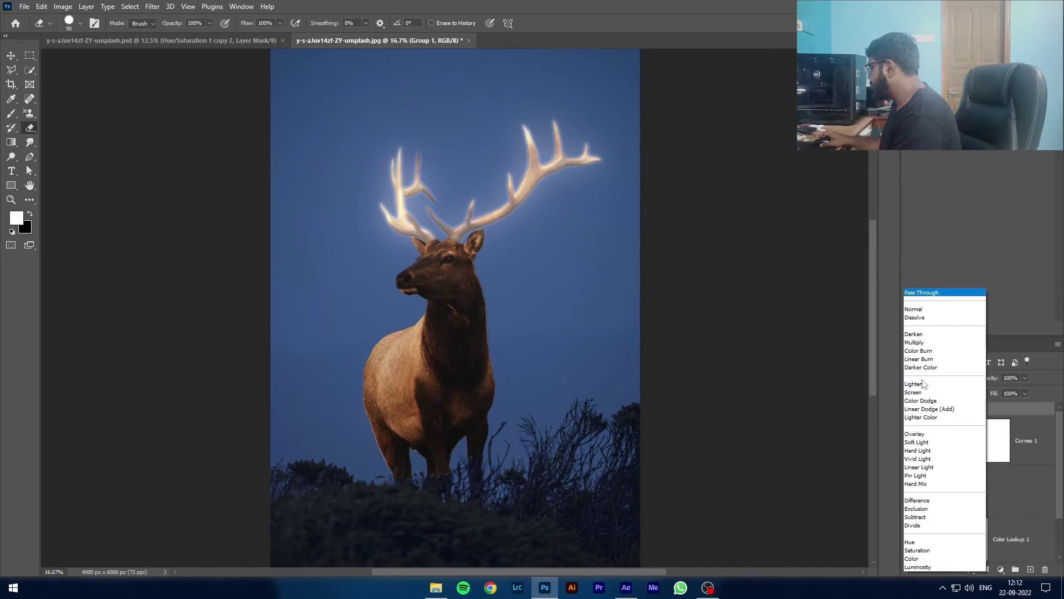
{"action": "left_click", "coordinate": [912, 310]}
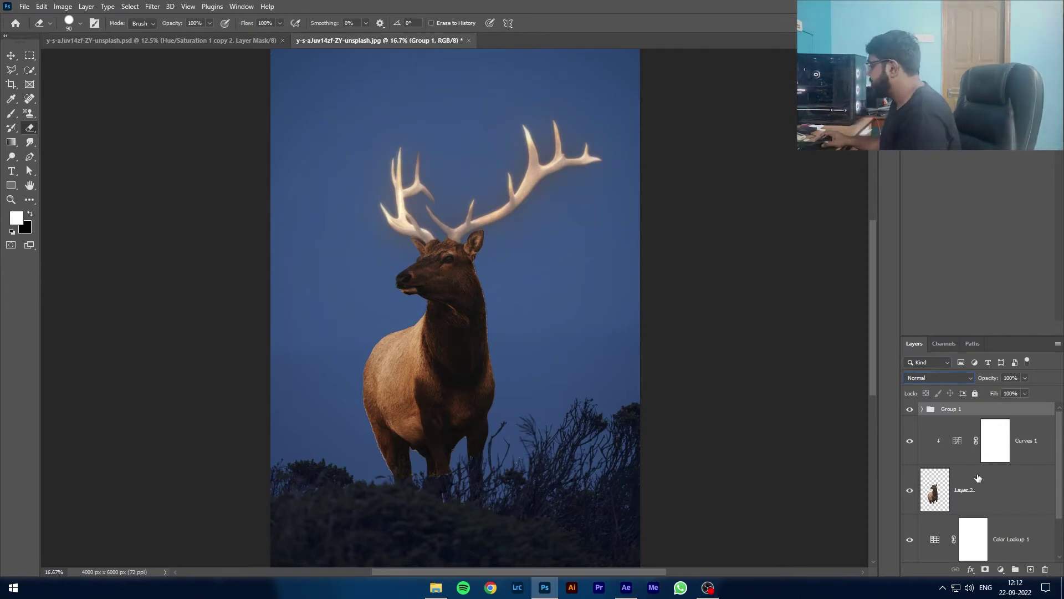
- Add a colorized Hue/Saturation adjustment clipped to Group 1 so only the antlers turn pink
{"action": "left_click", "coordinate": [1001, 570]}
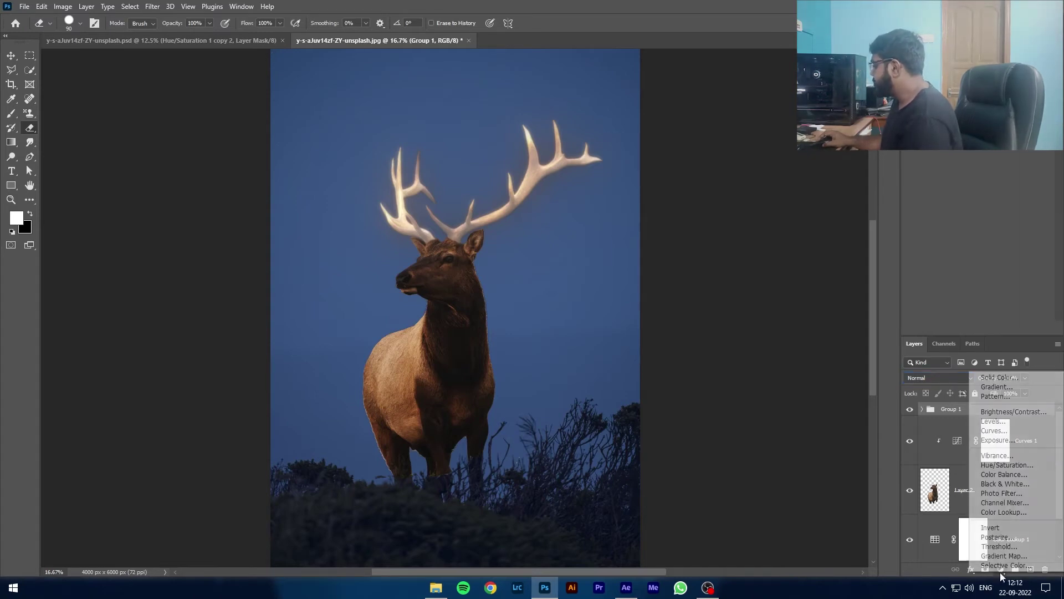
{"action": "left_click", "coordinate": [1006, 465]}
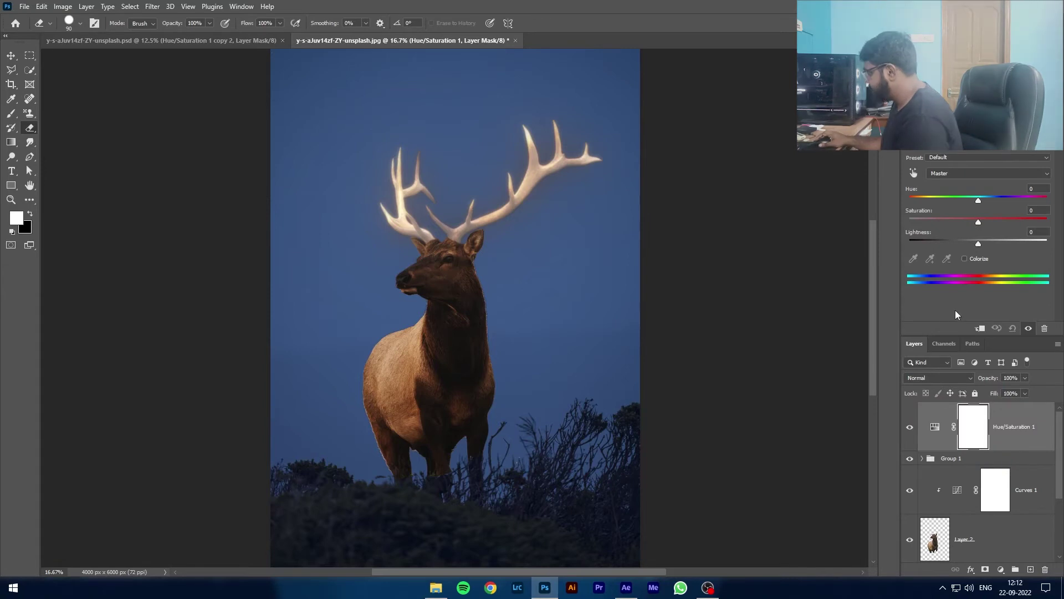
{"action": "left_click", "coordinate": [965, 258]}
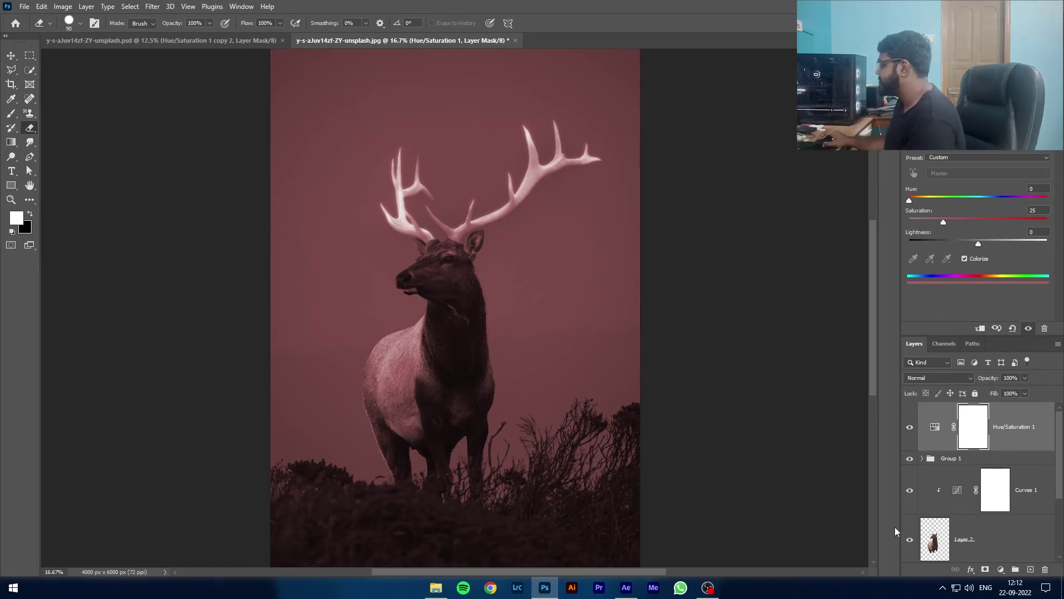
{"action": "left_click", "coordinate": [946, 450], "text": "alt"}
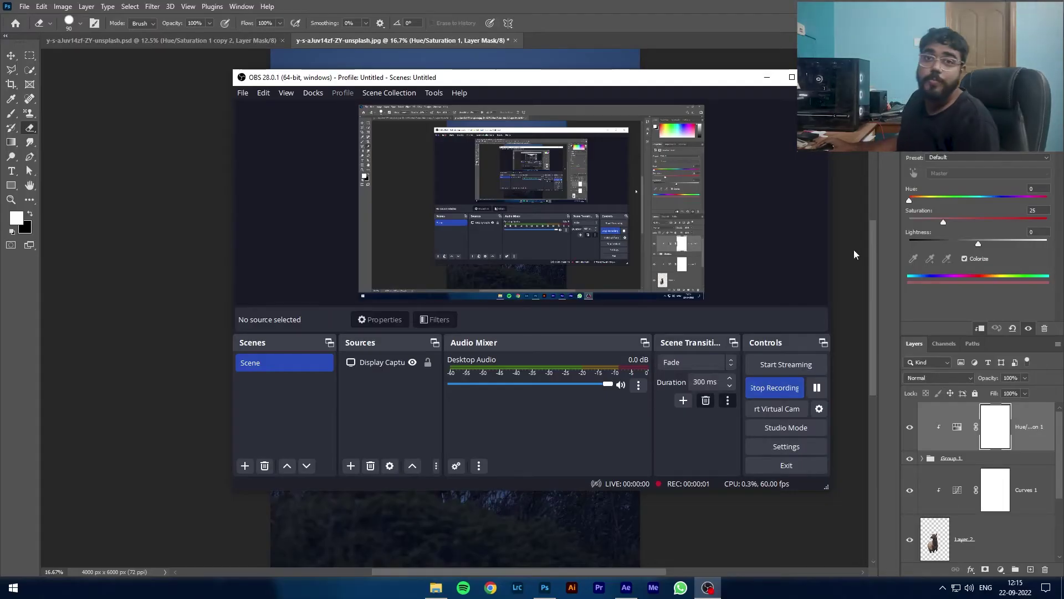
- Minimize the OBS Studio window to bring the Photoshop elk canvas back into view
{"action": "left_click", "coordinate": [766, 77]}
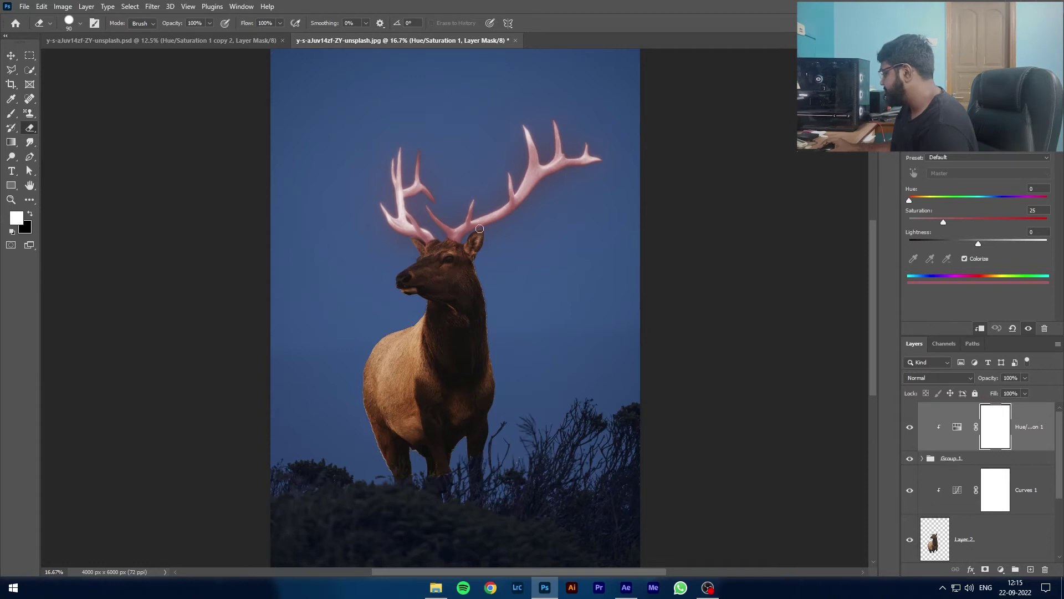
- Expand and collapse Group 1, and toggle the antler tint off and on to compare
{"action": "left_click", "coordinate": [922, 458]}
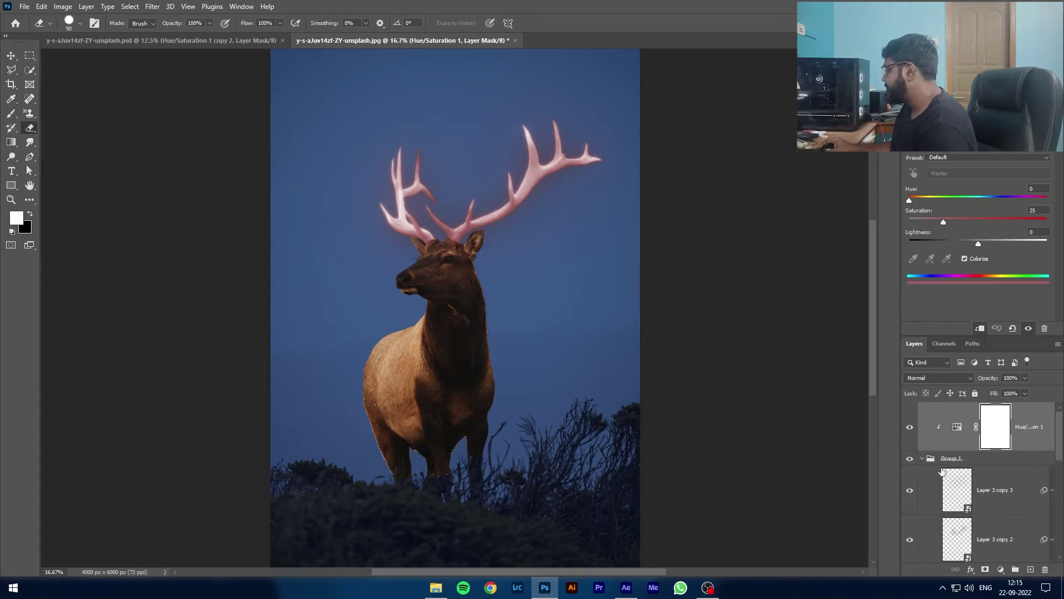
{"action": "left_click", "coordinate": [922, 459]}
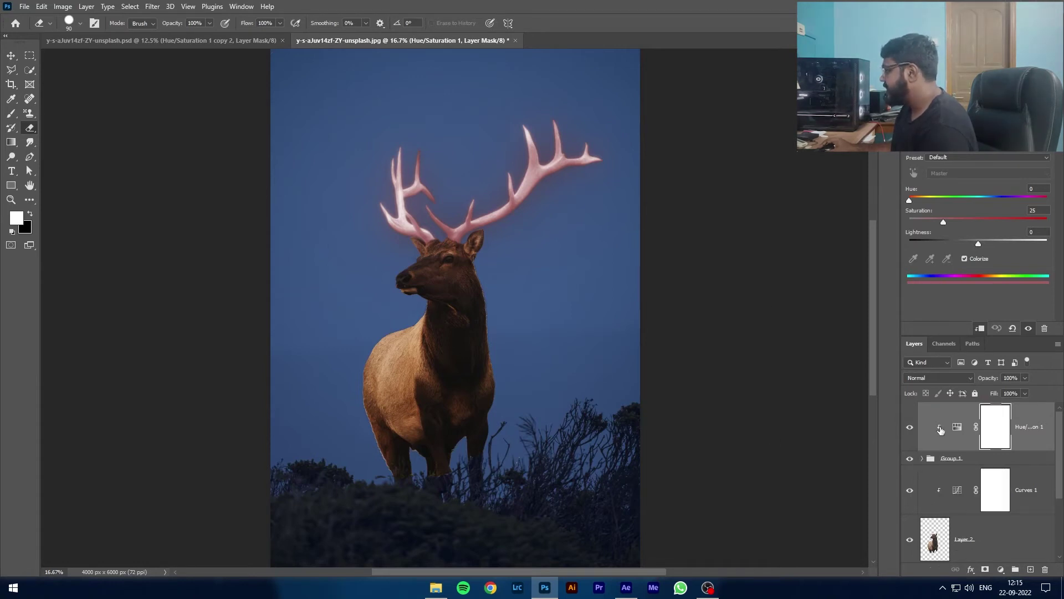
{"action": "left_click", "coordinate": [909, 427]}
{"action": "left_click", "coordinate": [910, 426]}
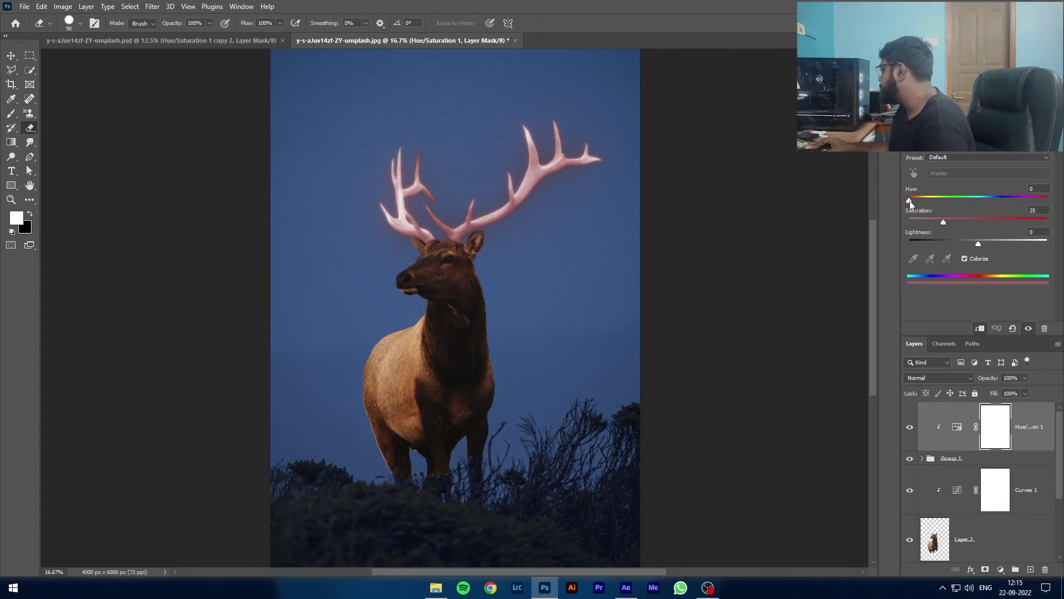
- Set the antler tint to Hue 49, Saturation 80 and Lightness +13 for a golden glow
{"action": "left_click_drag", "start_coordinate": [912, 201], "coordinate": [923, 199]}
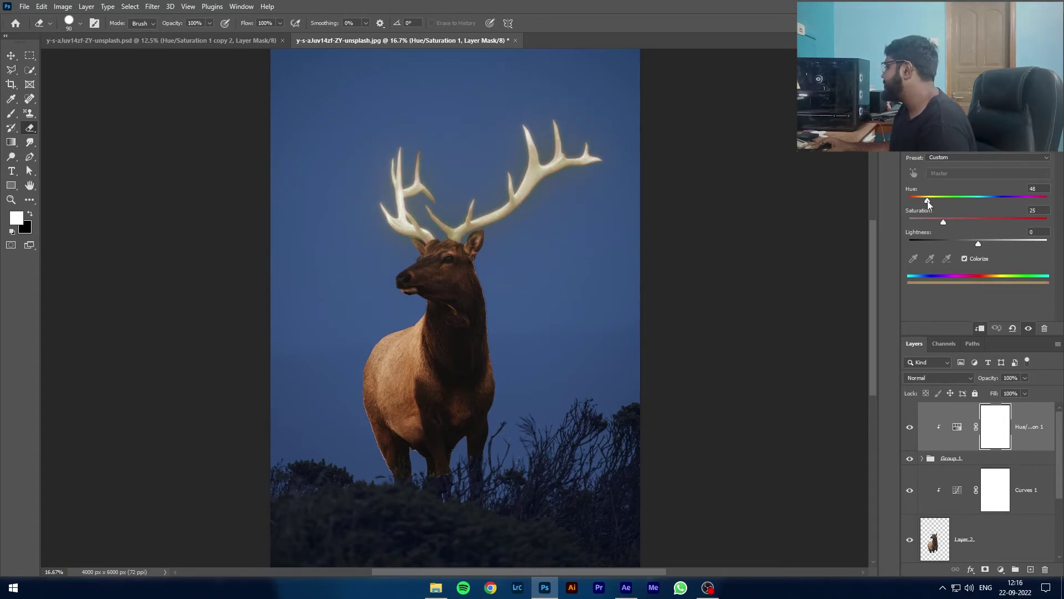
{"action": "left_click_drag", "start_coordinate": [942, 224], "coordinate": [1010, 232]}
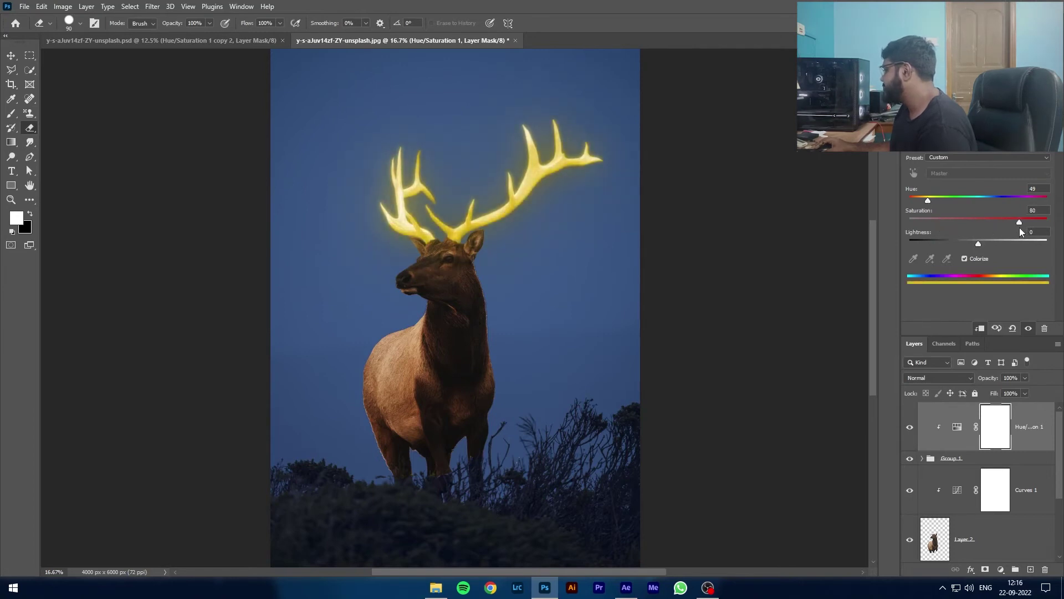
{"action": "mouse_move", "coordinate": [978, 244]}
{"action": "left_mouse_down"}
{"action": "mouse_move", "coordinate": [1006, 241]}
{"action": "mouse_move", "coordinate": [987, 244]}
{"action": "left_mouse_up"}
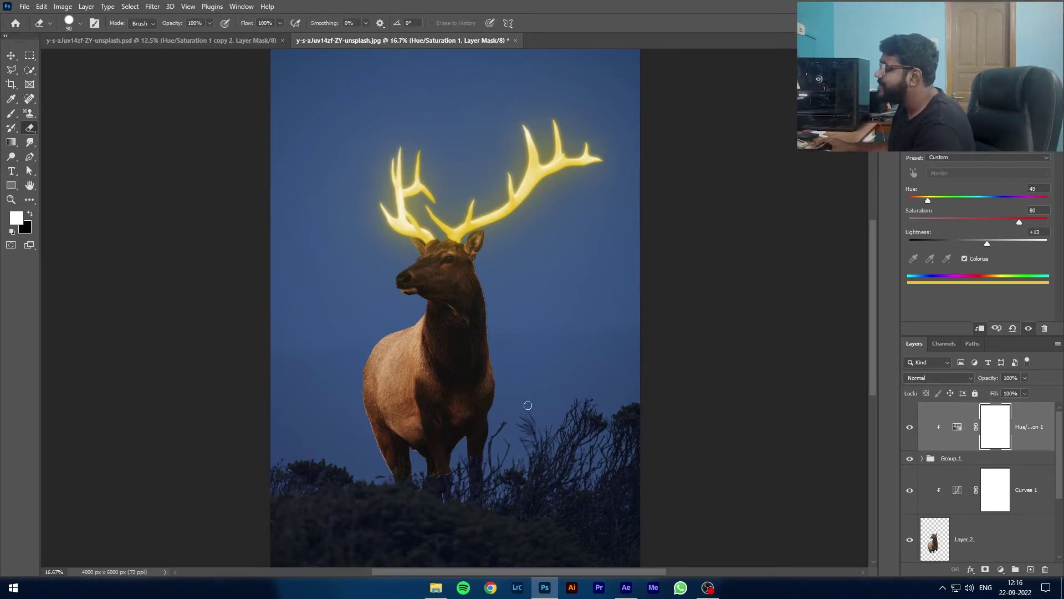
{"action": "scroll", "coordinate": [528, 405], "scroll_direction": "down", "scroll_amount": 2}
{"action": "scroll", "coordinate": [527, 405], "scroll_direction": "up", "scroll_amount": 2}
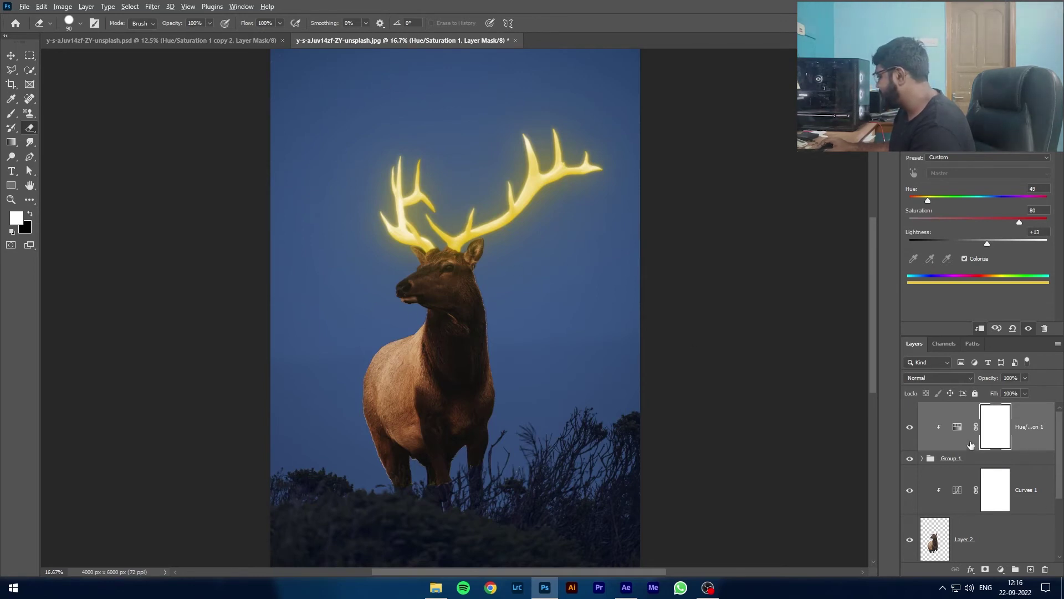
- Alt-drag a copy of the golden tint above Layer 2 and invert its mask so the deer looks unchanged
{"action": "left_click_drag", "start_coordinate": [971, 443], "coordinate": [965, 518]}
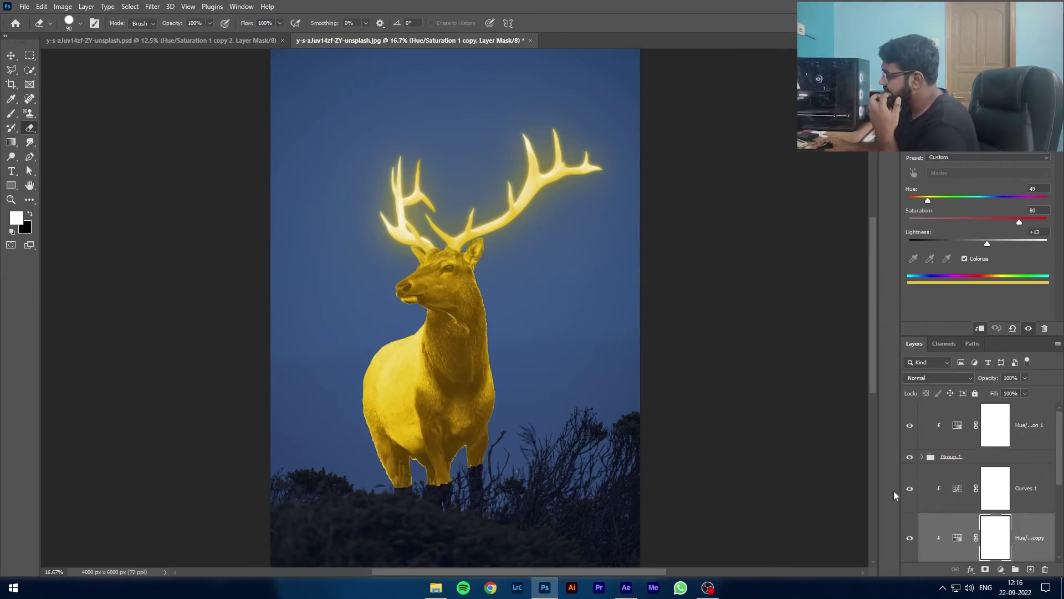
{"action": "scroll", "coordinate": [1020, 533], "scroll_direction": "down", "scroll_amount": 5}
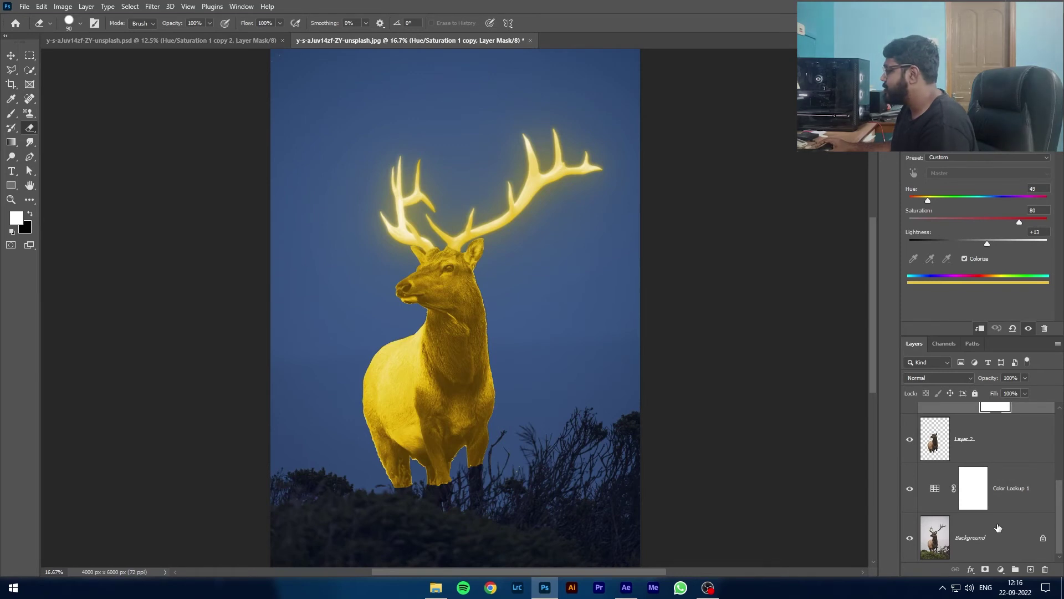
{"action": "scroll", "coordinate": [997, 527], "scroll_direction": "up", "scroll_amount": 1}
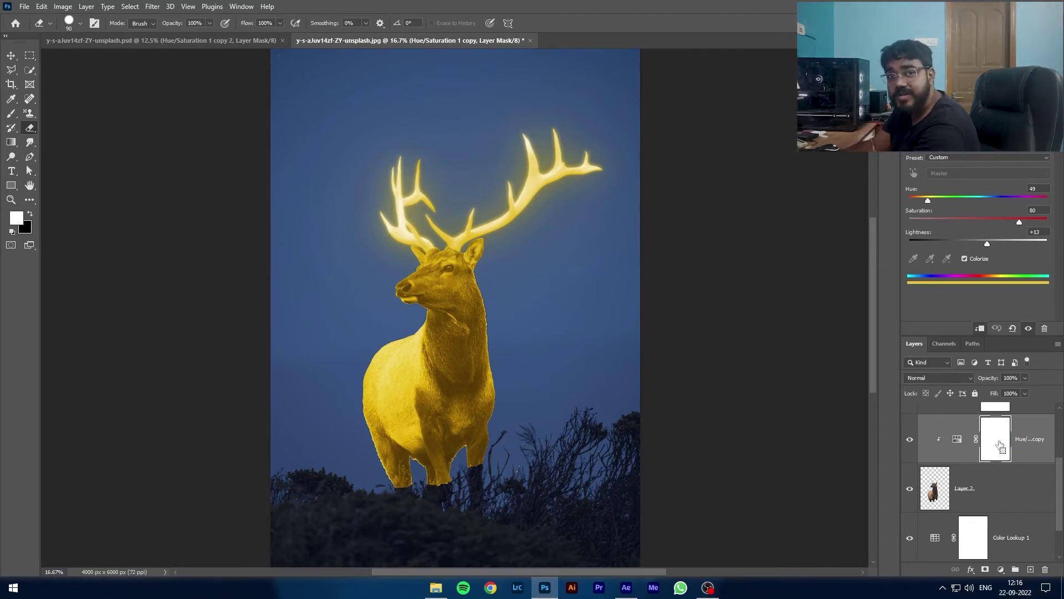
{"action": "key", "text": "ctrl+i"}
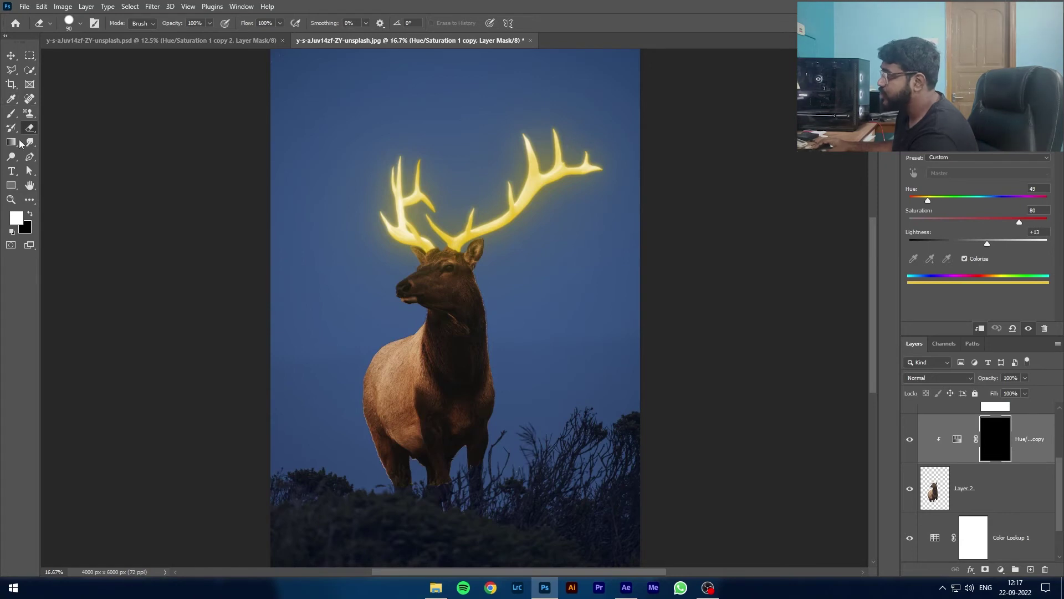
- Select the Brush tool with slightly lower opacity and 39% flow
{"action": "left_click", "coordinate": [10, 114]}
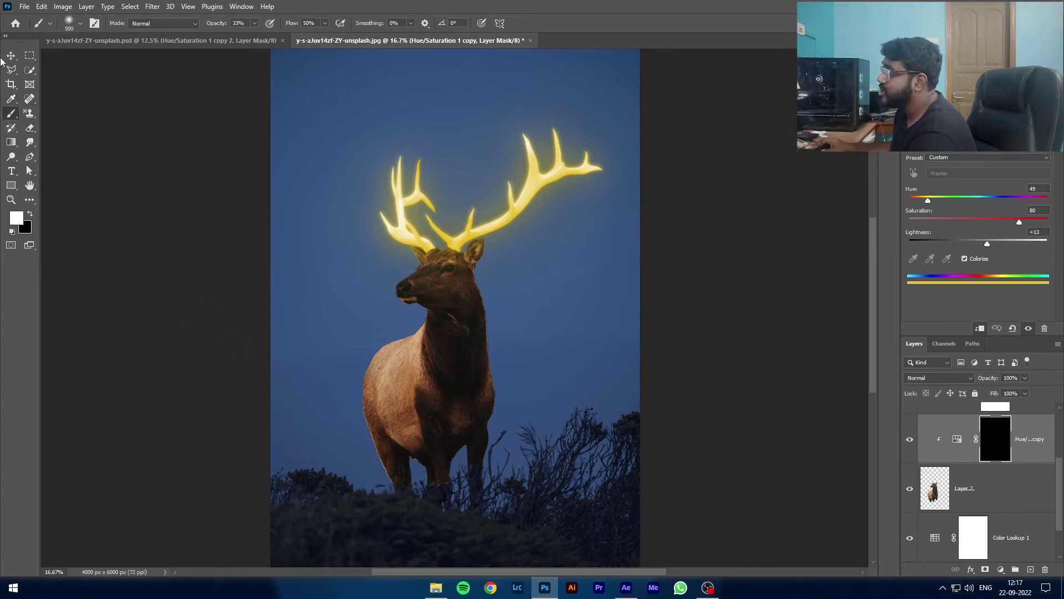
{"action": "left_click", "coordinate": [81, 24]}
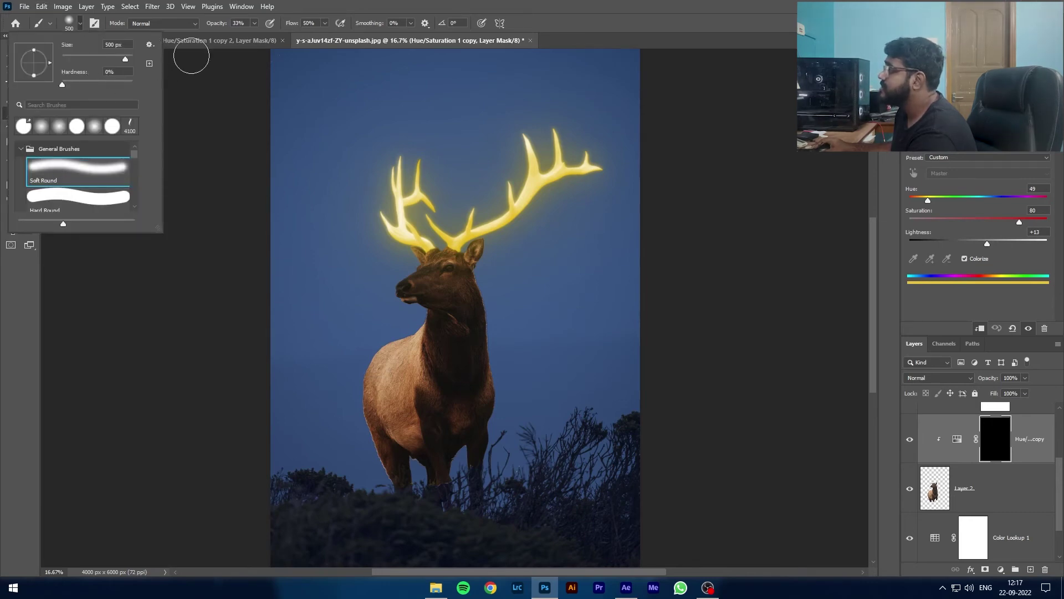
{"action": "left_click", "coordinate": [254, 23]}
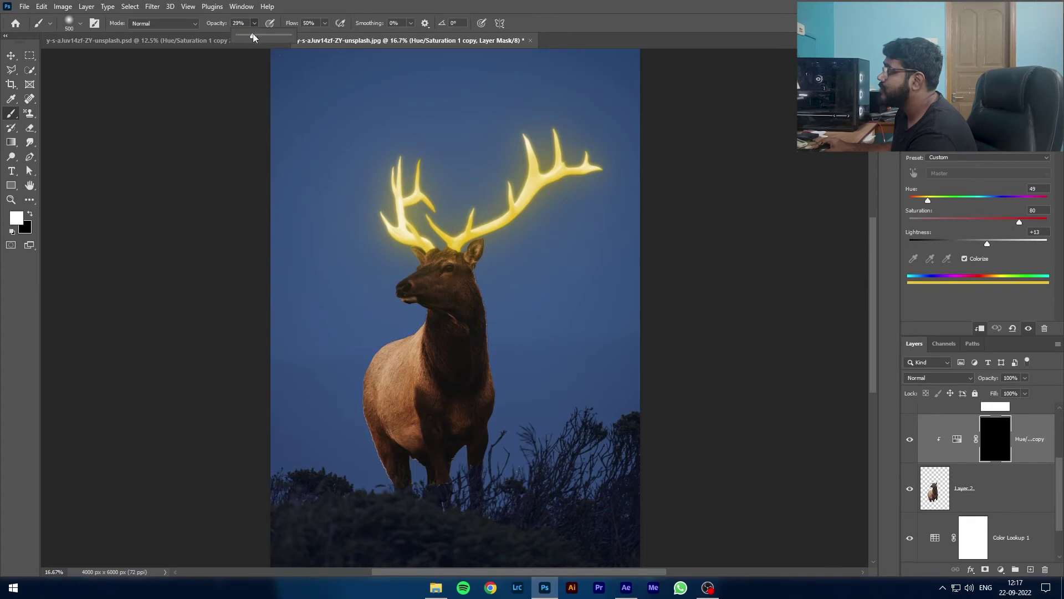
{"action": "left_click_drag", "start_coordinate": [253, 34], "coordinate": [251, 35]}
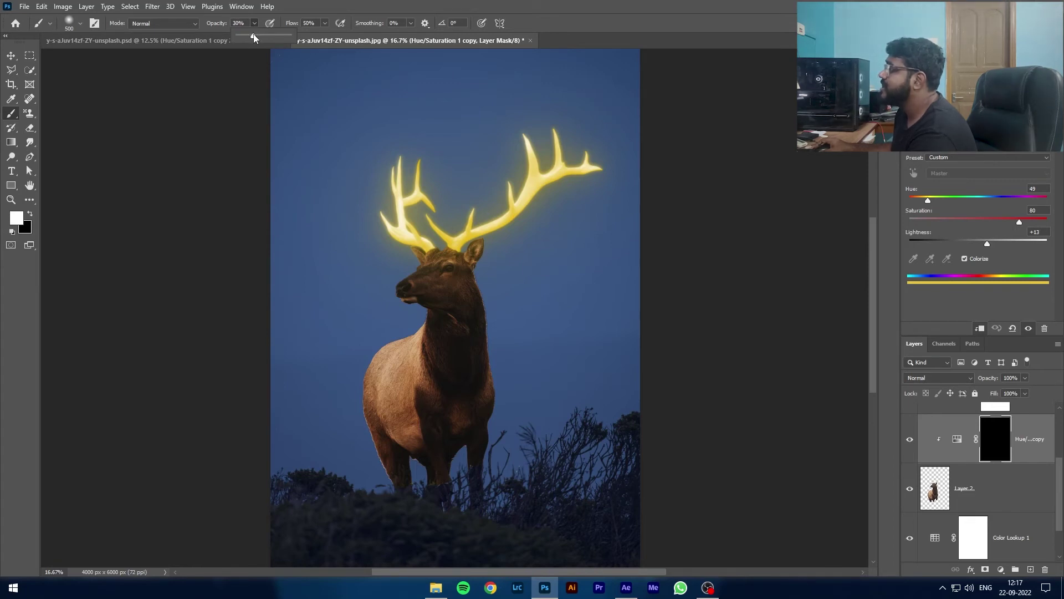
{"action": "left_click", "coordinate": [325, 23]}
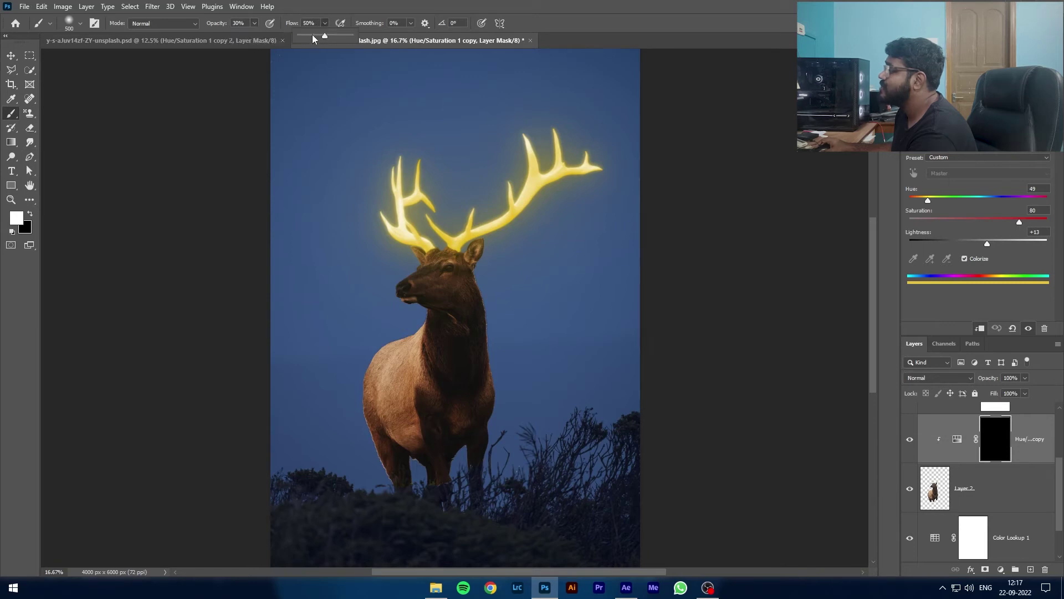
{"action": "left_click_drag", "start_coordinate": [316, 34], "coordinate": [319, 35]}
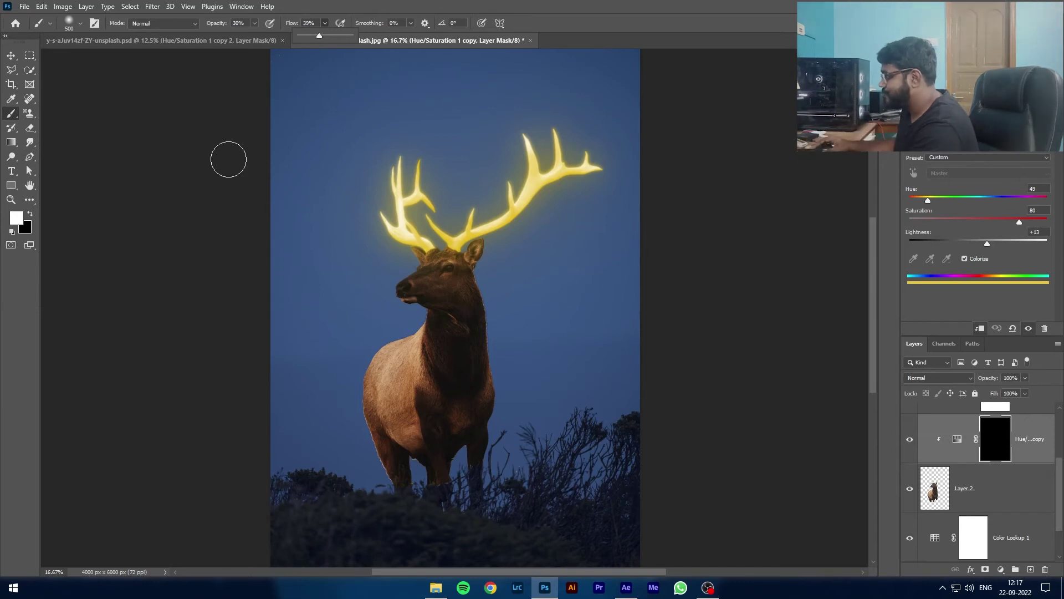
- Zoom in and paint warm golden light onto the deer's chest and shoulder with a 300 px brush
{"action": "key", "text": "ctrl+plus"}
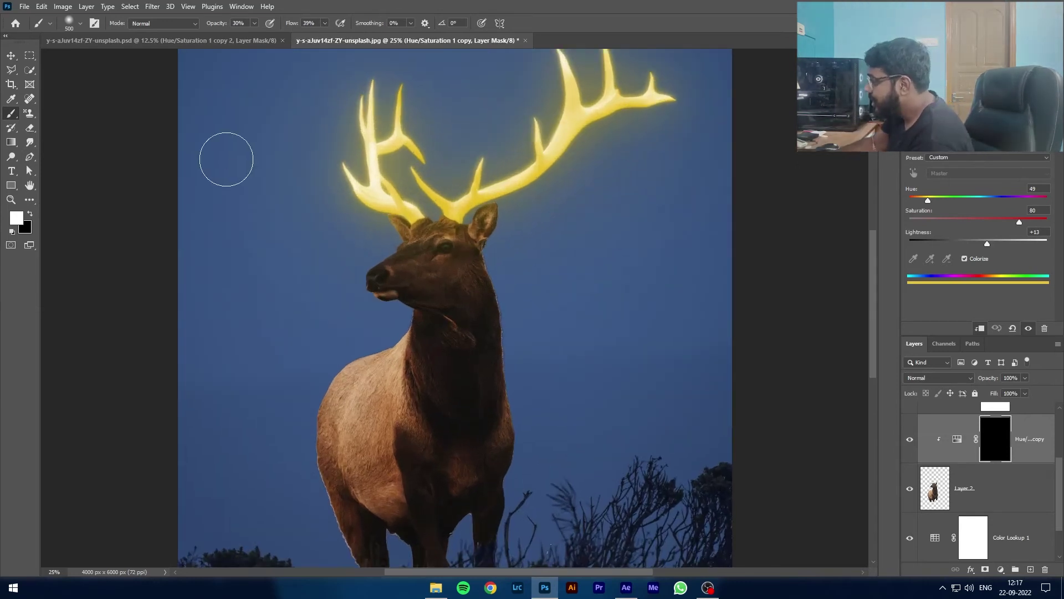
{"action": "key", "text": "bracketleft"}
{"action": "key", "text": "bracketleft"}
{"action": "key", "text": "bracketleft"}
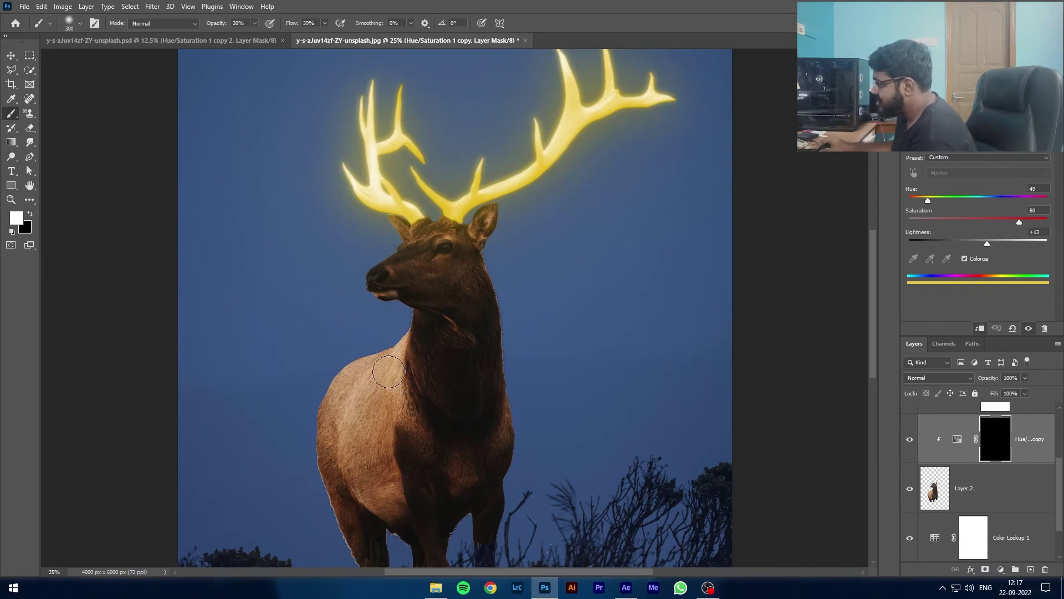
{"action": "key", "text": "bracketright"}
{"action": "key", "text": "bracketright"}
{"action": "mouse_move", "coordinate": [394, 360]}
{"action": "left_mouse_down"}
{"action": "mouse_move", "coordinate": [346, 381]}
{"action": "mouse_move", "coordinate": [404, 351]}
{"action": "mouse_move", "coordinate": [385, 375]}
{"action": "mouse_move", "coordinate": [400, 355]}
{"action": "mouse_move", "coordinate": [352, 375]}
{"action": "mouse_move", "coordinate": [339, 399]}
{"action": "left_mouse_up"}
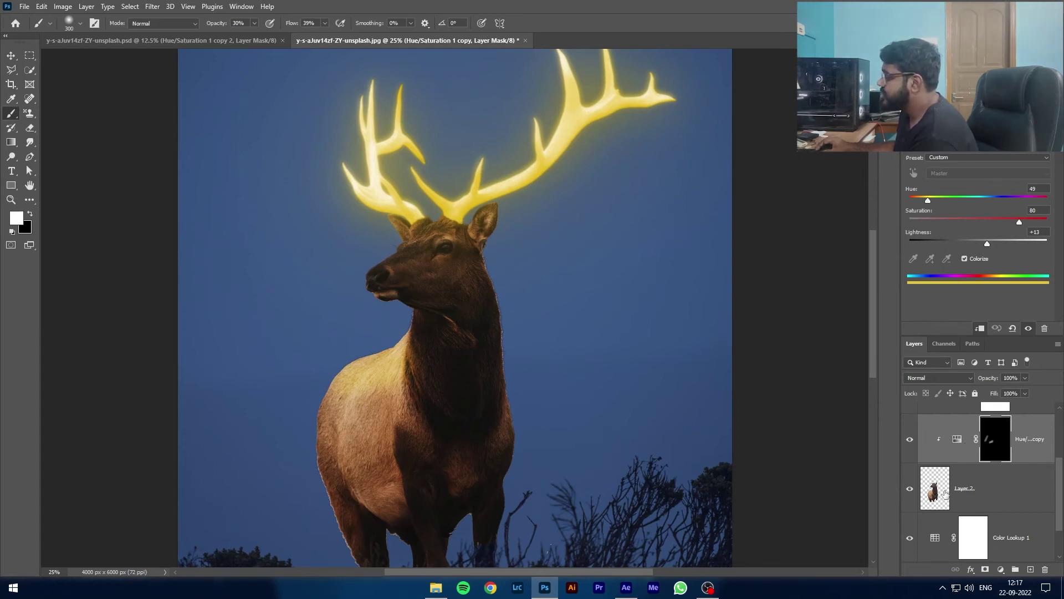
{"action": "mouse_move", "coordinate": [402, 373]}
{"action": "left_mouse_down"}
{"action": "mouse_move", "coordinate": [406, 351]}
{"action": "mouse_move", "coordinate": [395, 375]}
{"action": "mouse_move", "coordinate": [374, 382]}
{"action": "mouse_move", "coordinate": [361, 368]}
{"action": "mouse_move", "coordinate": [398, 364]}
{"action": "mouse_move", "coordinate": [377, 366]}
{"action": "mouse_move", "coordinate": [392, 356]}
{"action": "mouse_move", "coordinate": [338, 388]}
{"action": "left_mouse_up"}
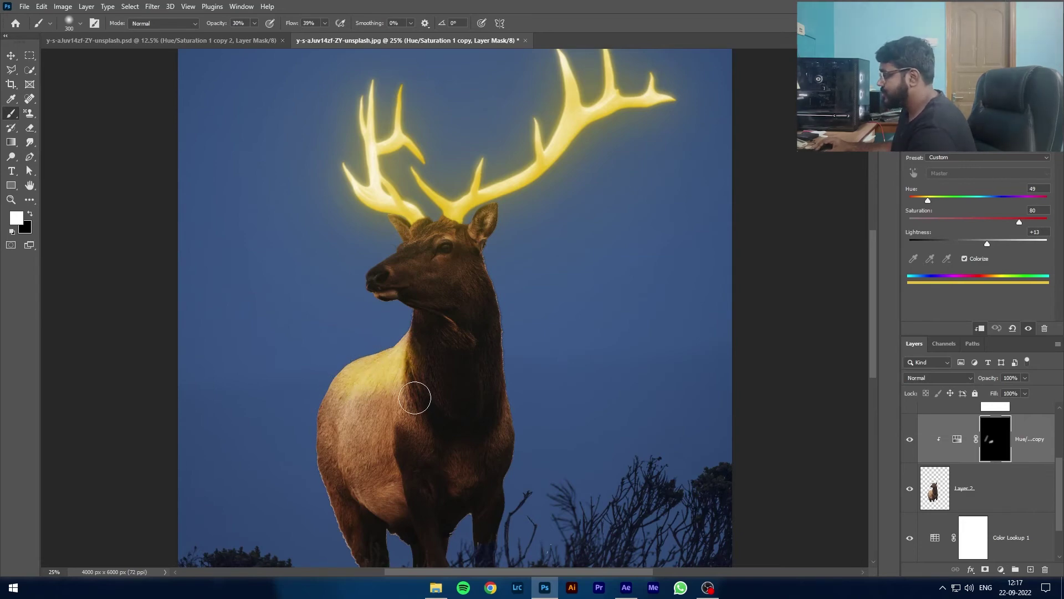
- Undo the shoulder glow and the duplicate tint layer, then view the Hue/Saturation 1 mask alone
{"action": "key", "text": "ctrl+z"}
{"action": "key", "text": "ctrl+z"}
{"action": "key", "text": "ctrl+z"}
{"action": "key", "text": "ctrl+z"}
{"action": "key", "text": "ctrl+z"}
{"action": "key", "text": "ctrl+z"}
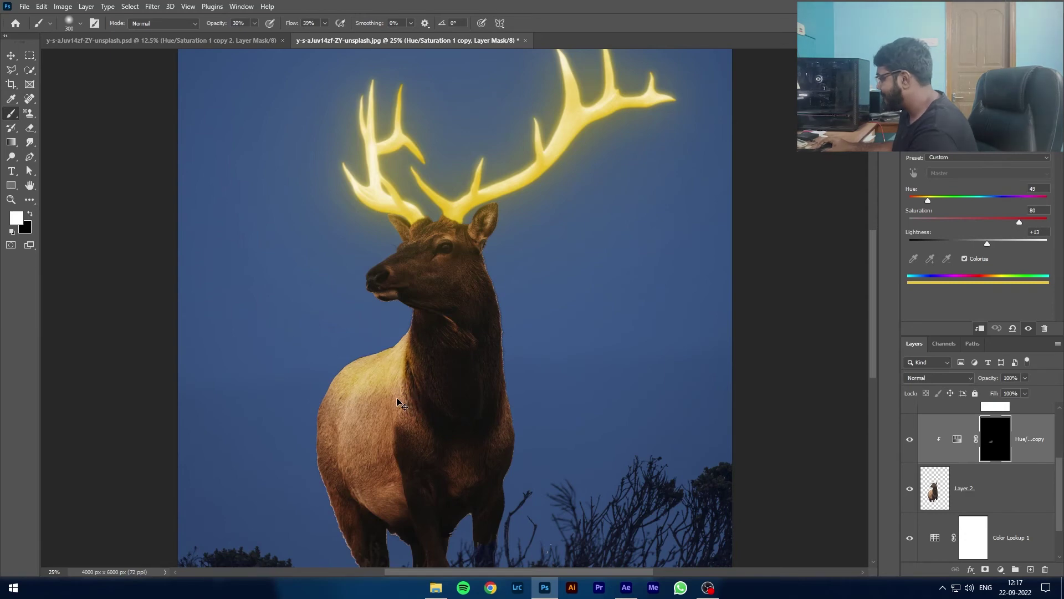
{"action": "key", "text": "ctrl+z"}
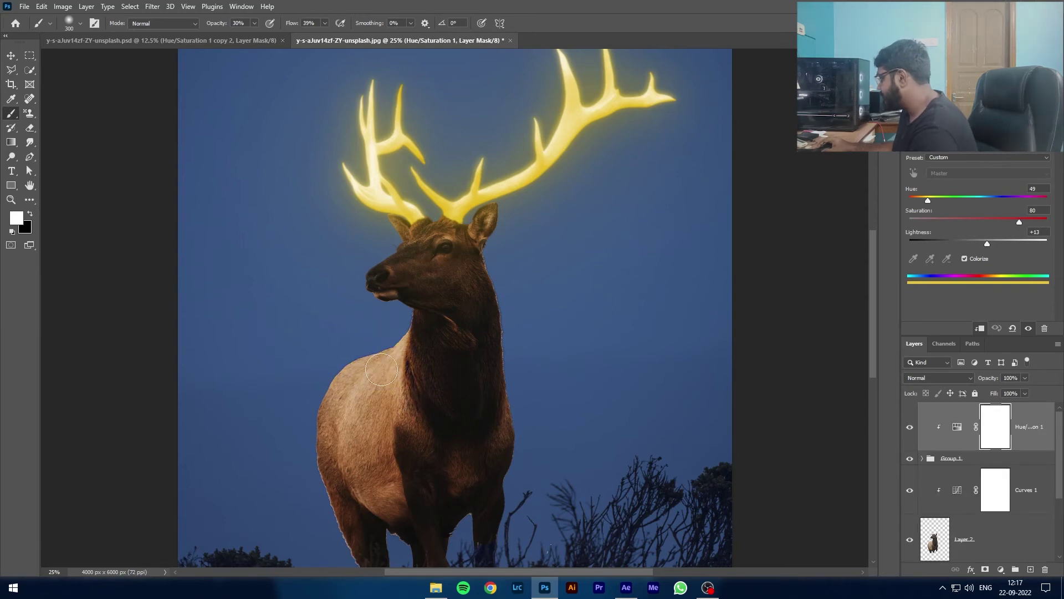
{"action": "left_click", "coordinate": [1000, 423]}
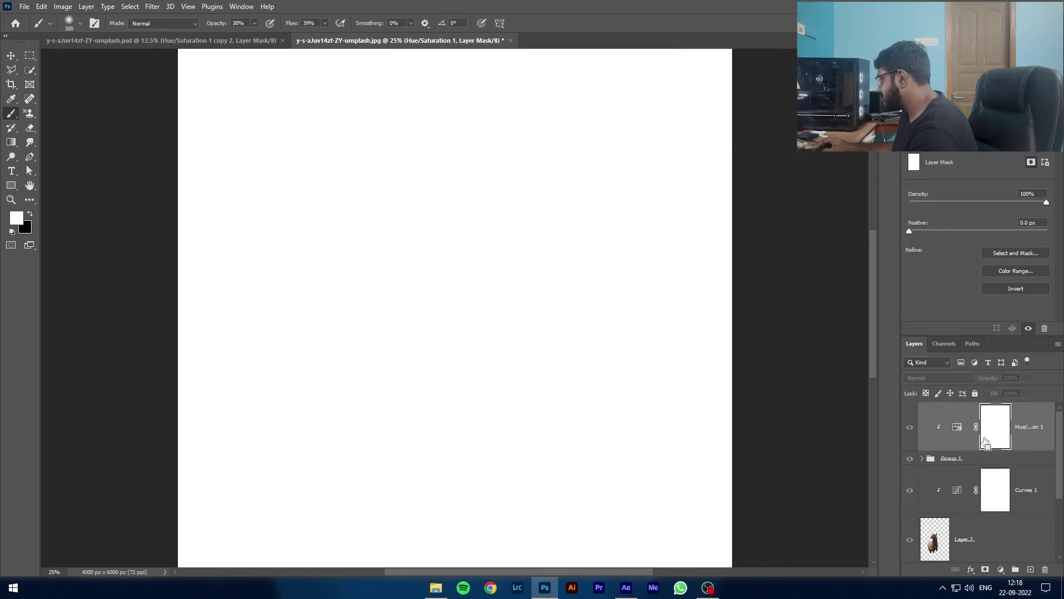
- Delete Hue/Saturation 1 and add a new colorized Hue/Saturation layer clipped to Group 1
{"action": "left_click_drag", "start_coordinate": [985, 442], "coordinate": [984, 441]}
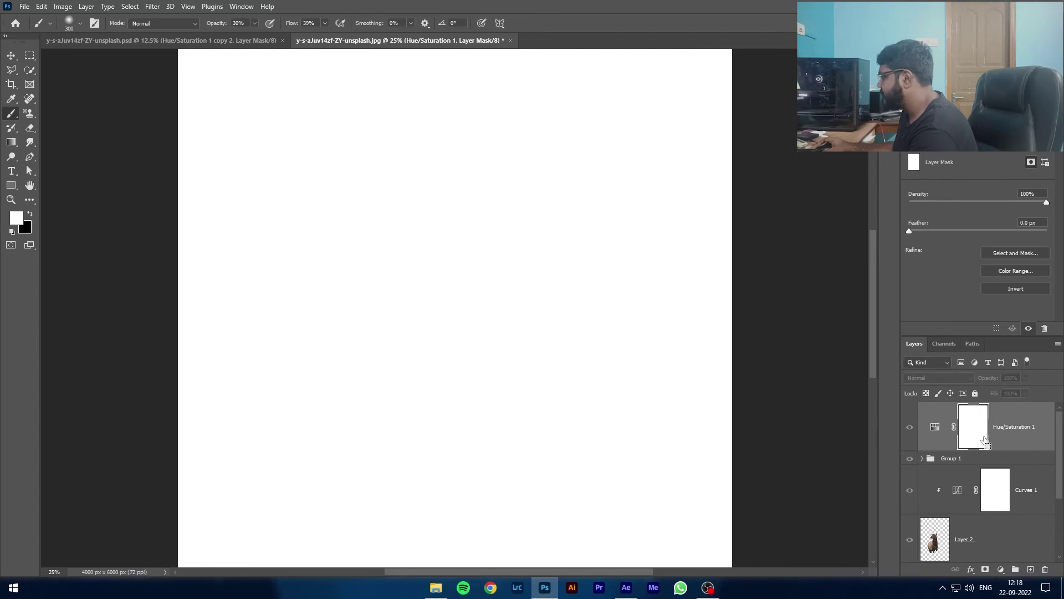
{"action": "key", "text": "Delete"}
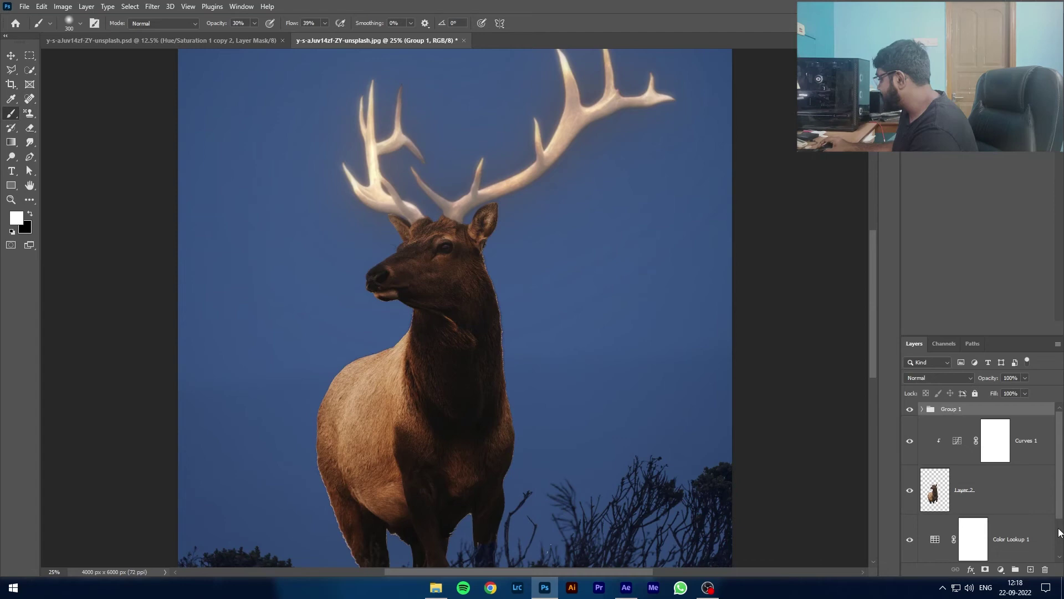
{"action": "left_click", "coordinate": [1001, 570]}
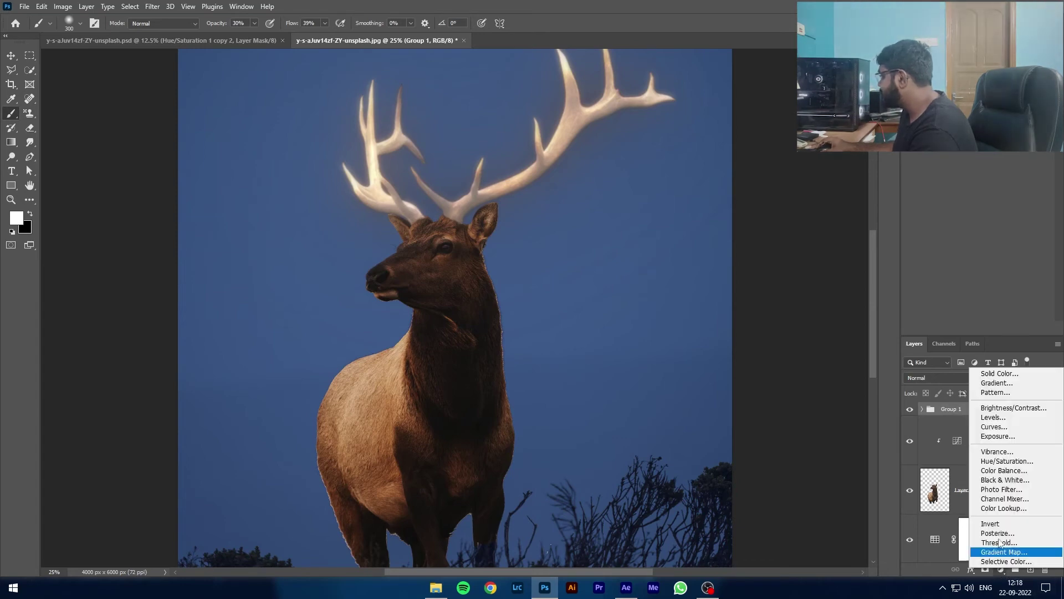
{"action": "left_click", "coordinate": [1004, 462]}
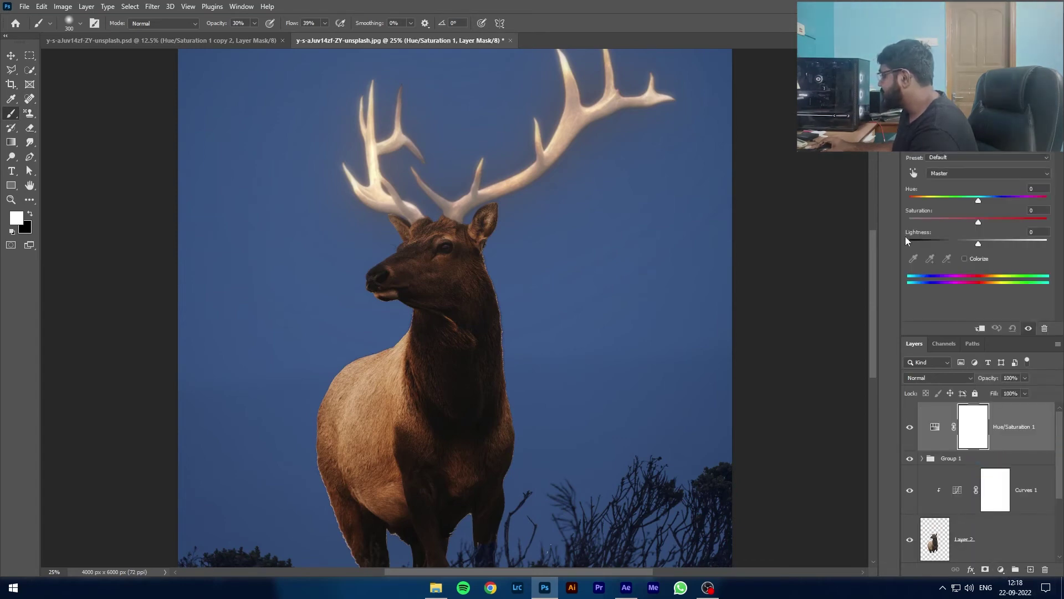
{"action": "left_click", "coordinate": [964, 259]}
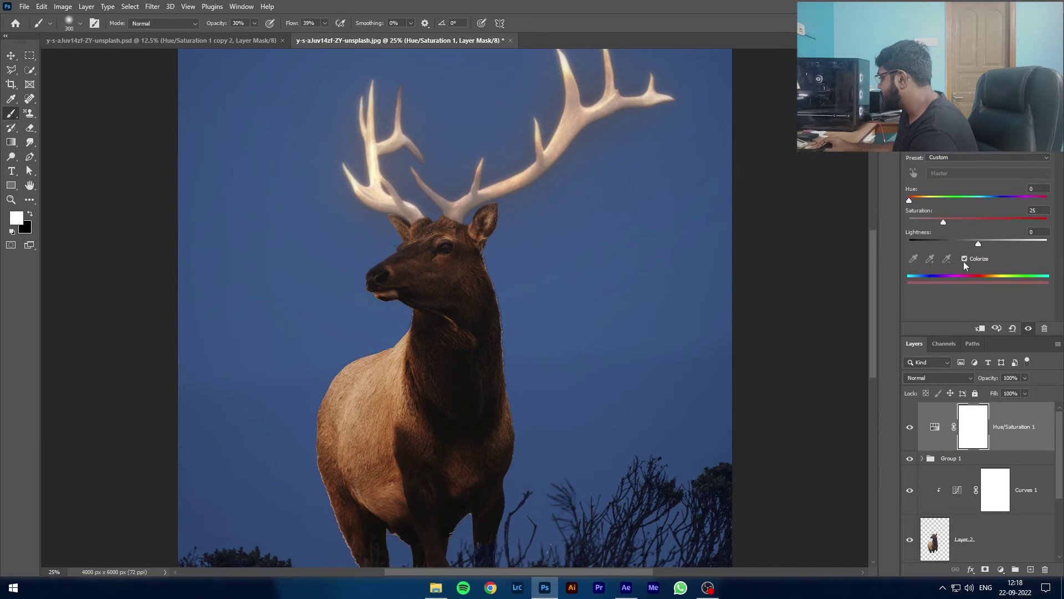
{"action": "left_click", "coordinate": [938, 449], "text": "alt"}
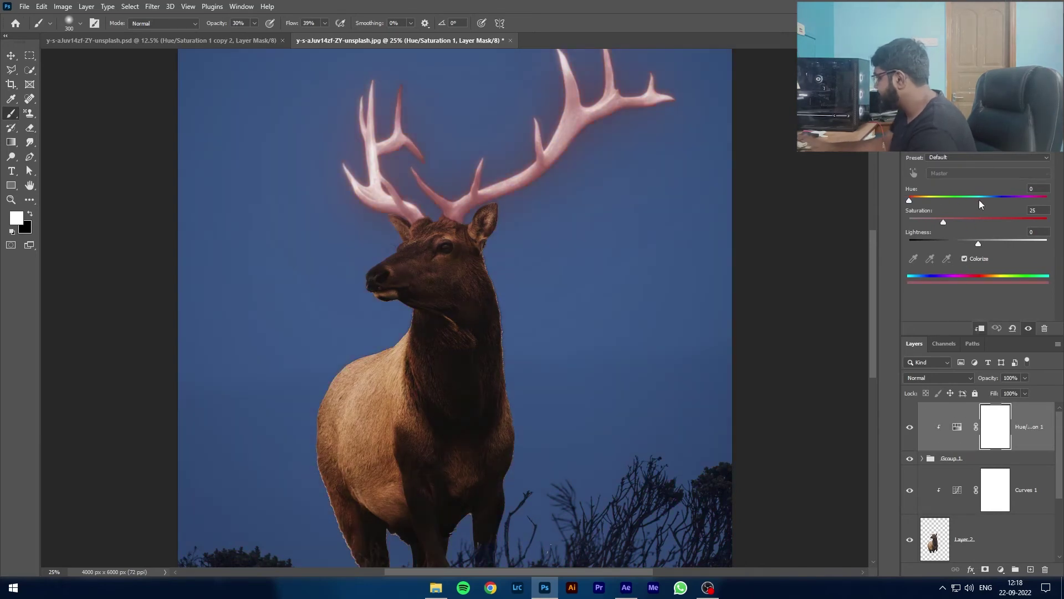
- Set the tint to Hue 49, Saturation 80, Lightness +13 and copy it above the elk's Layer 2
{"action": "type", "text": "48"}
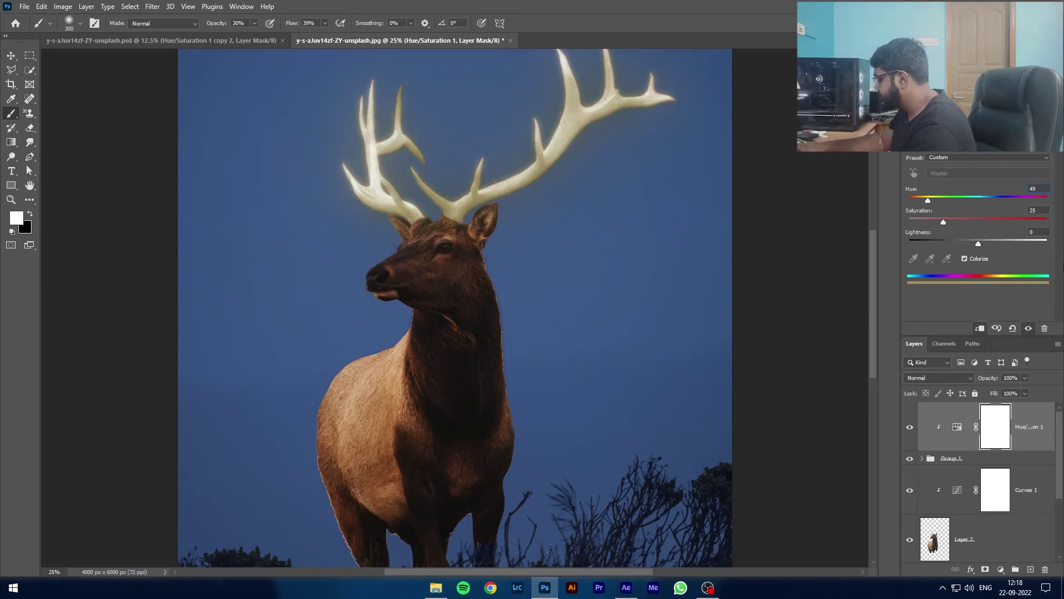
{"action": "key", "text": "Tab"}
{"action": "type", "text": "8"}
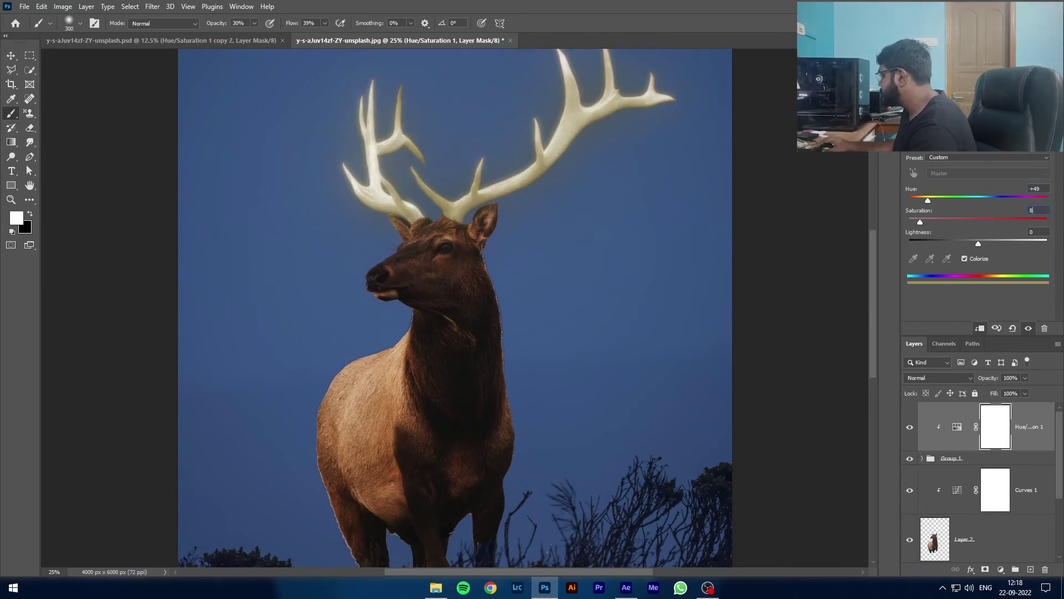
{"action": "type", "text": "0"}
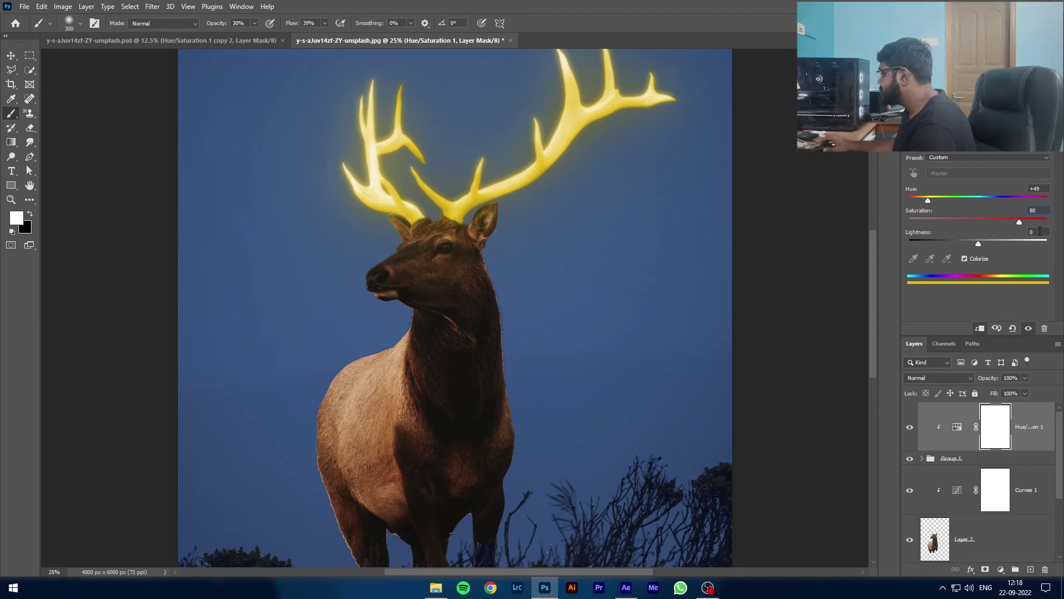
{"action": "key", "text": "Return"}
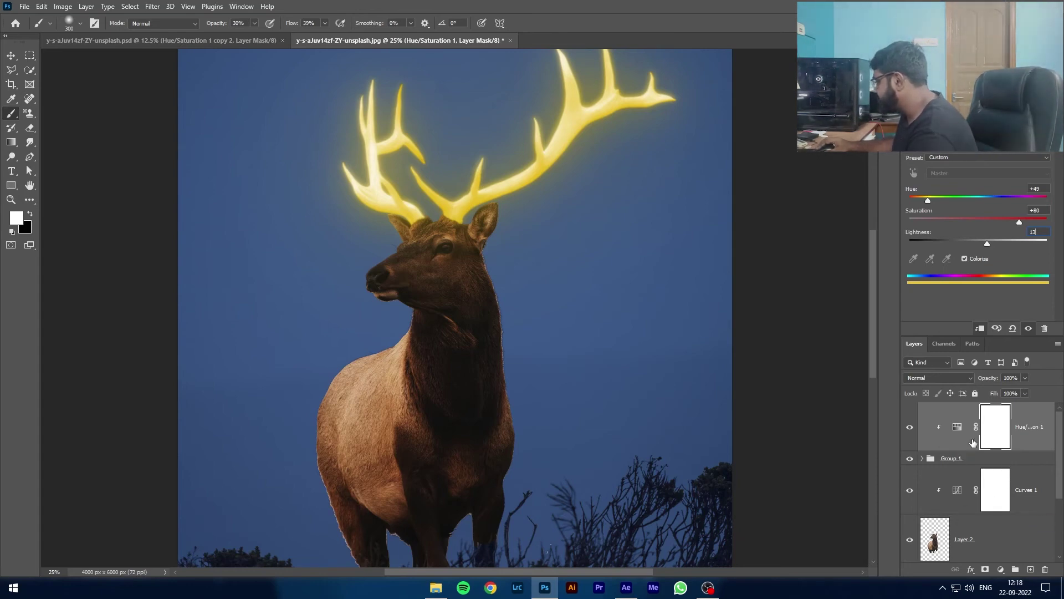
{"action": "left_click_drag", "start_coordinate": [973, 442], "coordinate": [958, 515]}
- Invert the elk tint copy's mask to hide the golden tint
{"action": "scroll", "coordinate": [966, 511], "scroll_direction": "down", "scroll_amount": 2}
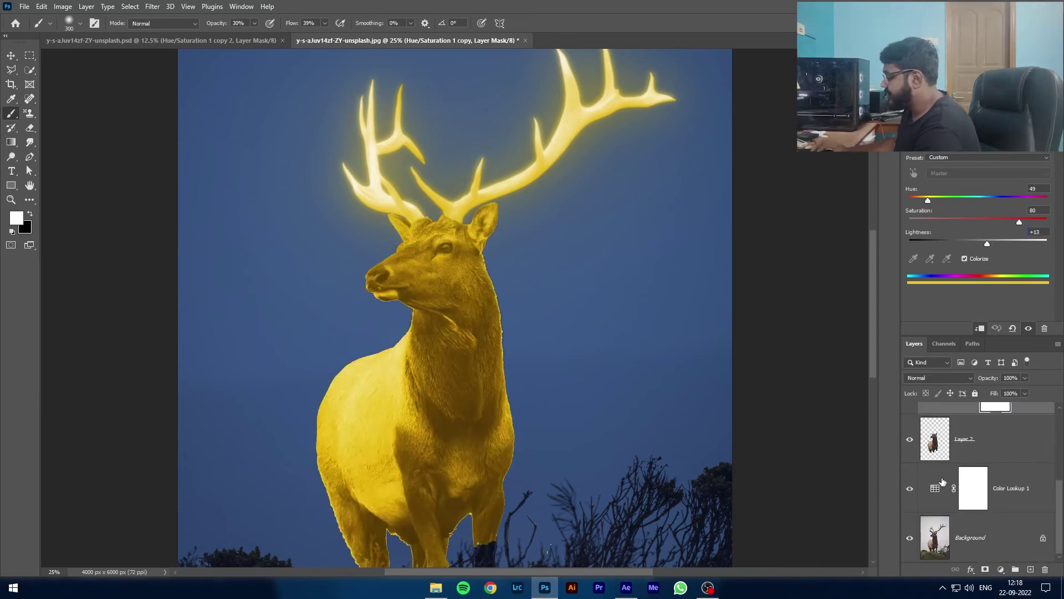
{"action": "scroll", "coordinate": [943, 481], "scroll_direction": "up", "scroll_amount": 2}
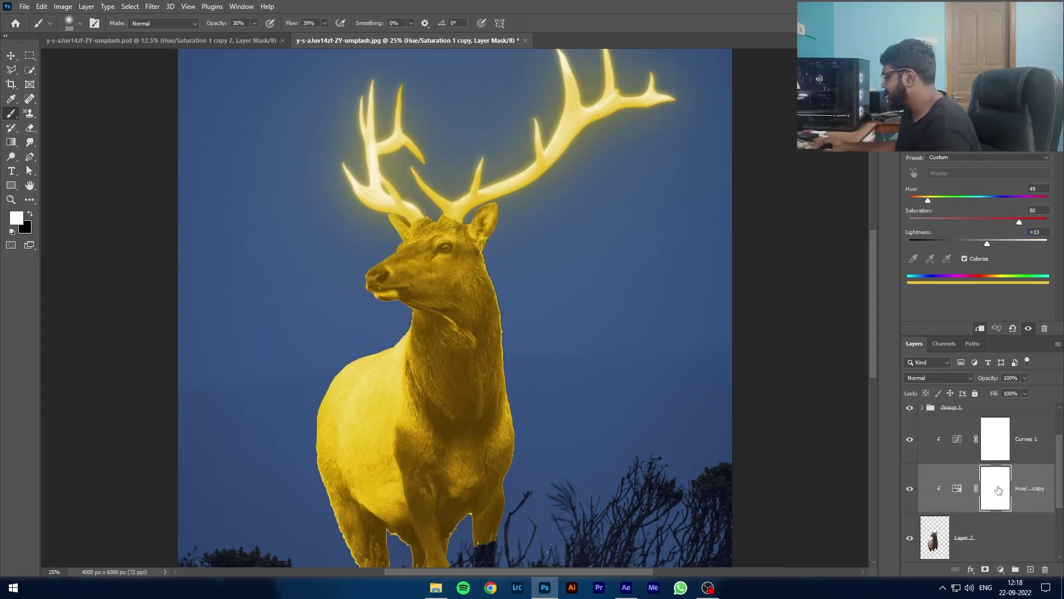
{"action": "key", "text": "ctrl+i"}
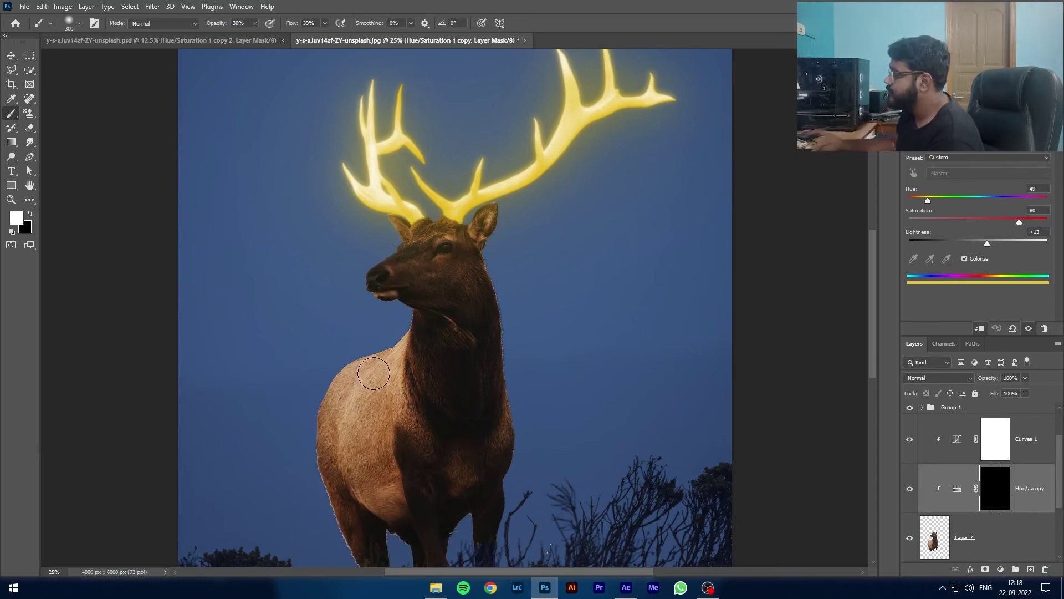
- Paint warm golden light onto the elk's forehead, eye and muzzle with a 175 px brush
{"action": "key", "text": "bracketleft"}
{"action": "key", "text": "bracketleft"}
{"action": "key", "text": "bracketleft"}
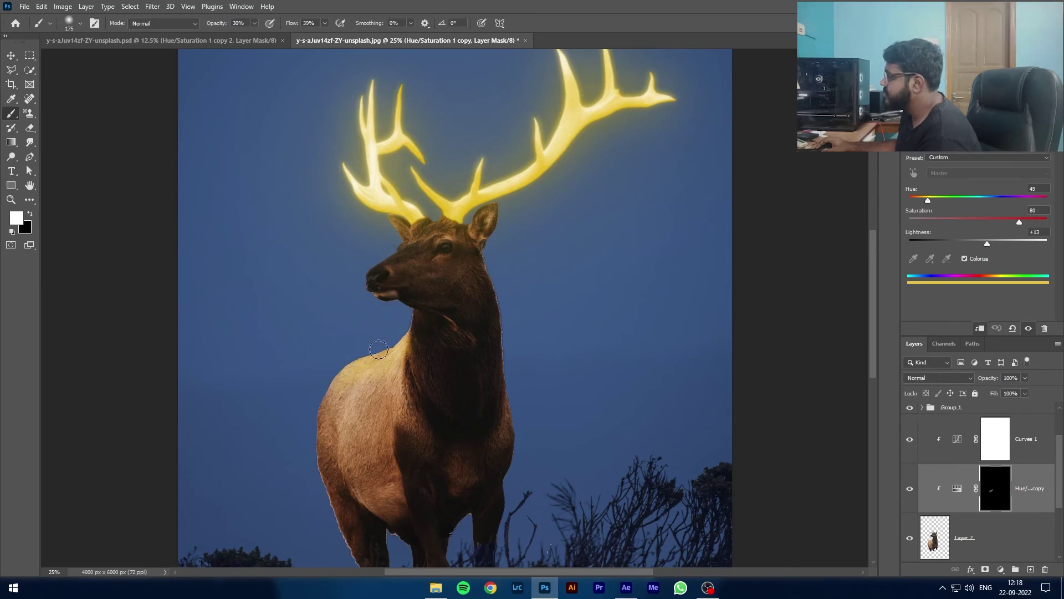
{"action": "mouse_move", "coordinate": [429, 238]}
{"action": "left_mouse_down"}
{"action": "mouse_move", "coordinate": [385, 268]}
{"action": "mouse_move", "coordinate": [431, 229]}
{"action": "mouse_move", "coordinate": [413, 235]}
{"action": "mouse_move", "coordinate": [415, 226]}
{"action": "mouse_move", "coordinate": [478, 222]}
{"action": "left_mouse_up"}
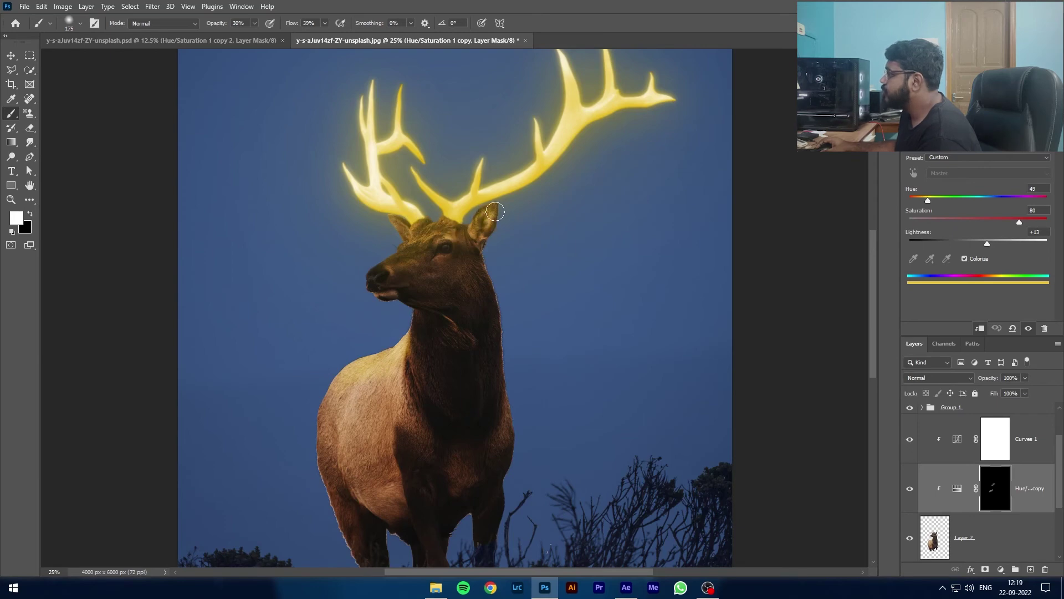
{"action": "mouse_move", "coordinate": [460, 250]}
{"action": "left_mouse_down"}
{"action": "mouse_move", "coordinate": [441, 270]}
{"action": "mouse_move", "coordinate": [449, 223]}
{"action": "mouse_move", "coordinate": [456, 228]}
{"action": "mouse_move", "coordinate": [356, 238]}
{"action": "left_mouse_up"}
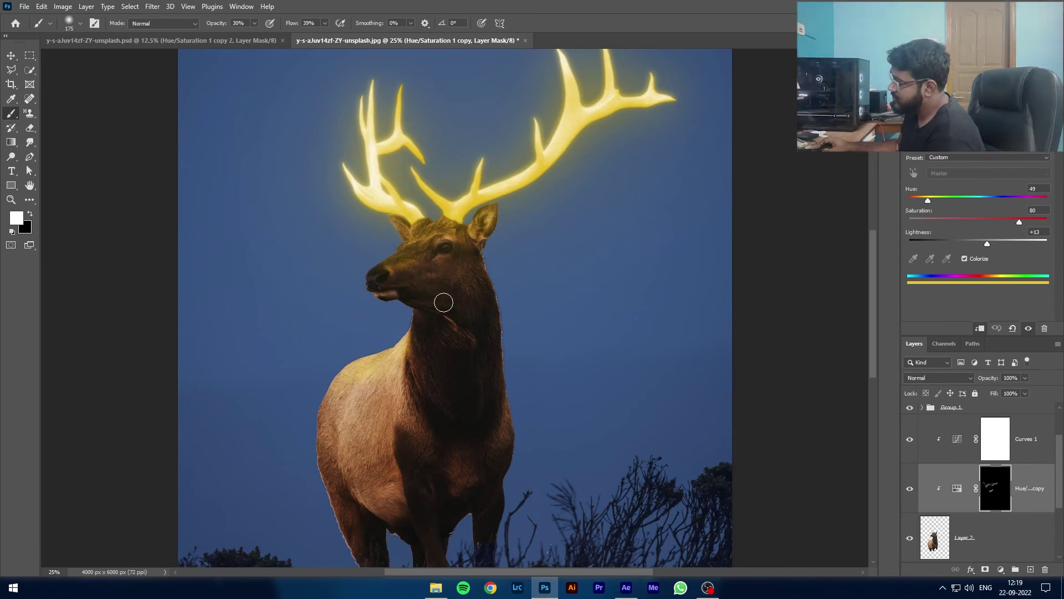
{"action": "scroll", "coordinate": [406, 473], "scroll_direction": "down", "scroll_amount": 2}
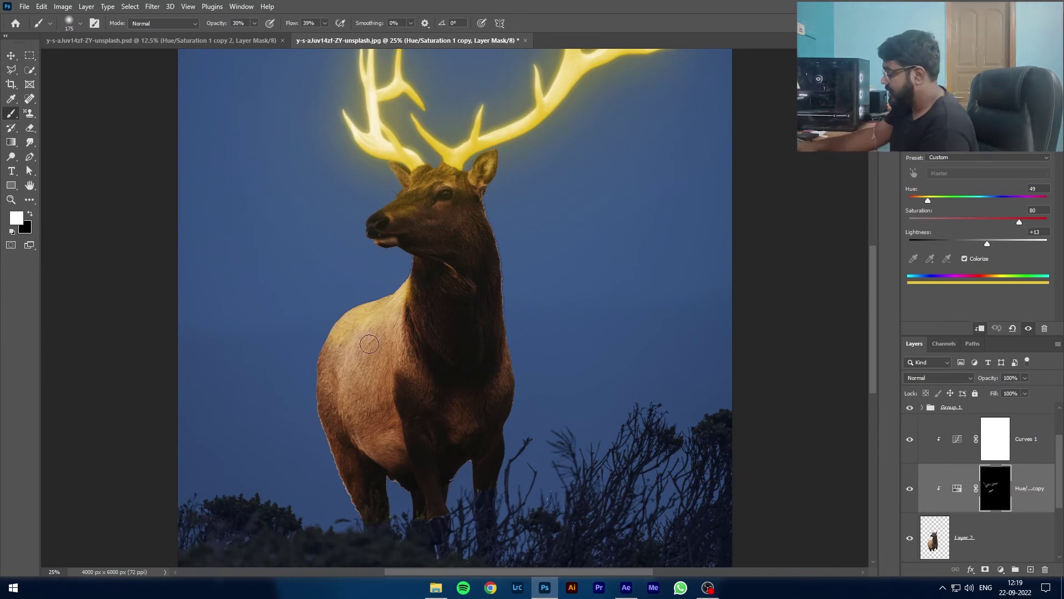
{"action": "scroll", "coordinate": [405, 425], "scroll_direction": "down", "scroll_amount": 4}
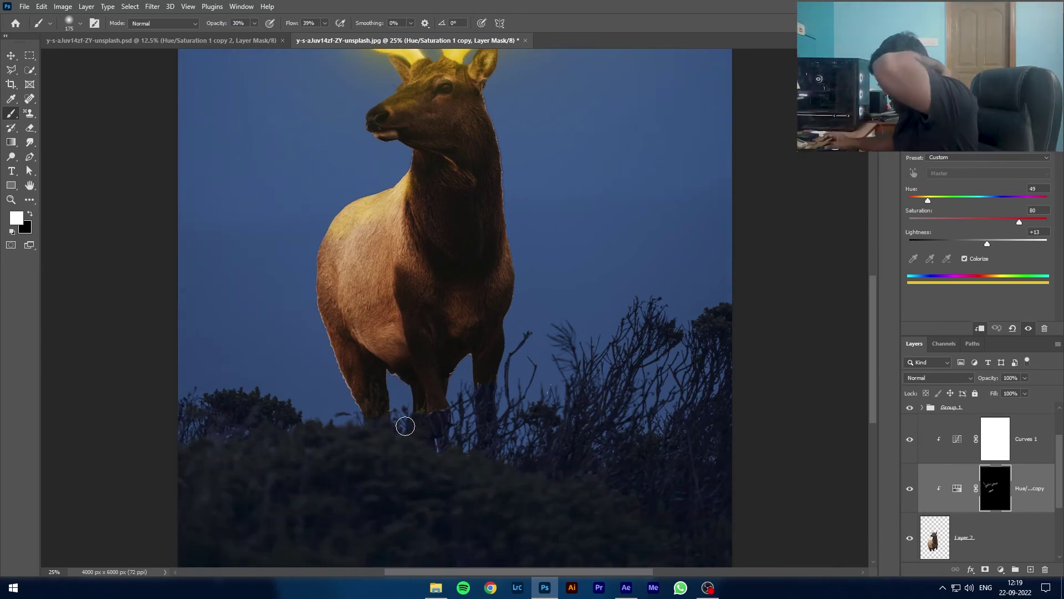
{"action": "scroll", "coordinate": [405, 426], "scroll_direction": "down", "scroll_amount": 2}
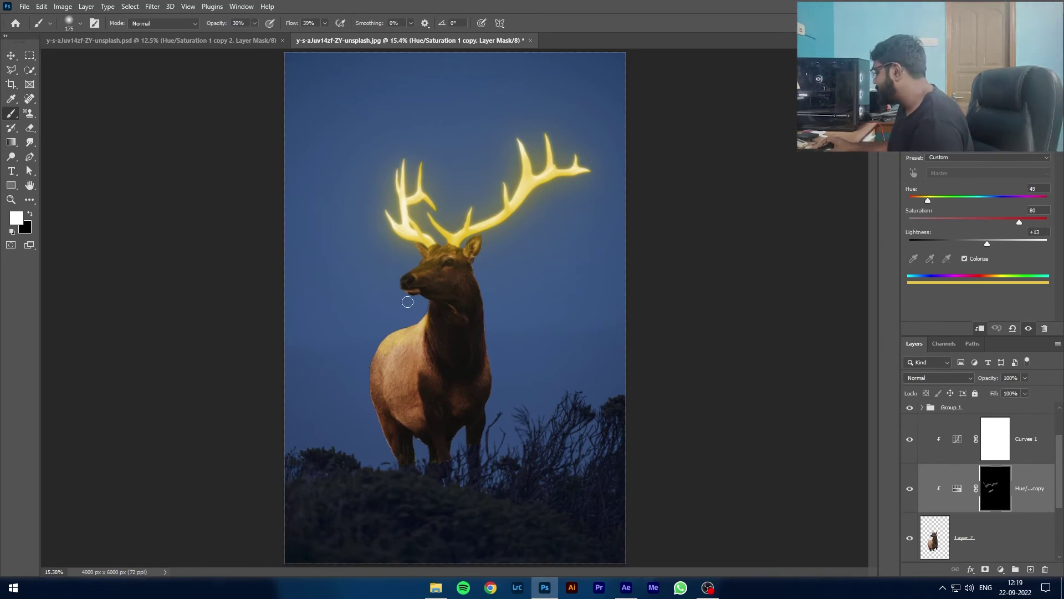
- Duplicate Hue/Saturation 1 above the Background and invert the copy's mask to black
{"action": "scroll", "coordinate": [971, 507], "scroll_direction": "up", "scroll_amount": 1}
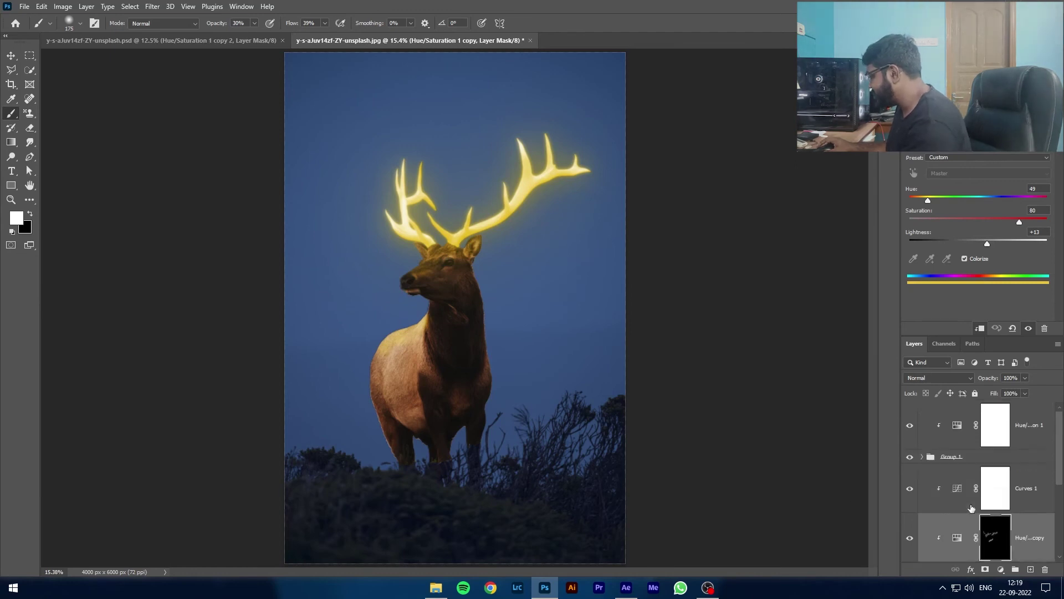
{"action": "left_click", "coordinate": [959, 440]}
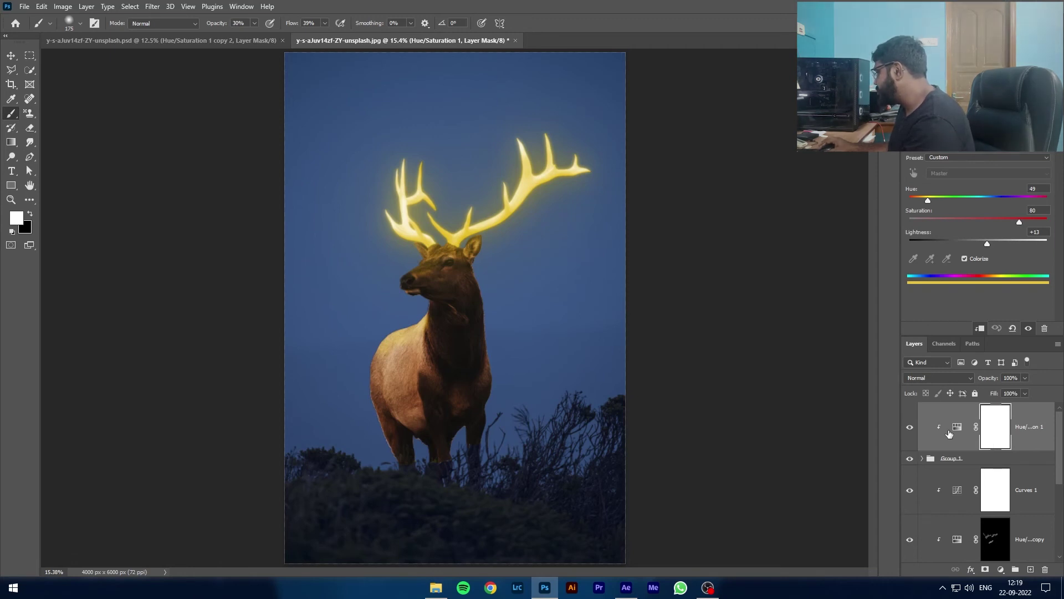
{"action": "left_click_drag", "start_coordinate": [949, 433], "coordinate": [971, 521]}
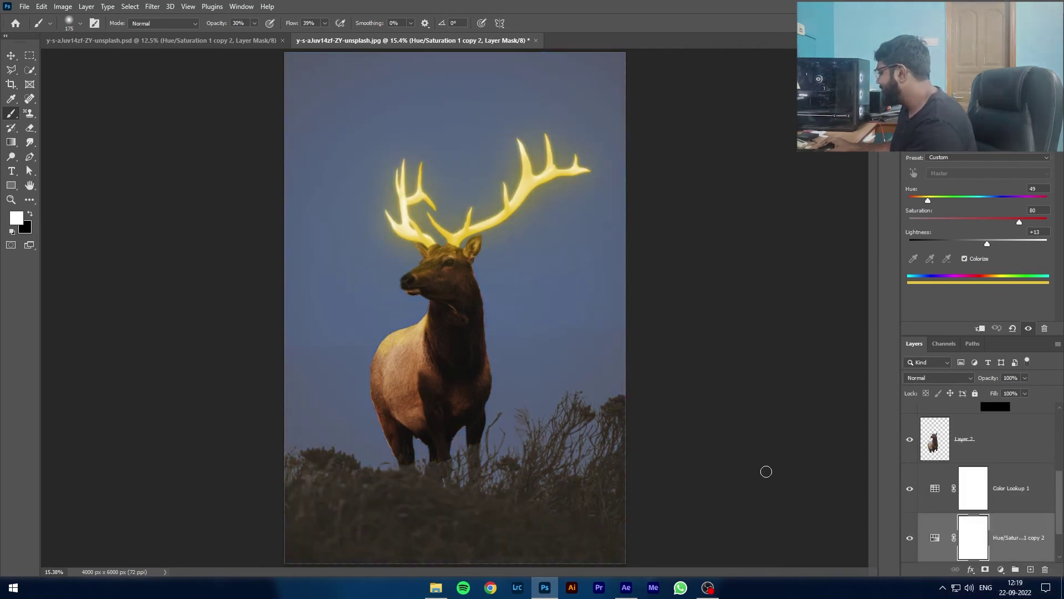
{"action": "scroll", "coordinate": [955, 541], "scroll_direction": "down", "scroll_amount": 1}
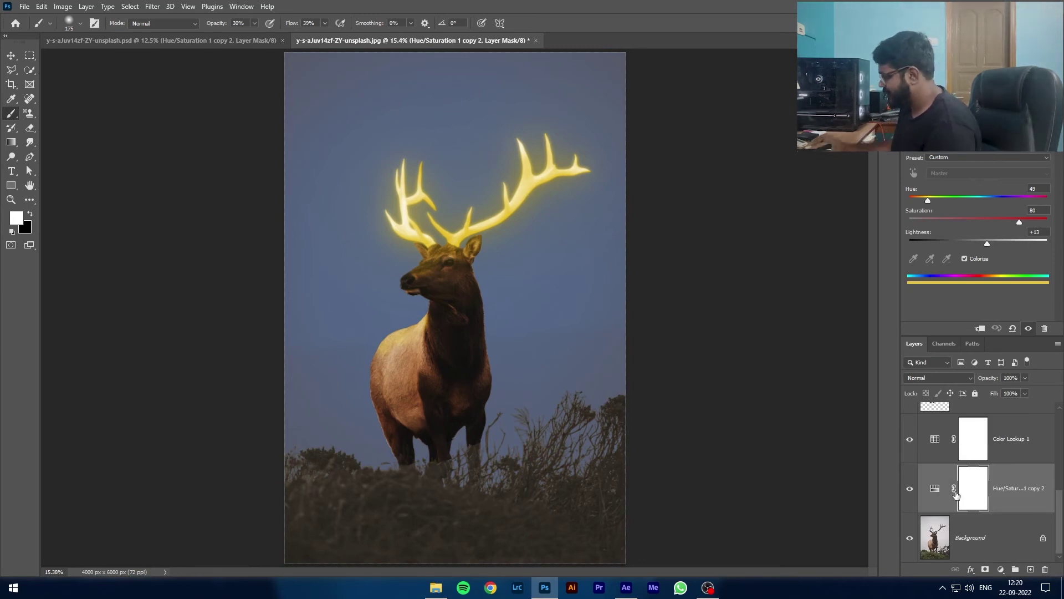
{"action": "key", "text": "ctrl+i"}
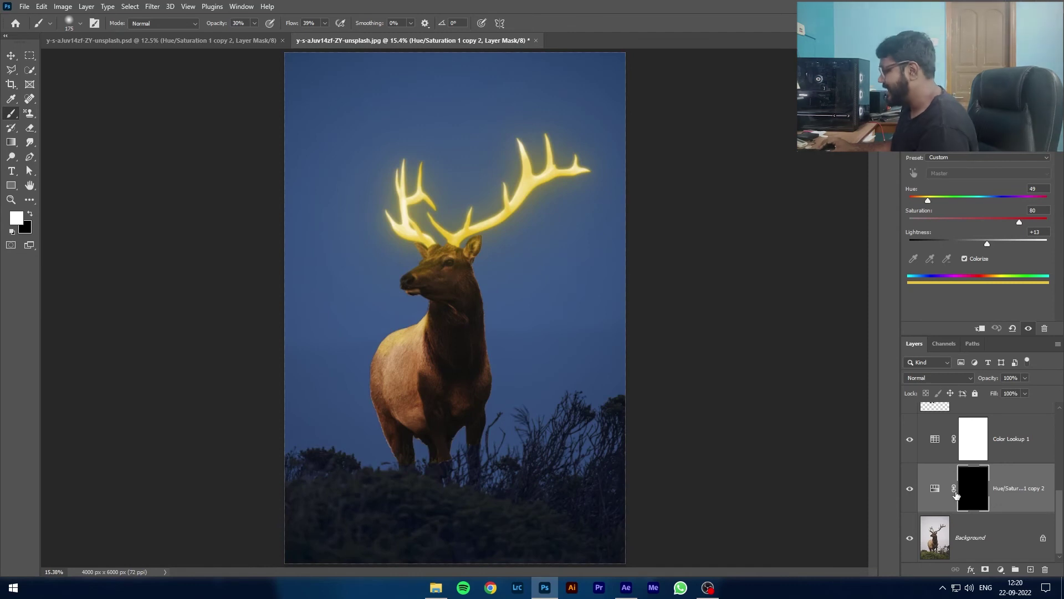